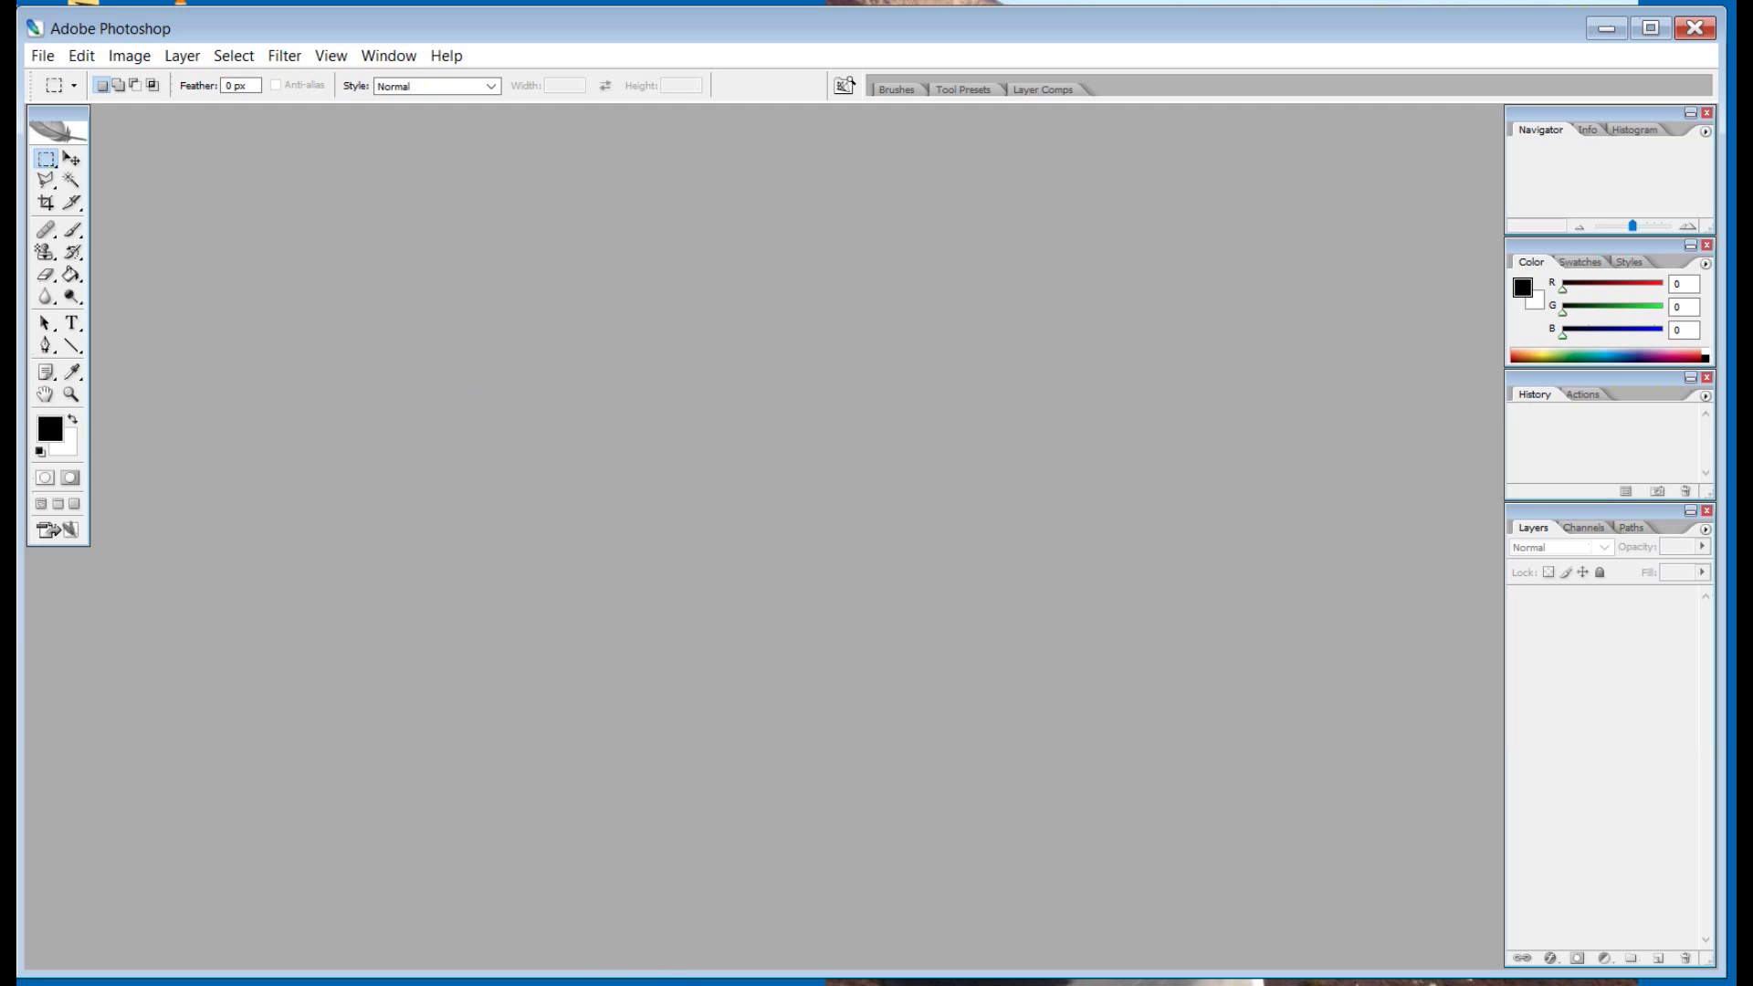
Switch to the browser and examine the Rescue 911 pinball reference photos, especially the pricing text on the apron
key(alt+Tab)
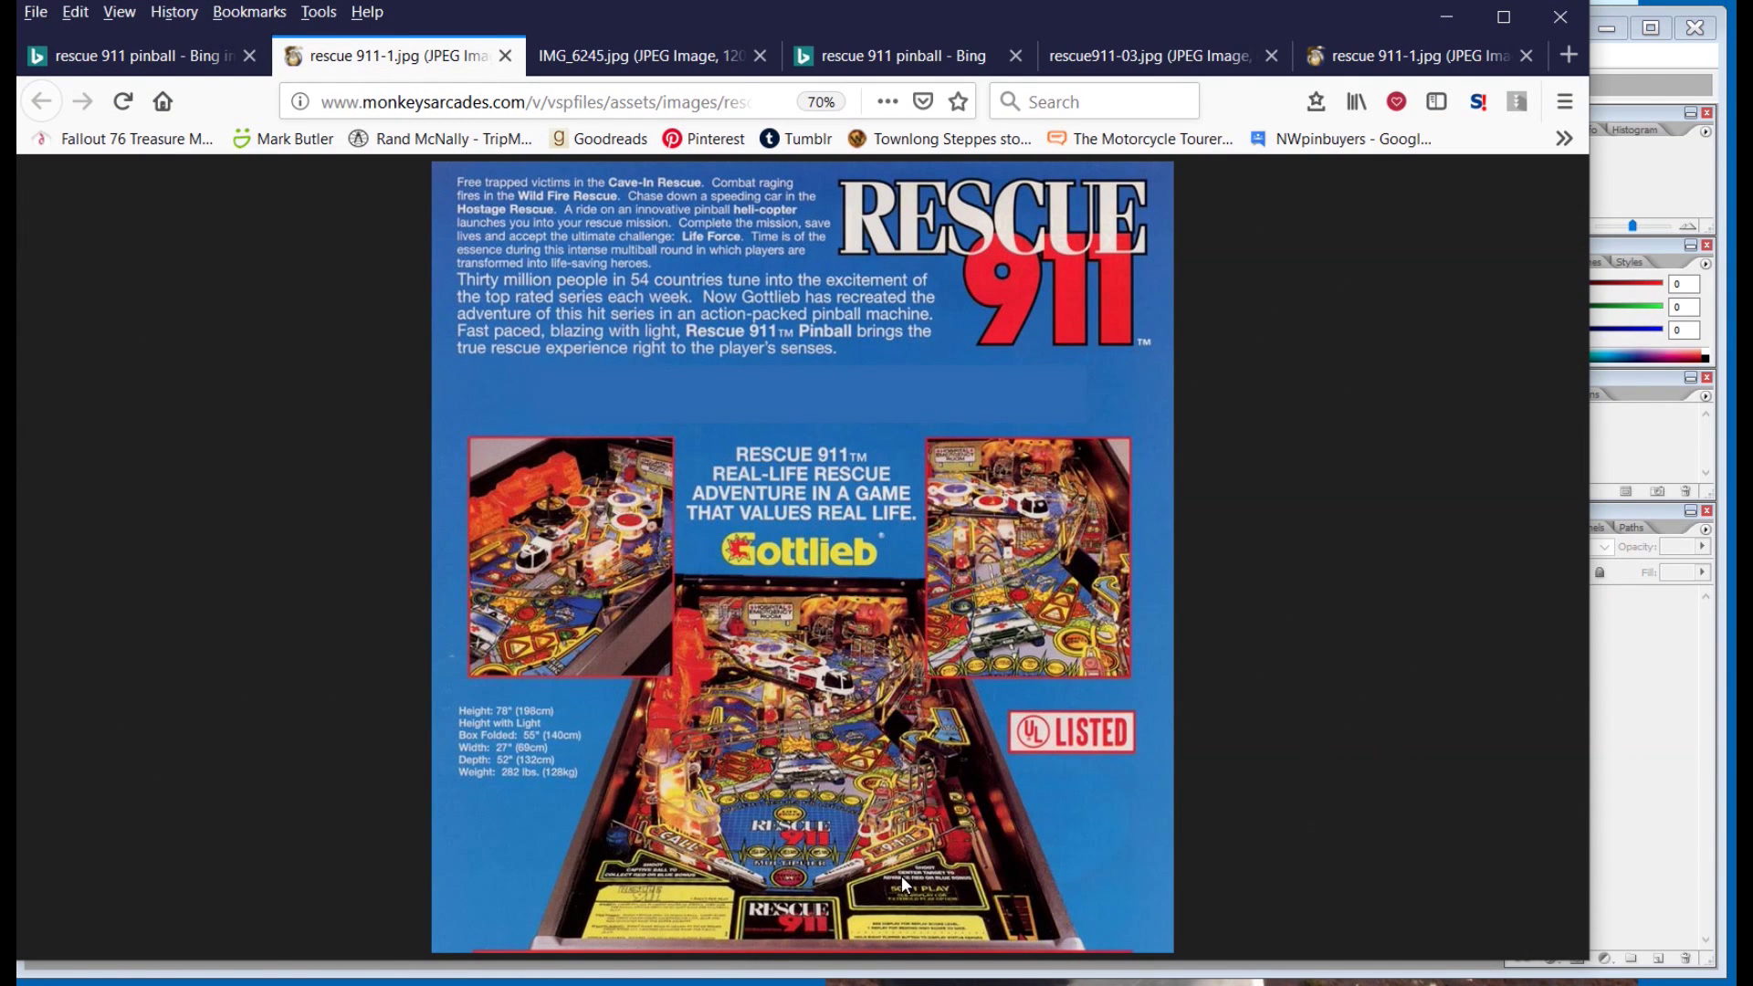
ctrl+scroll(974, 891, up, 5)
scroll(866, 890, down, 5)
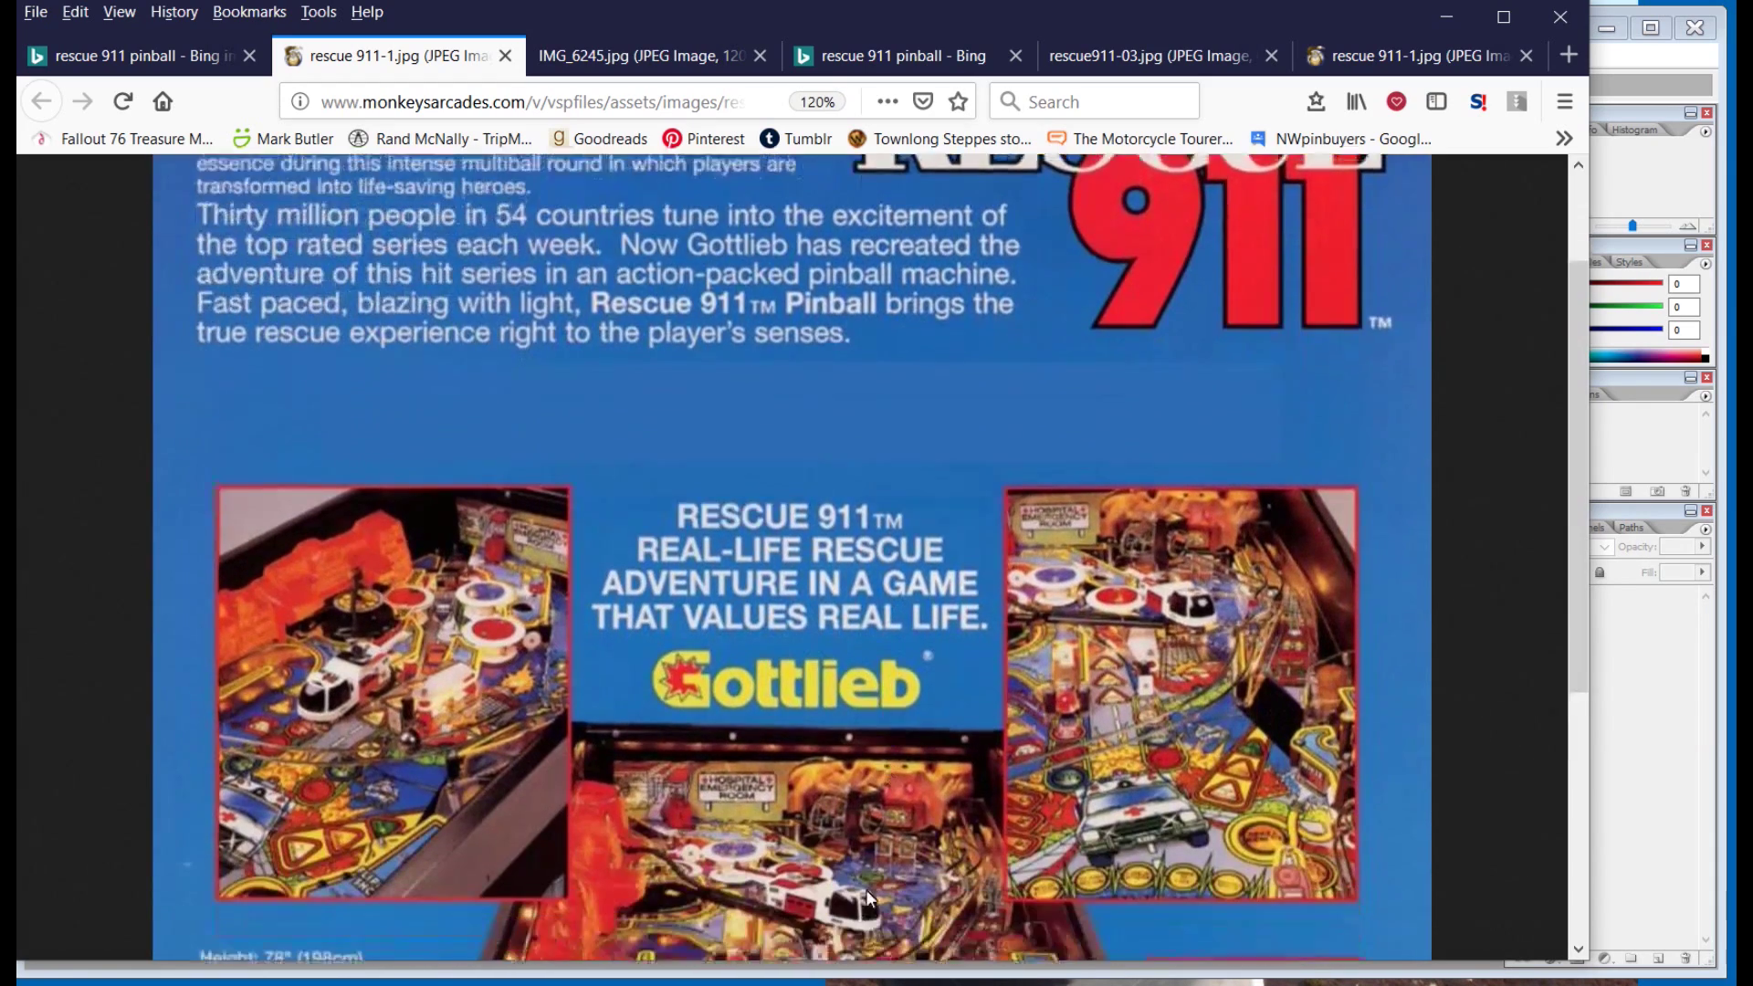
scroll(866, 896, down, 2)
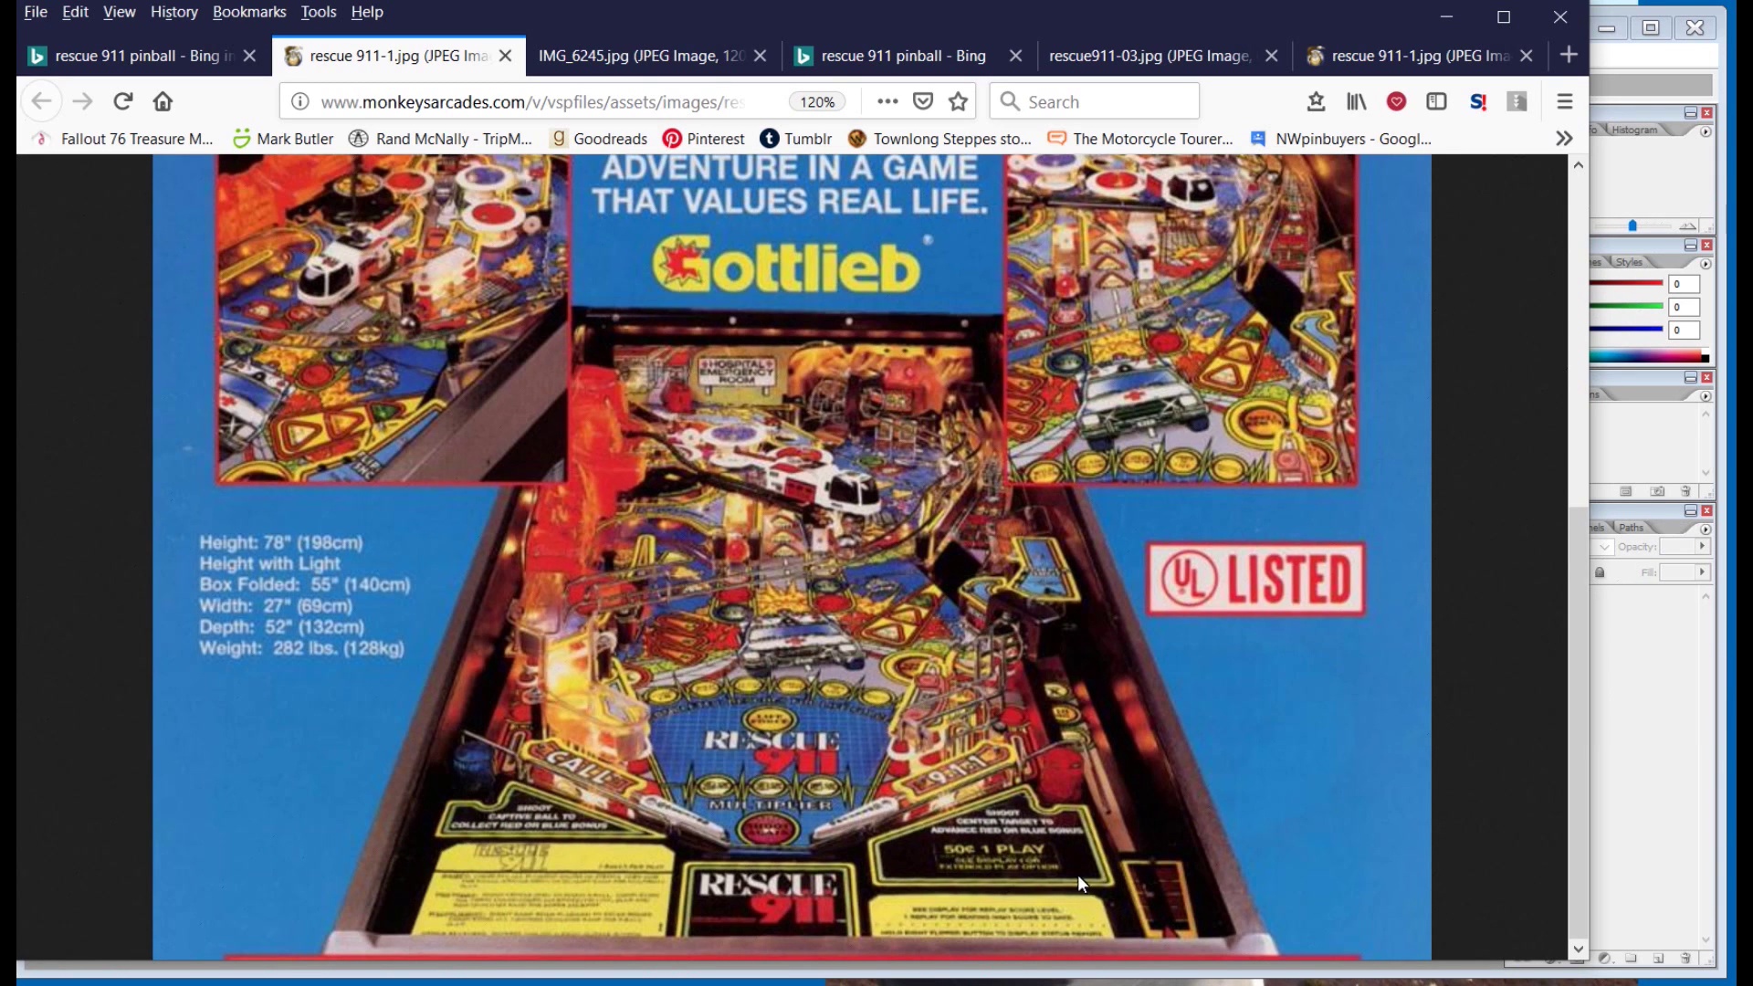
click(652, 53)
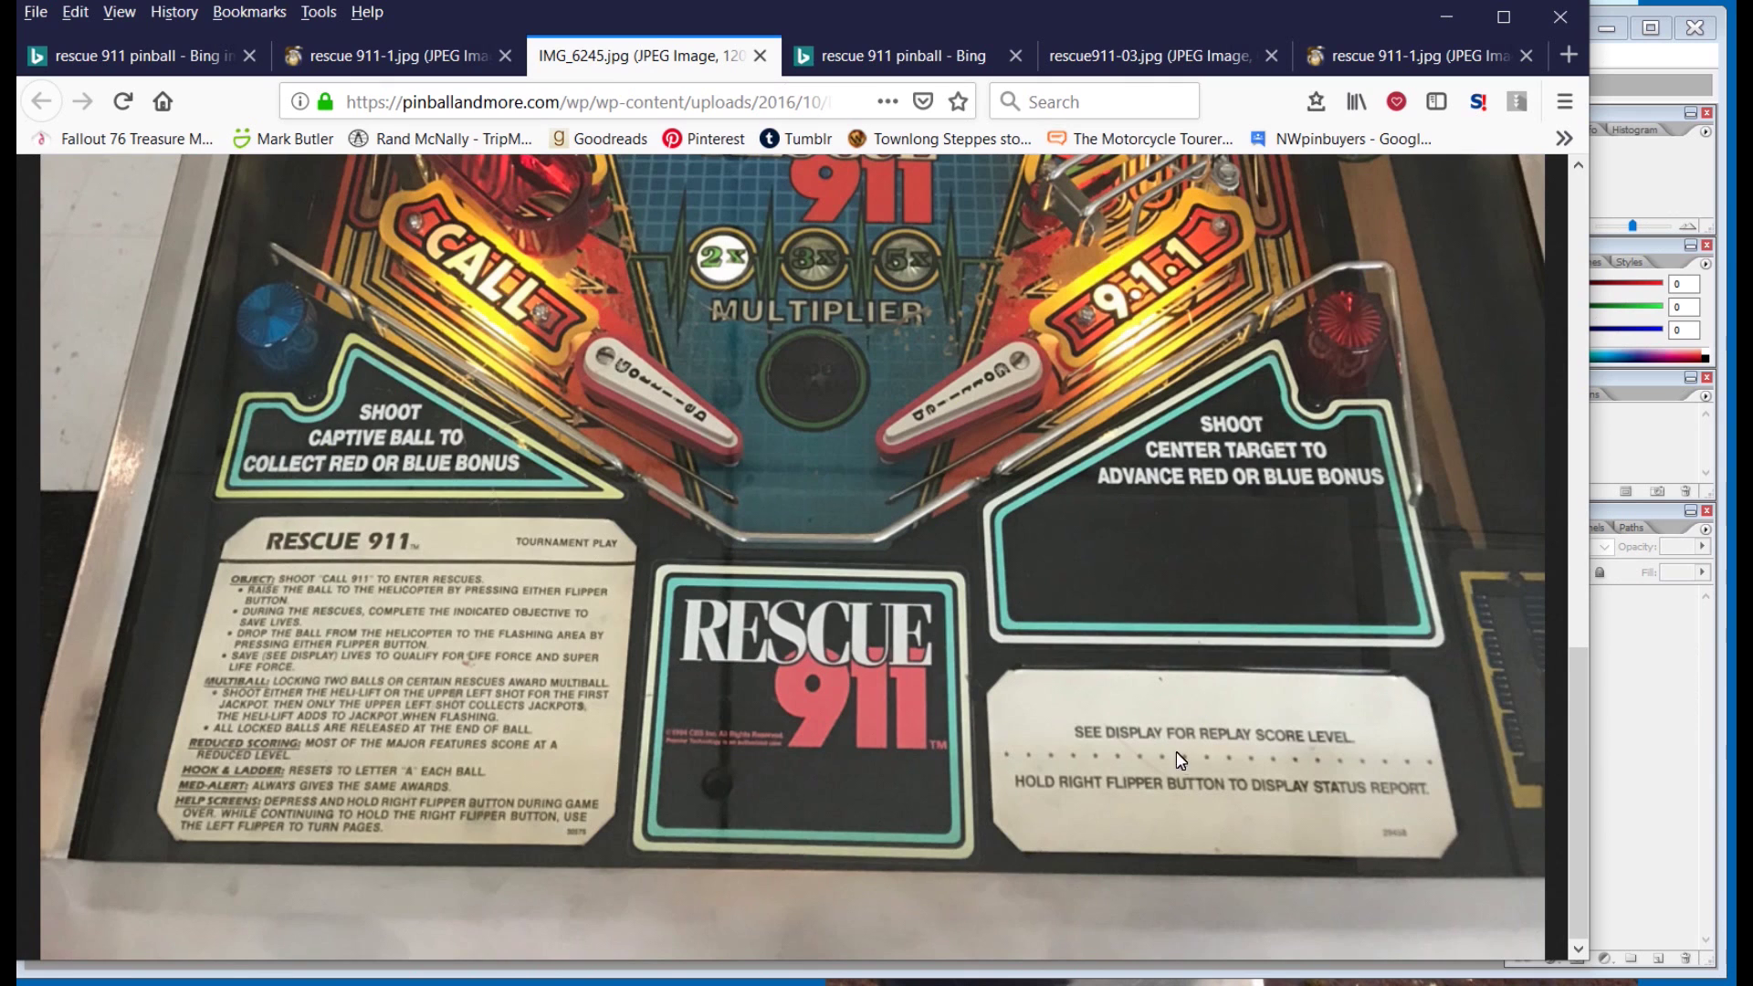
click(901, 57)
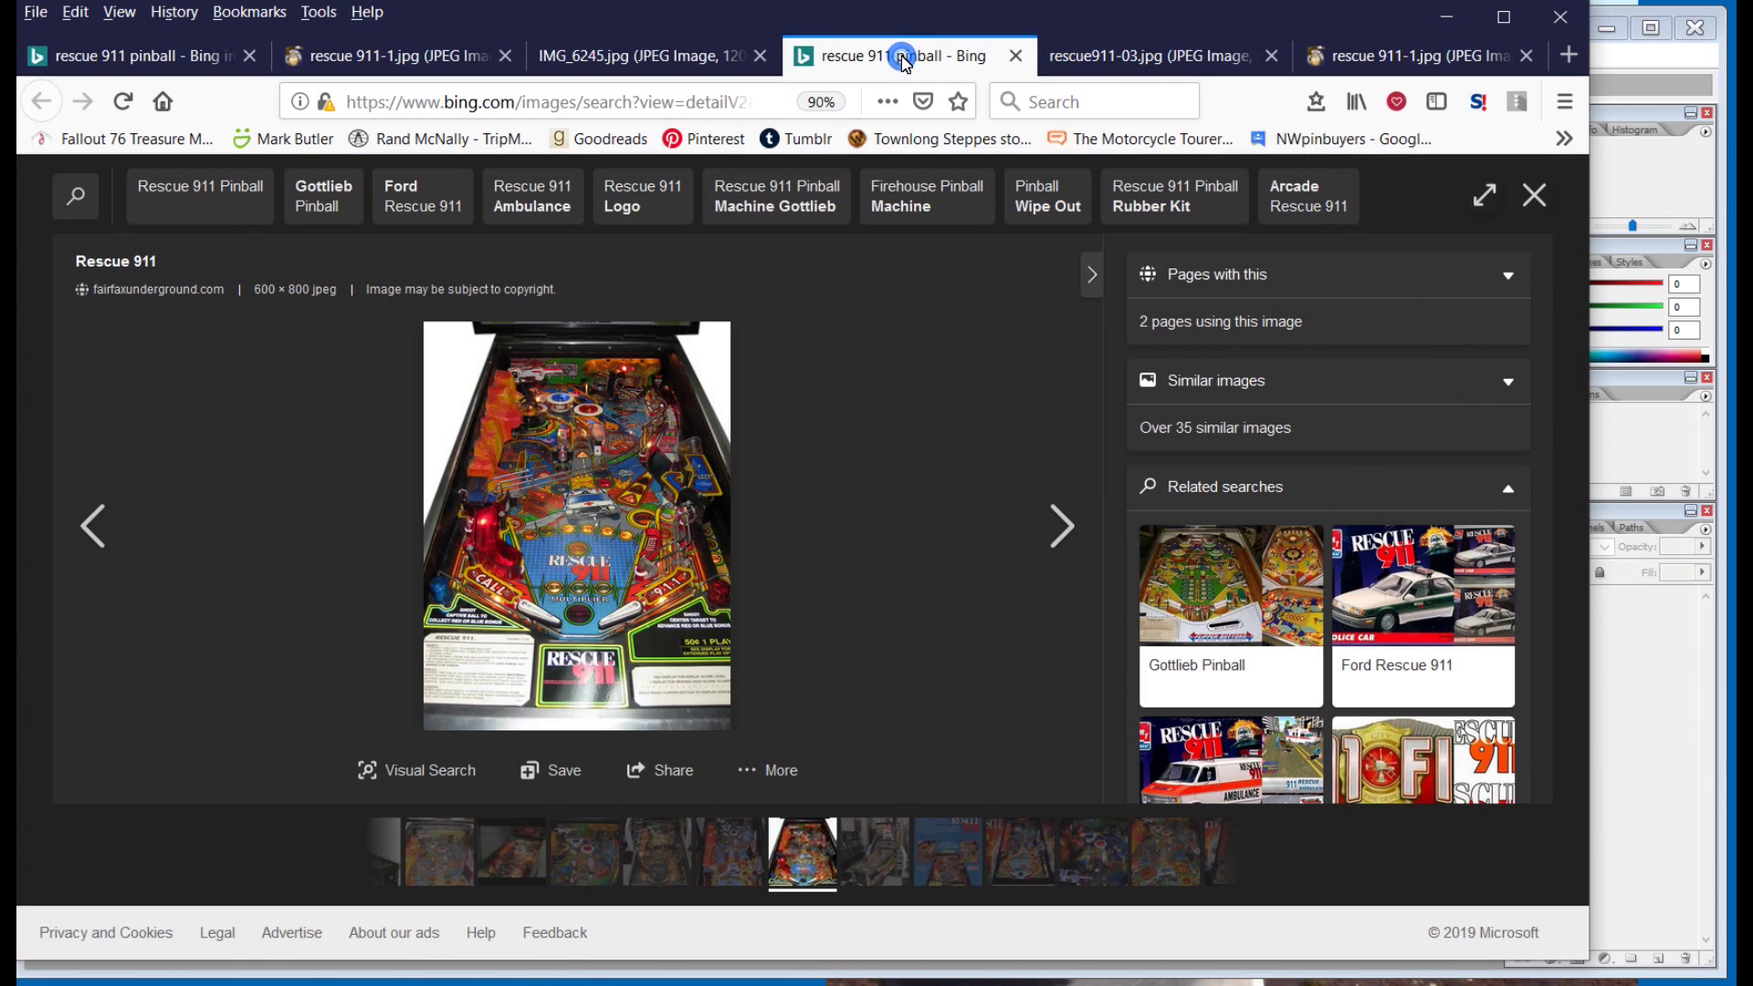
click(1153, 55)
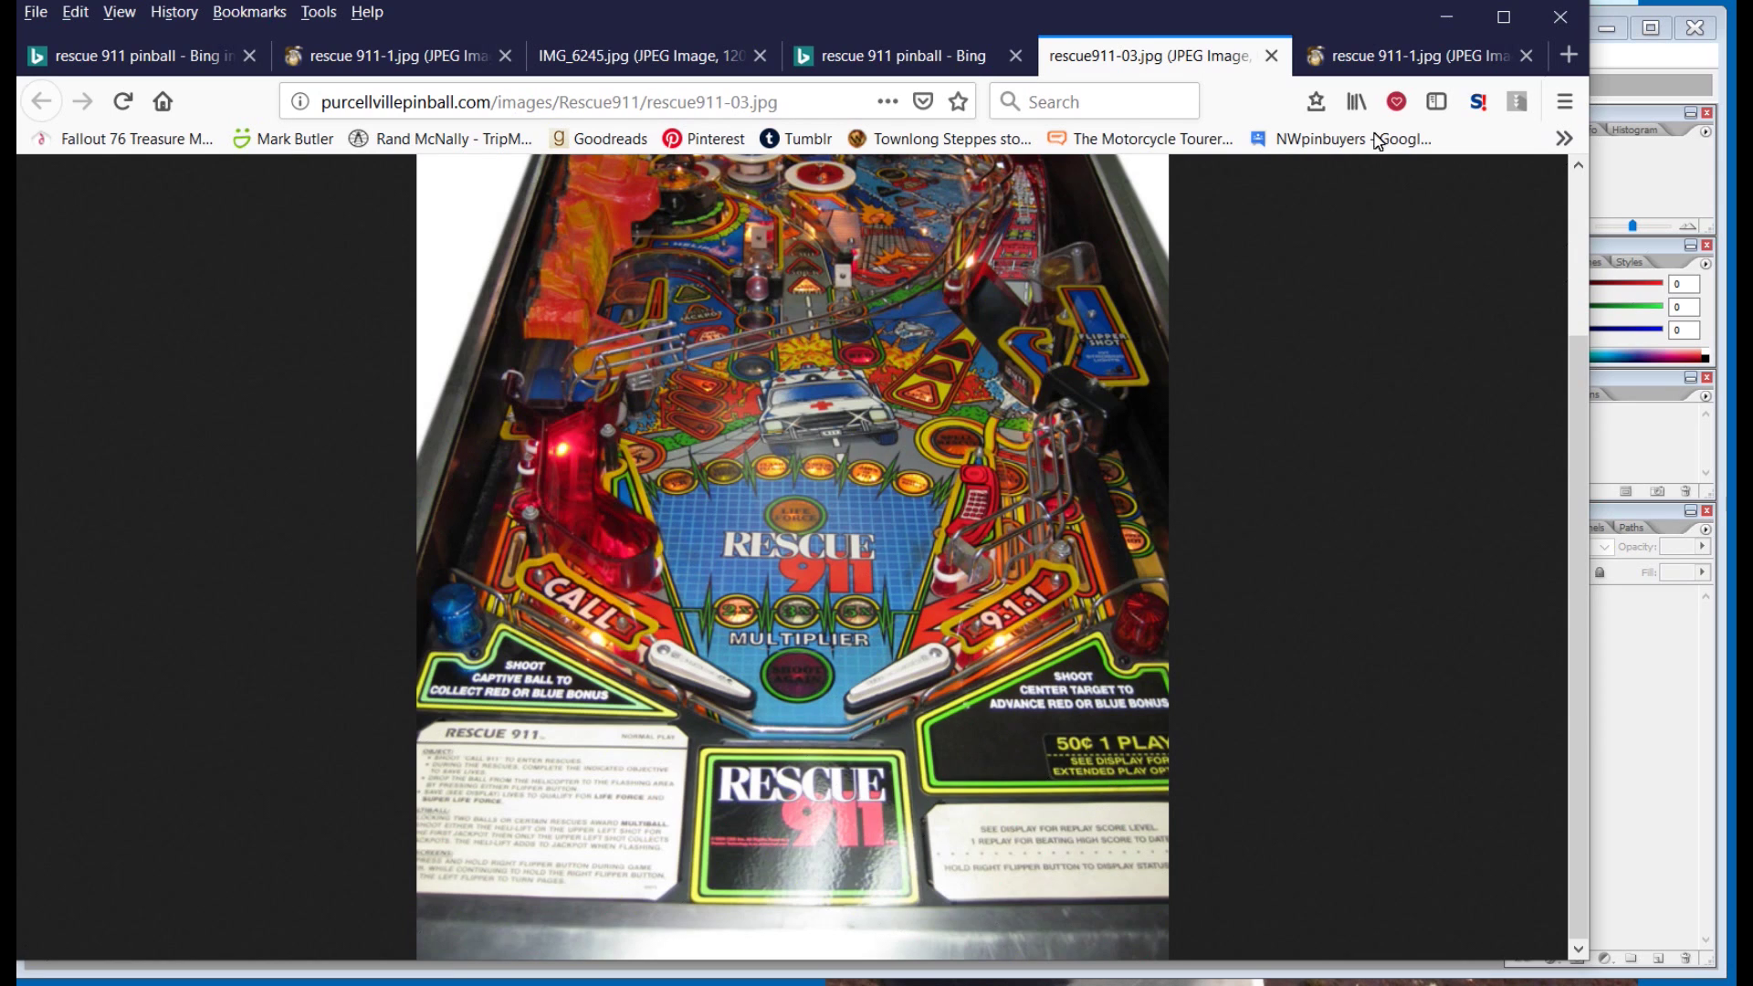
click(1397, 59)
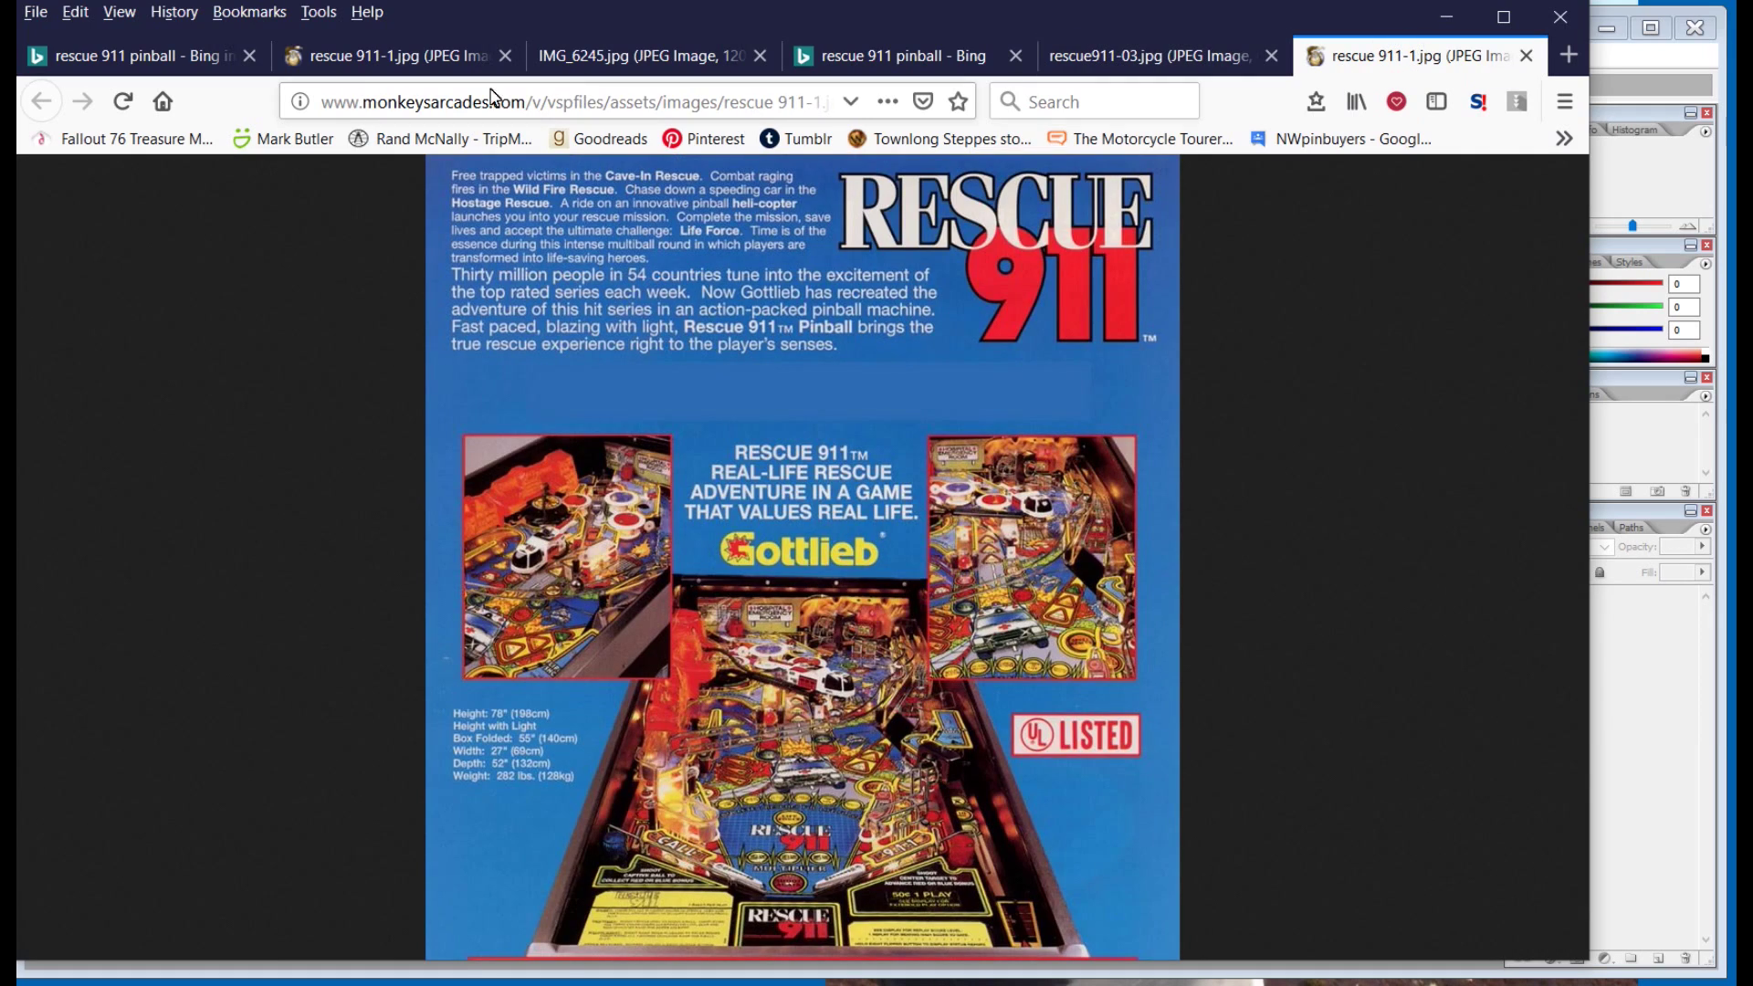
click(393, 56)
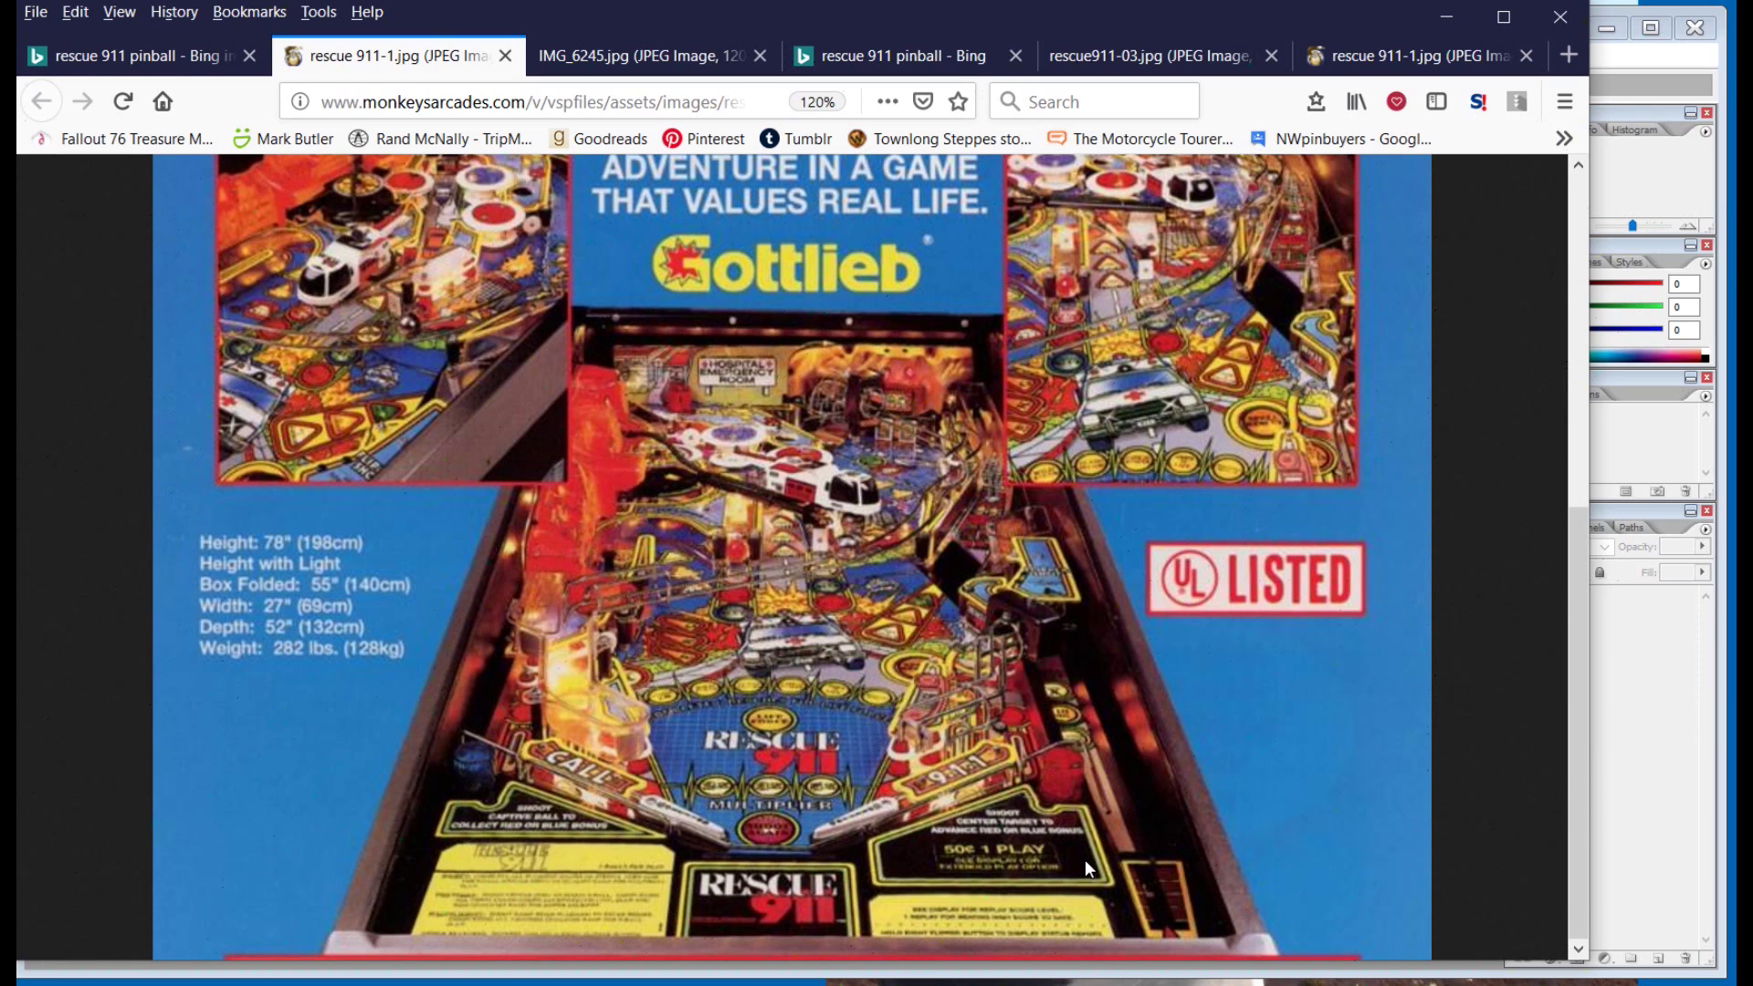
click(1454, 28)
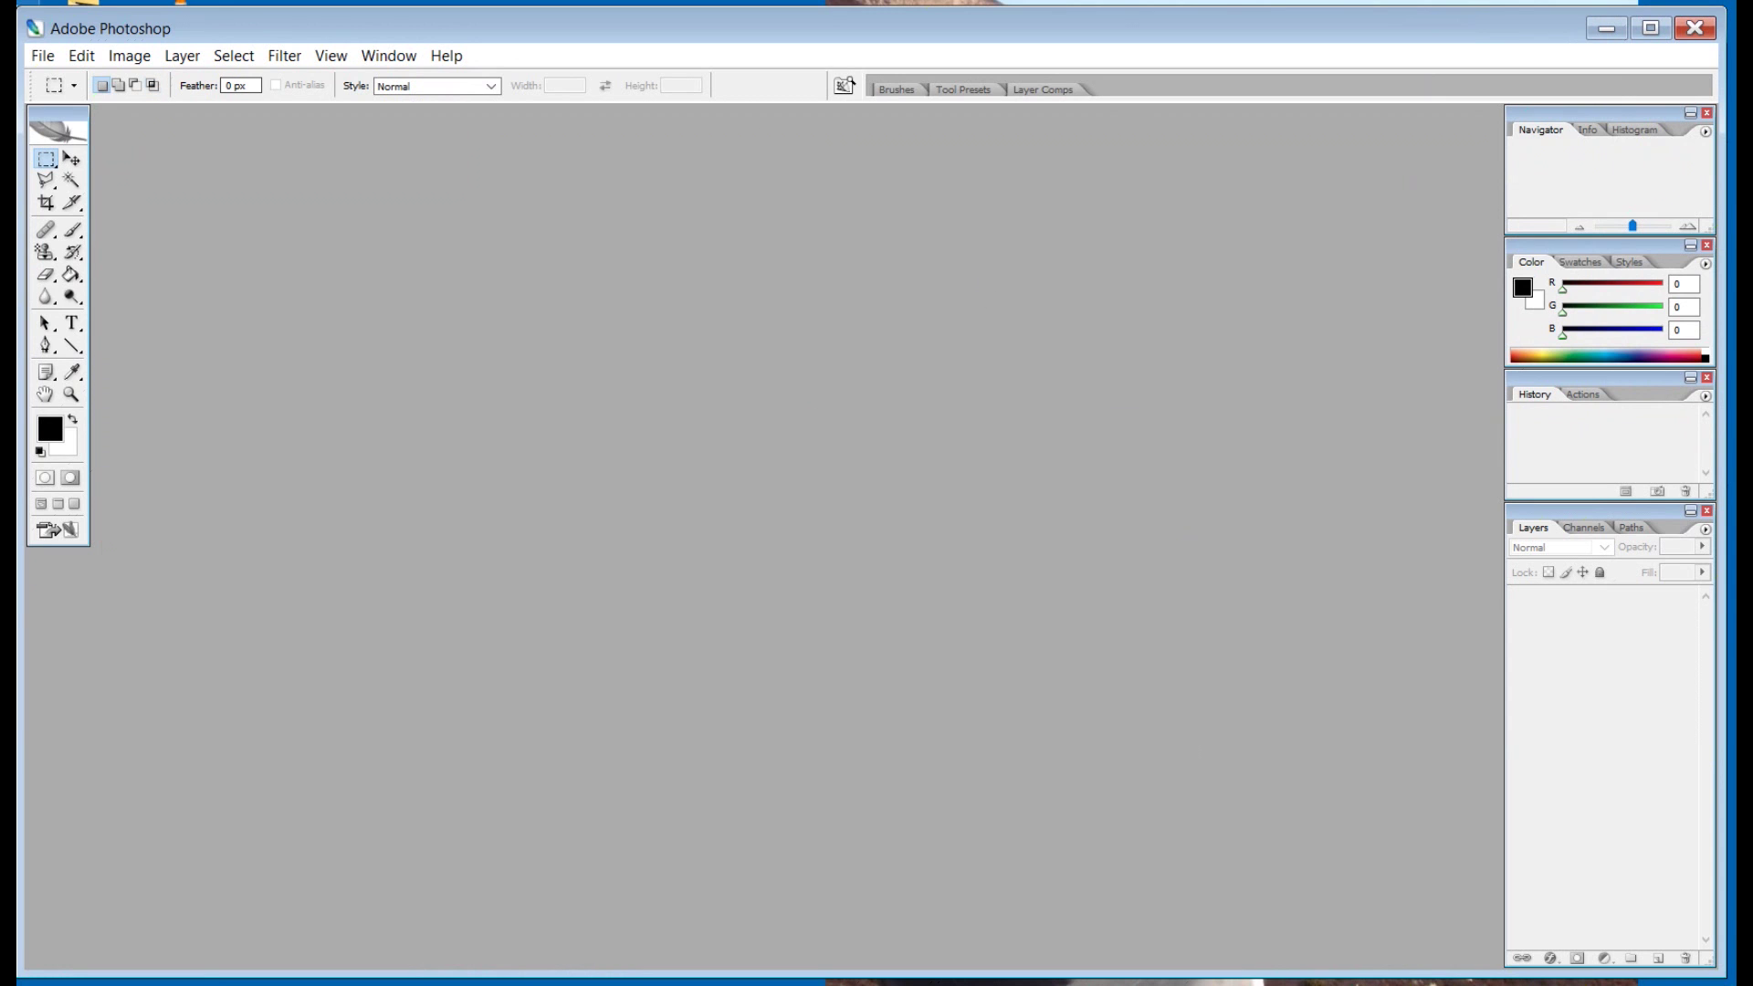
Create a new white RGB document 5 inches wide by 1.5 inches high at 300 pixels/inch and enlarge its window around the canvas
click(42, 57)
click(57, 83)
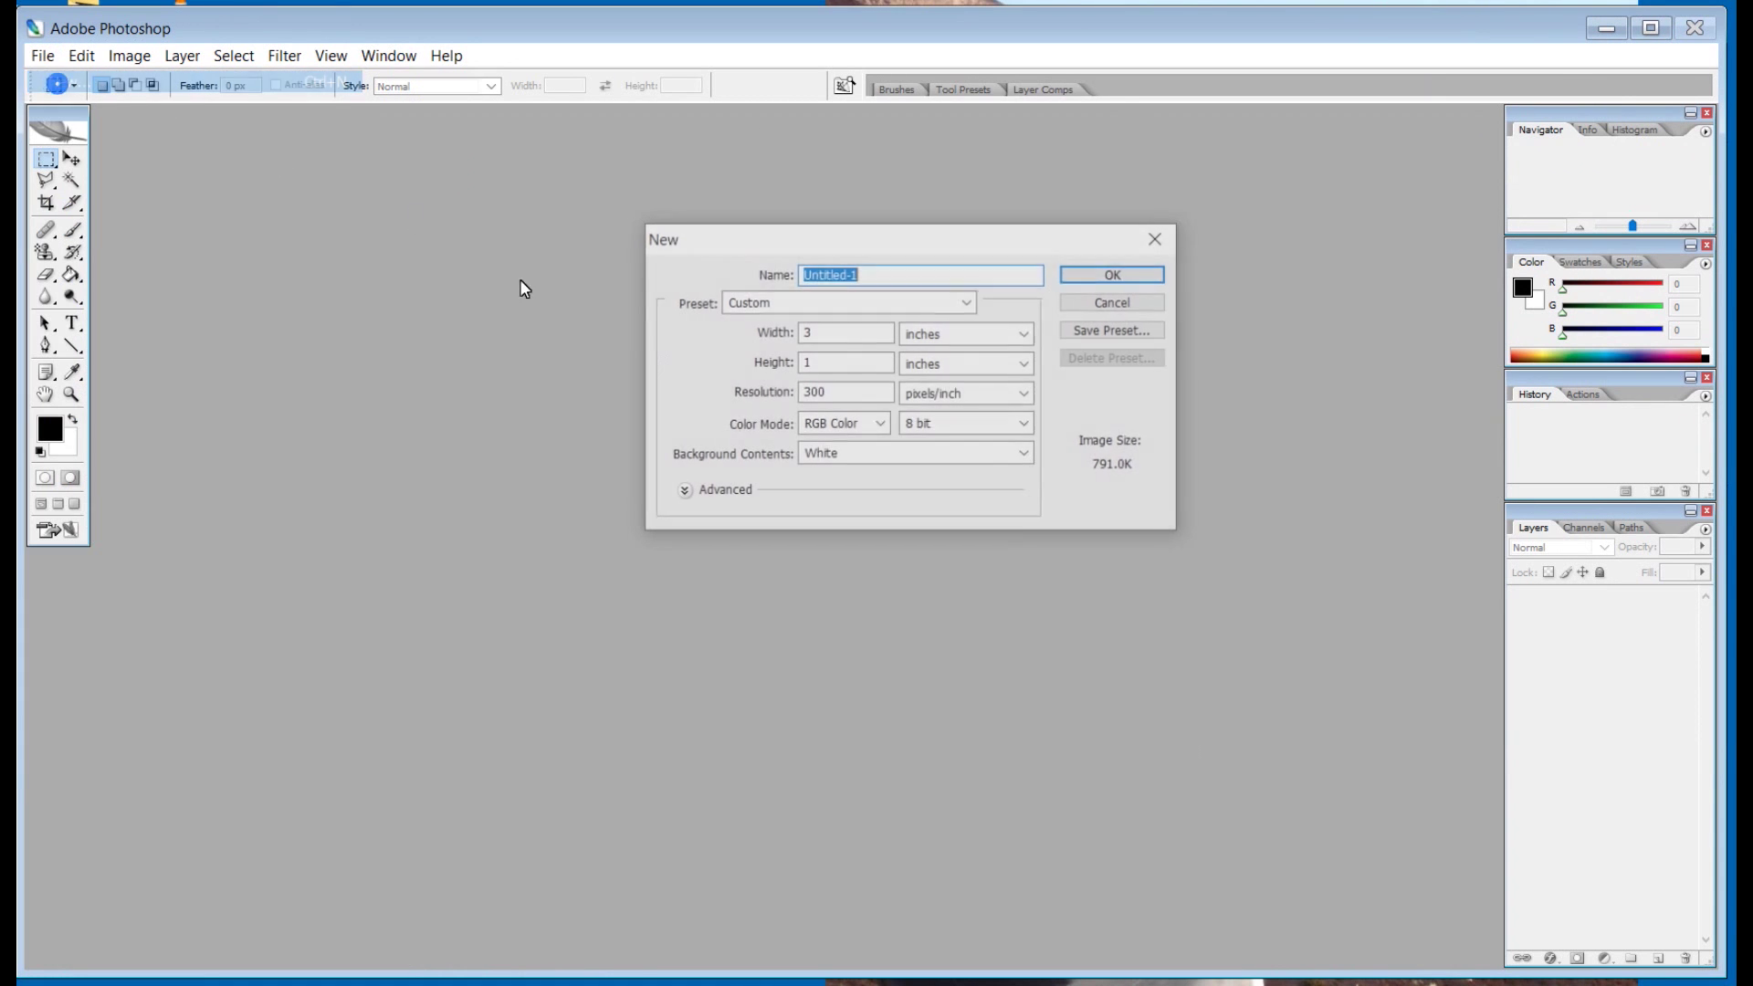
double_click(849, 392)
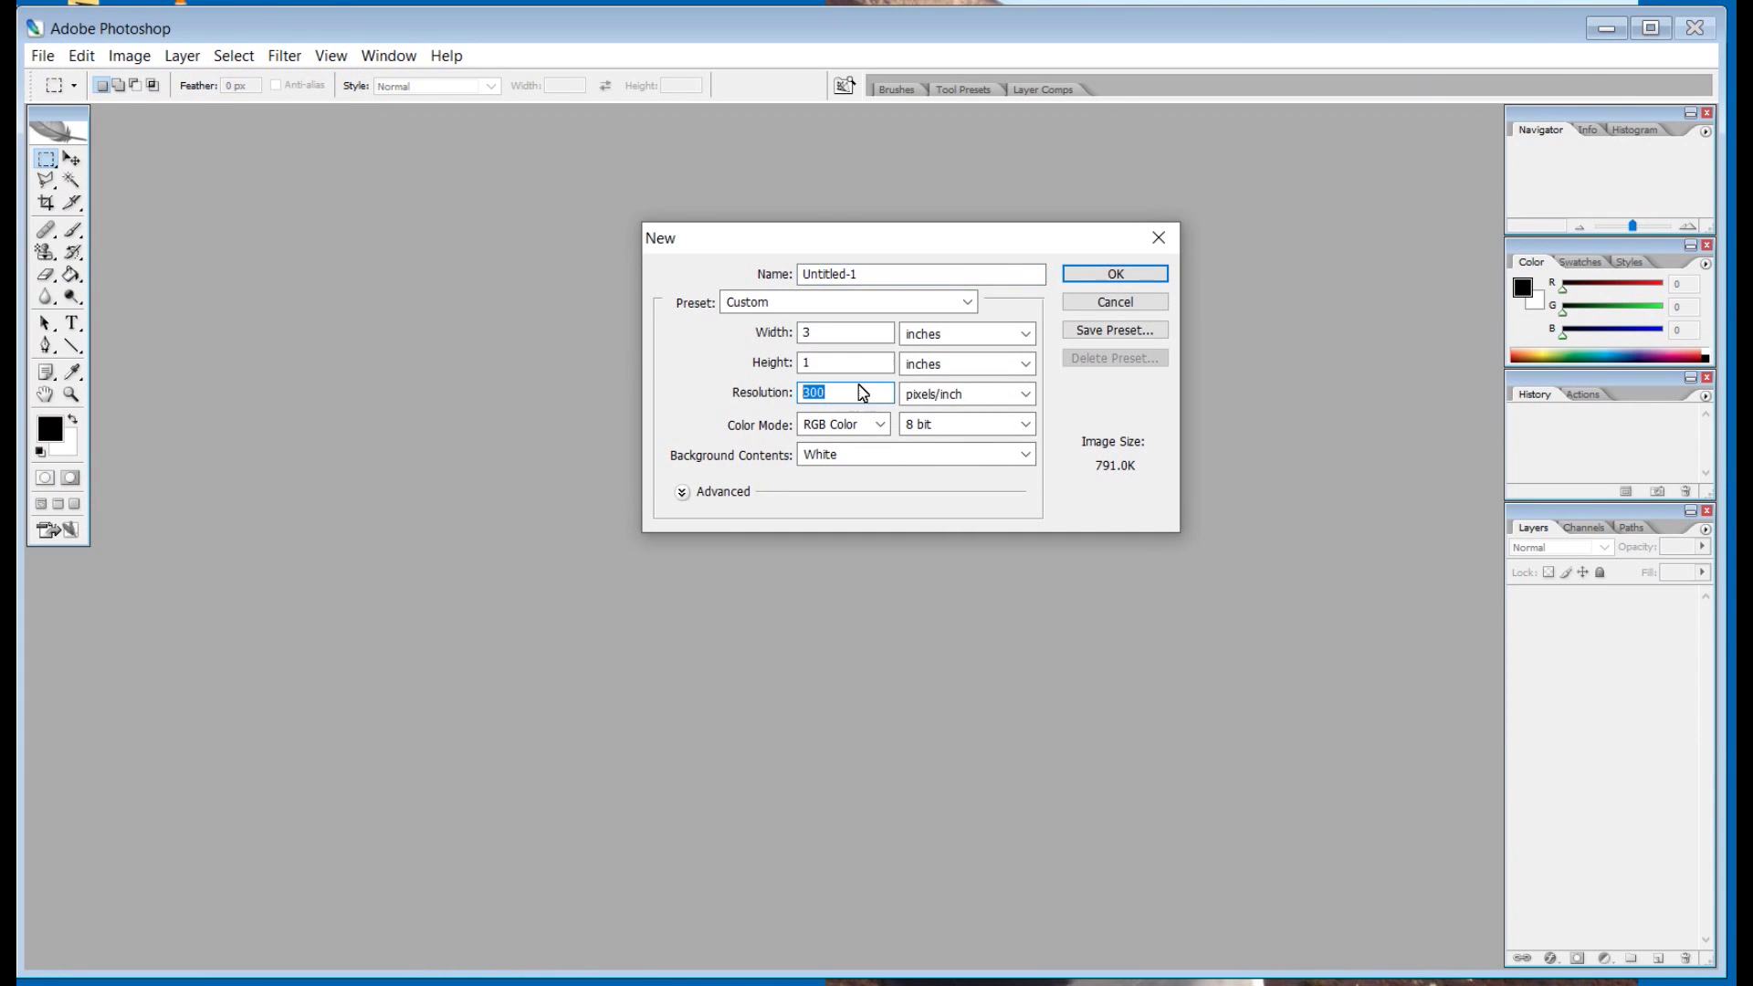
double_click(818, 333)
text(5)
double_click(827, 363)
text(1.5)
key(Return)
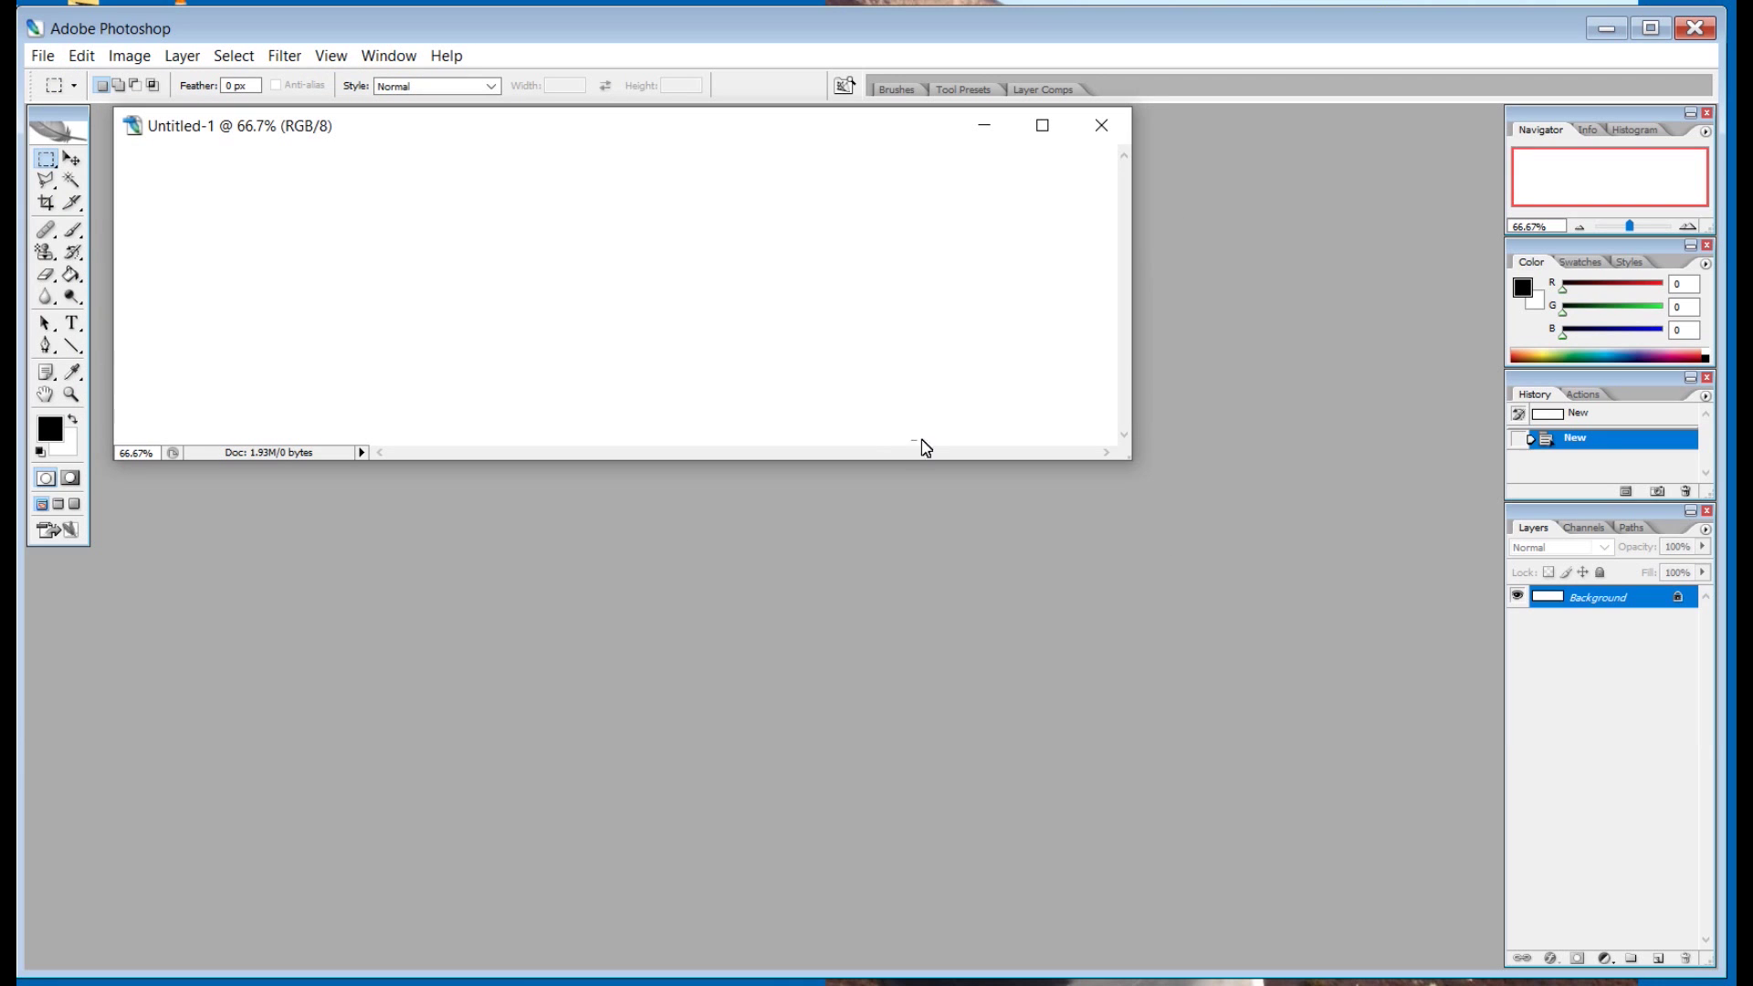
drag(1128, 465, 1373, 706)
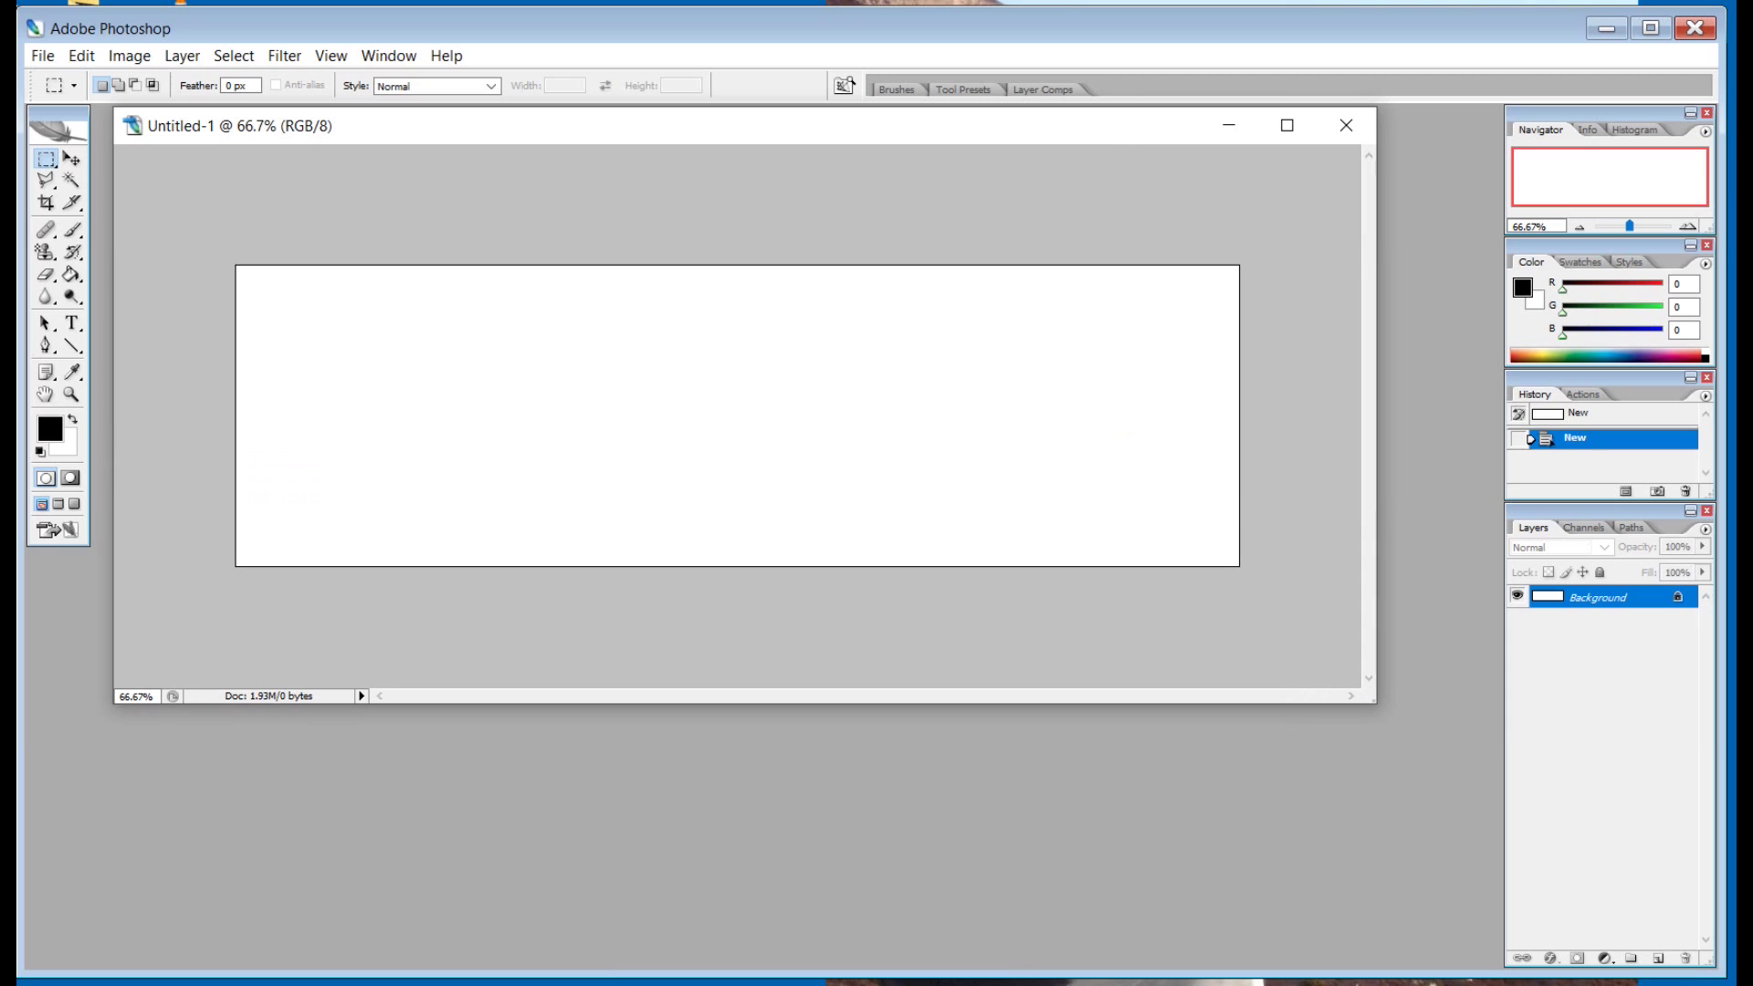
Check the apron reference photo in the browser and fill the whole canvas with black using the Paint Bucket
key(alt+Tab)
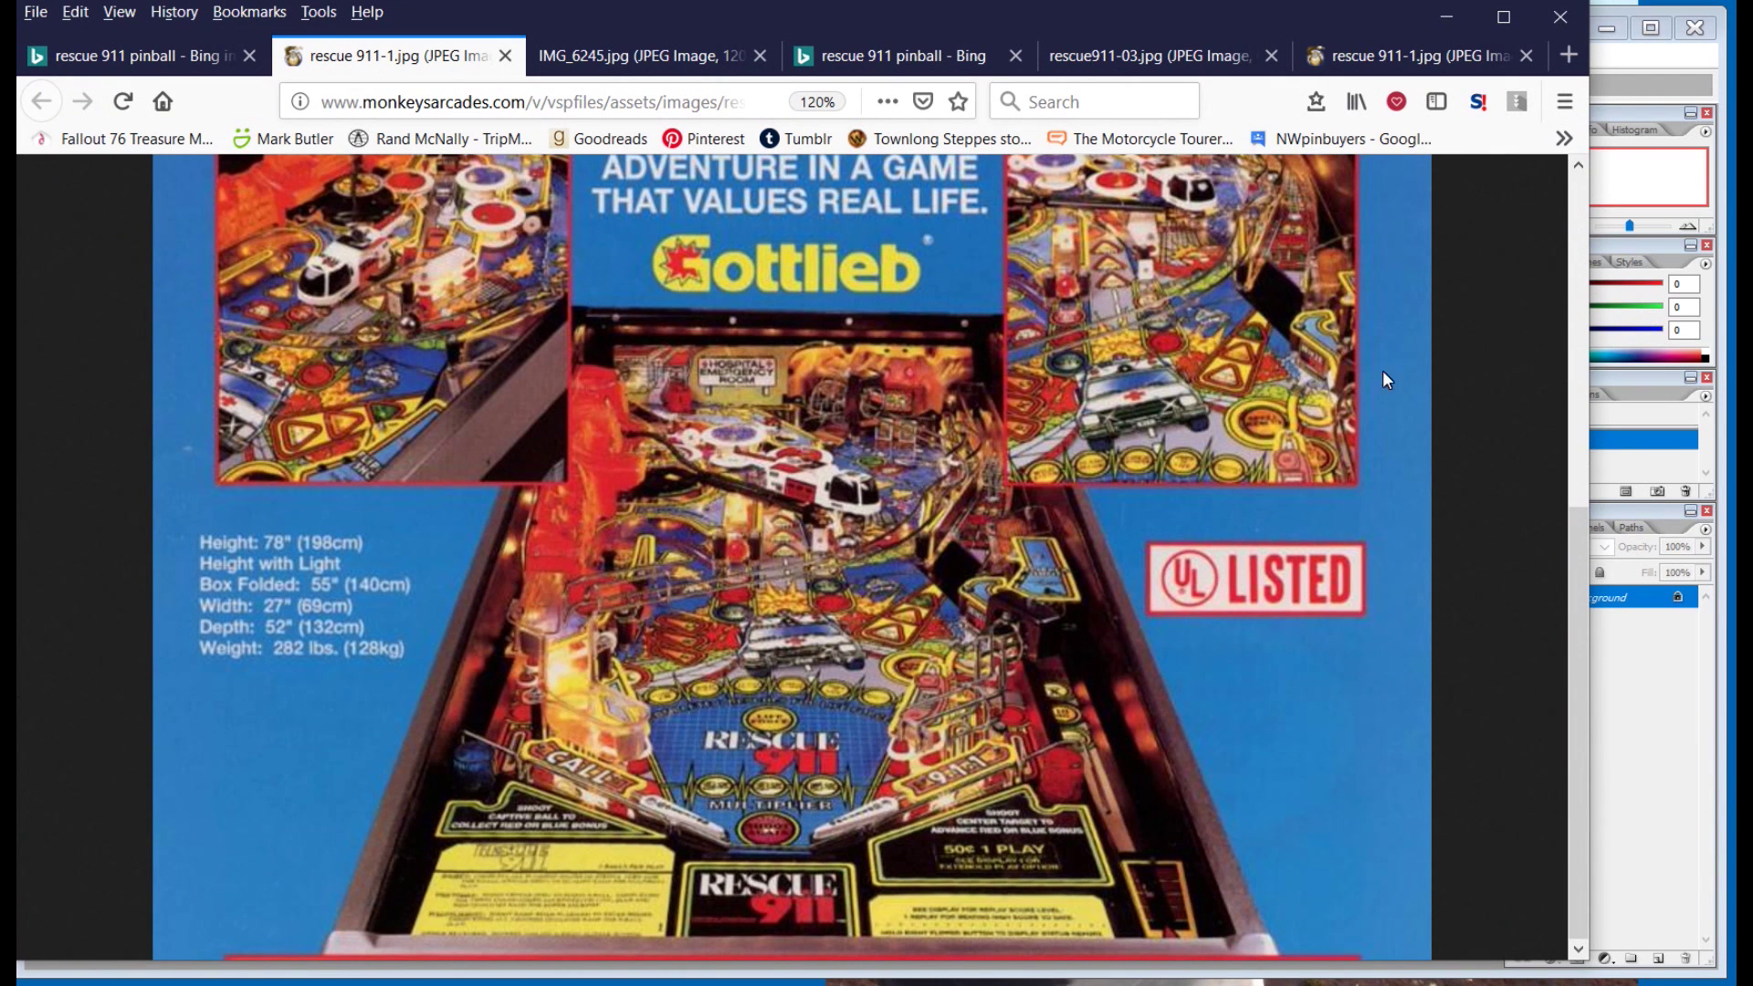
click(1461, 26)
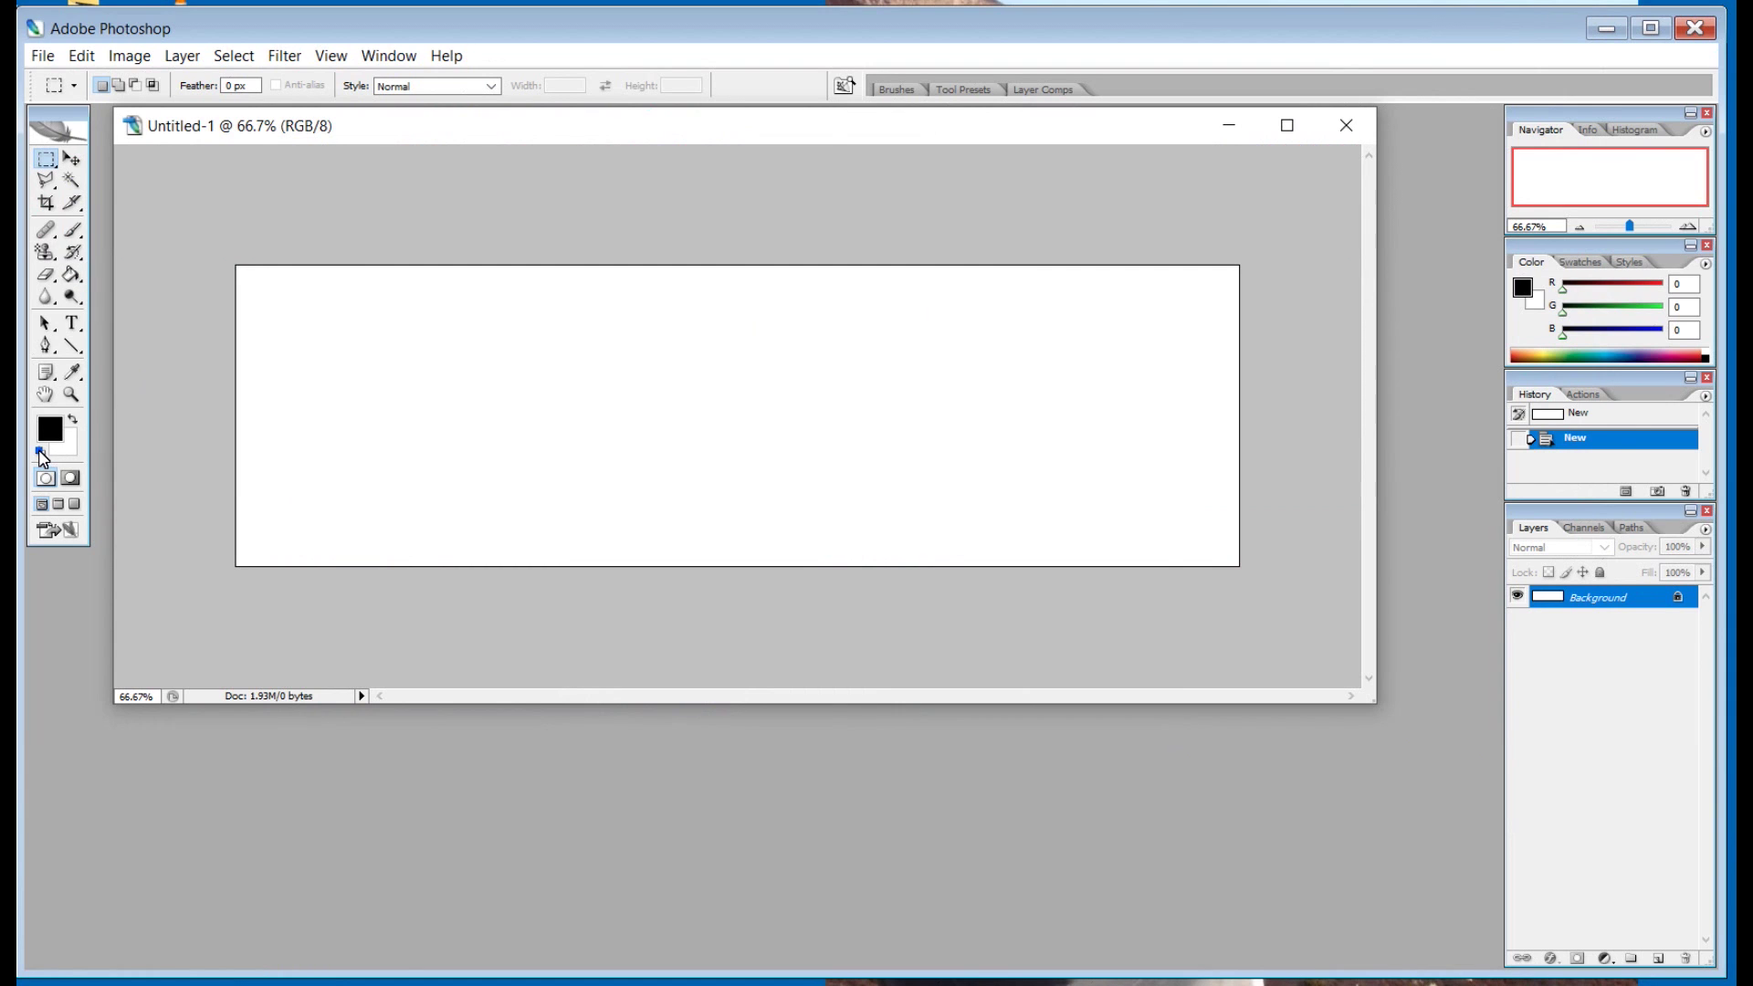
click(73, 277)
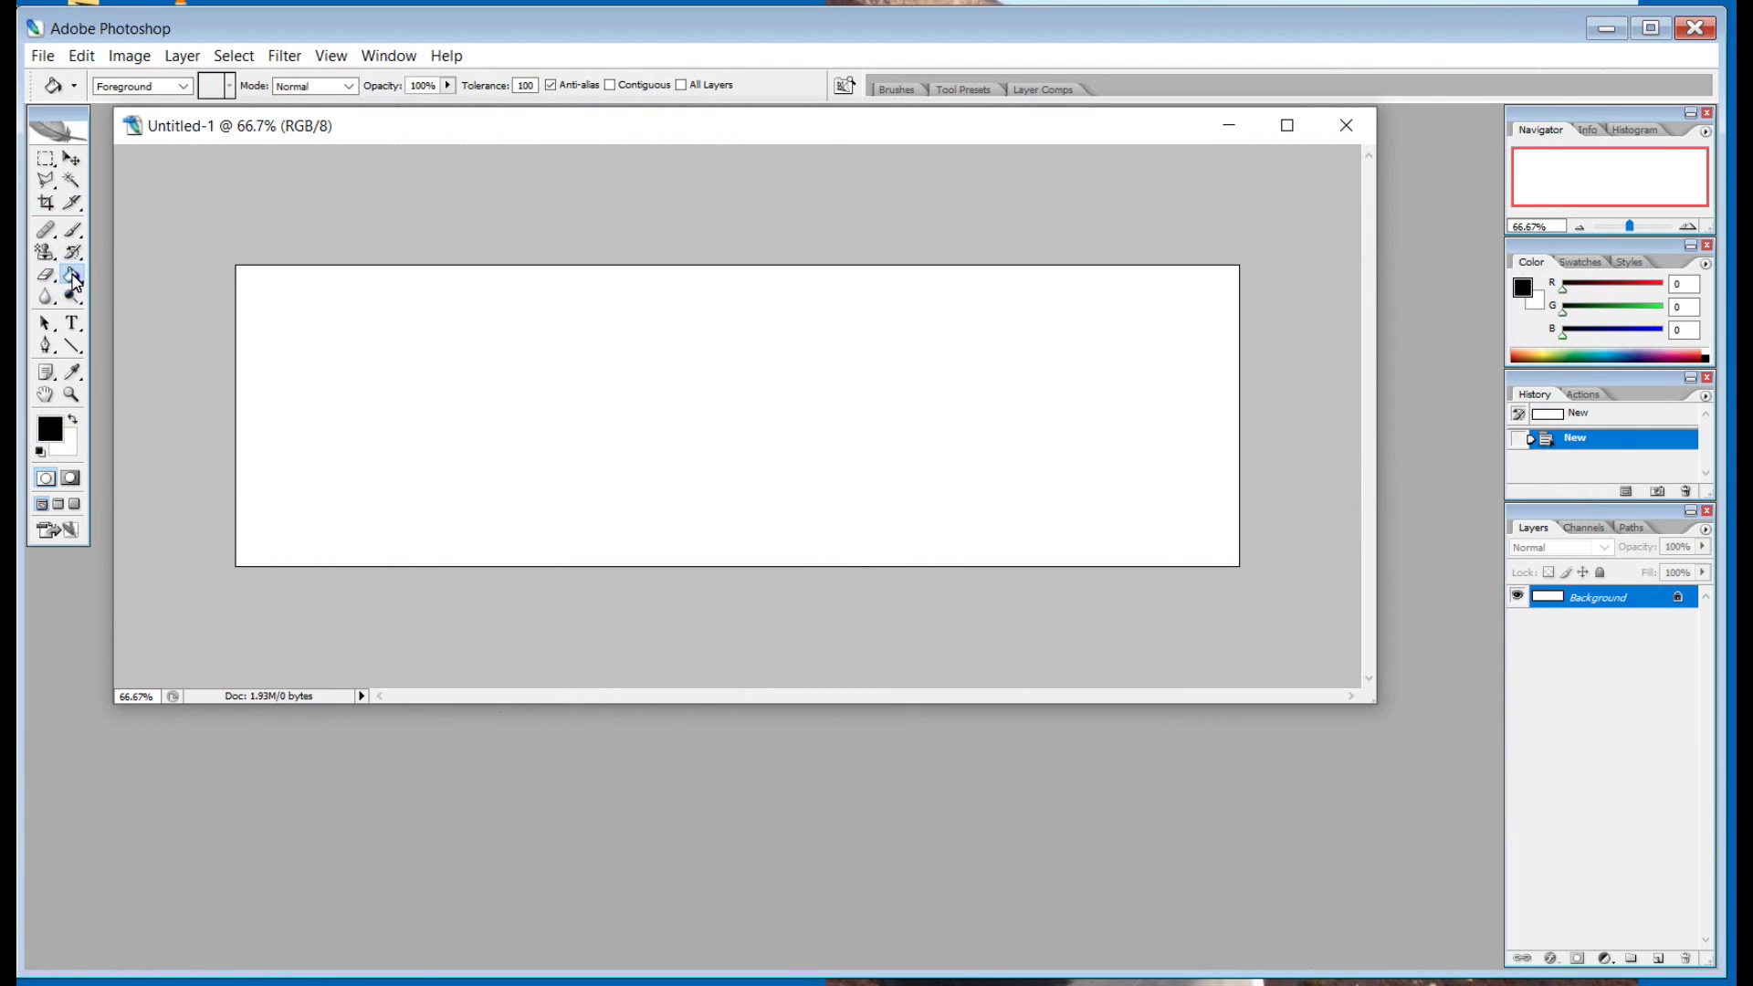
click(586, 365)
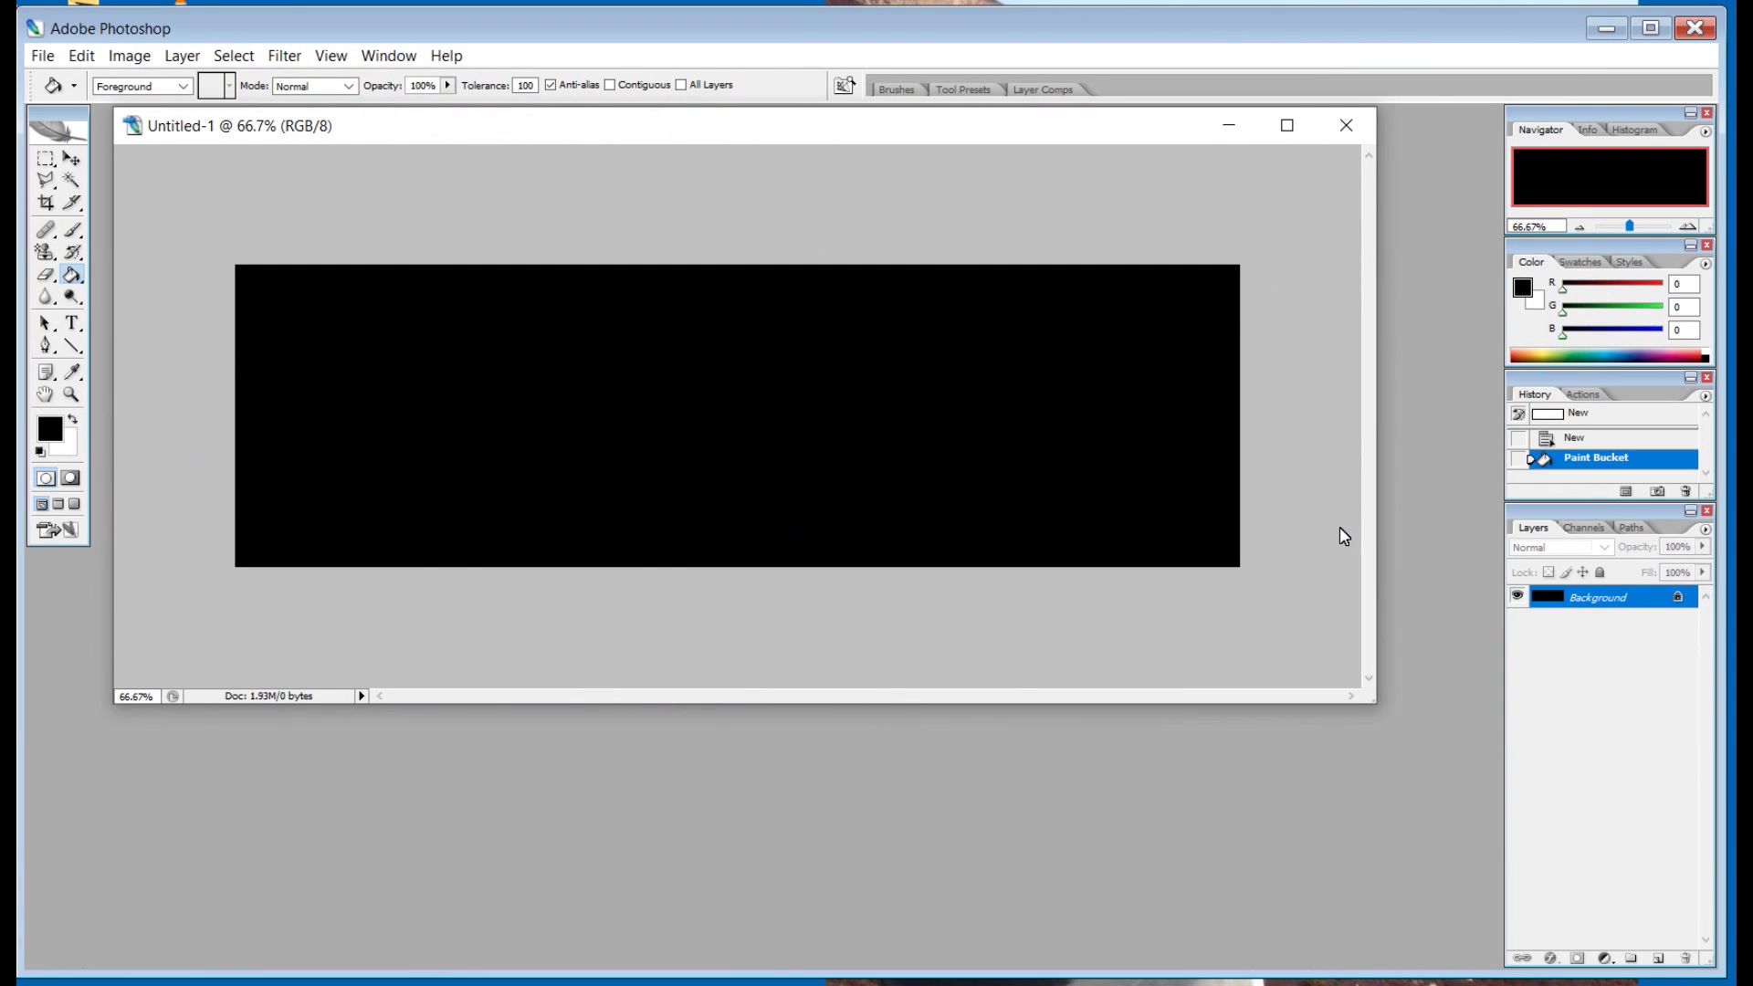
Add a horizontal text layer reading "FREE PLAY" in yellow on the upper part of the black canvas
click(73, 324)
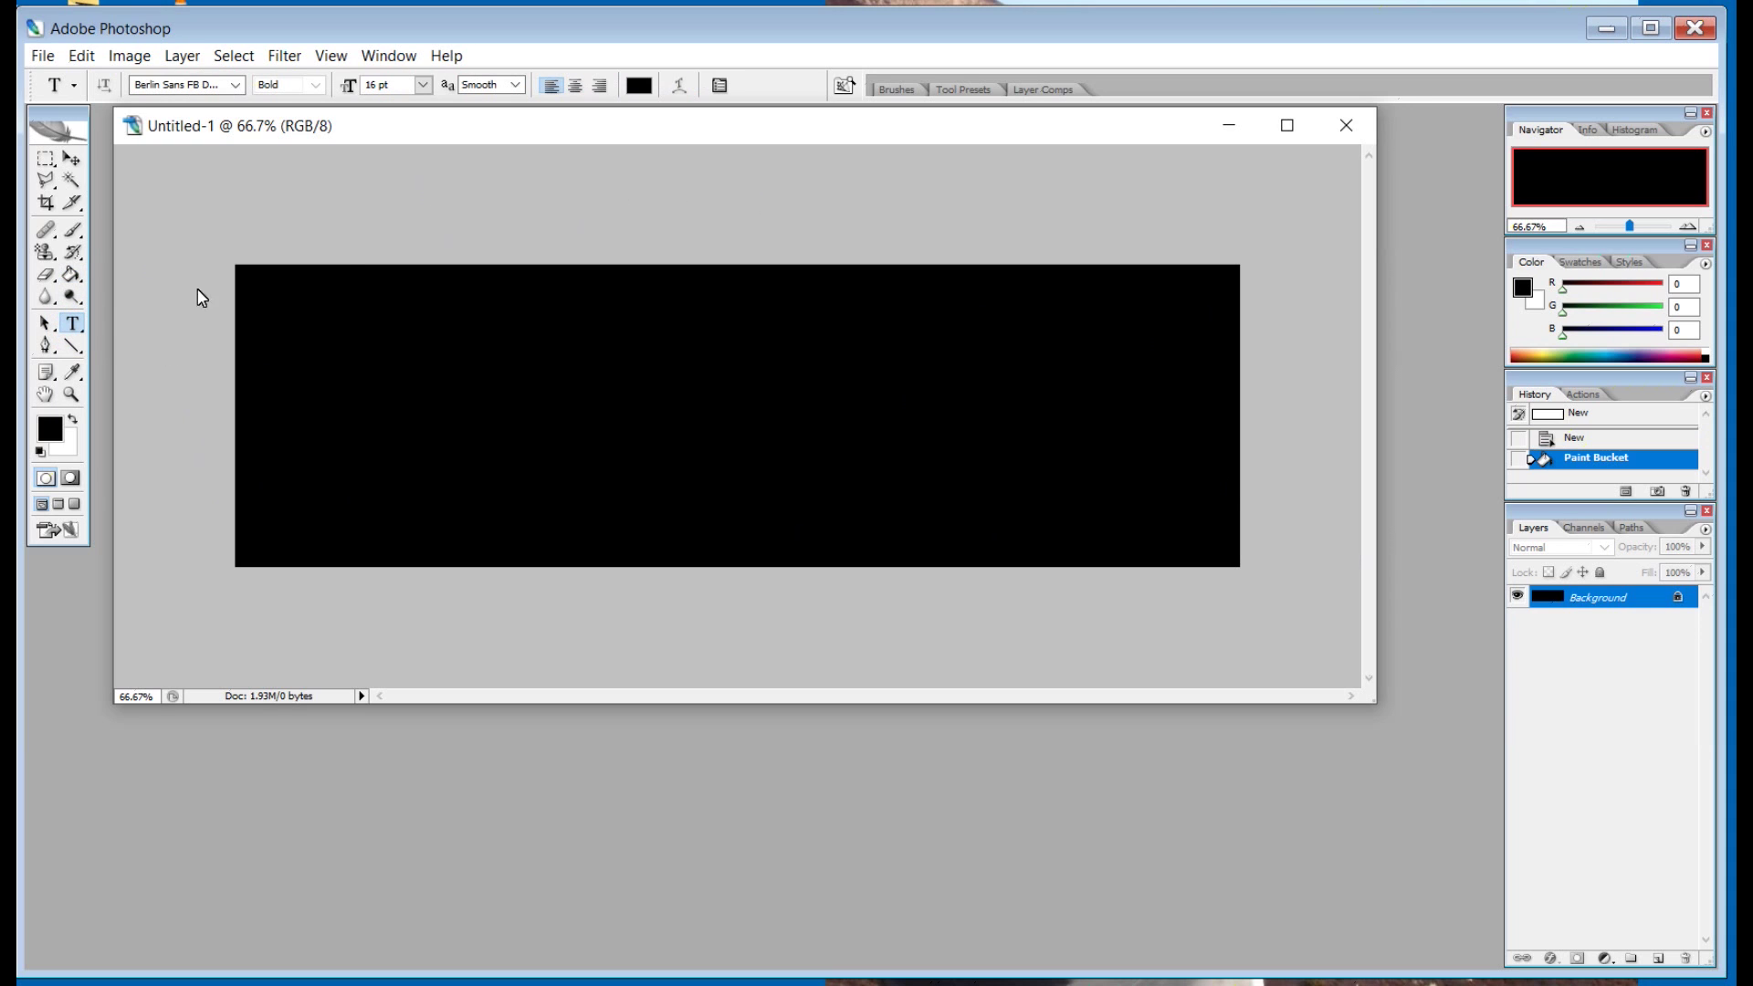
click(75, 324)
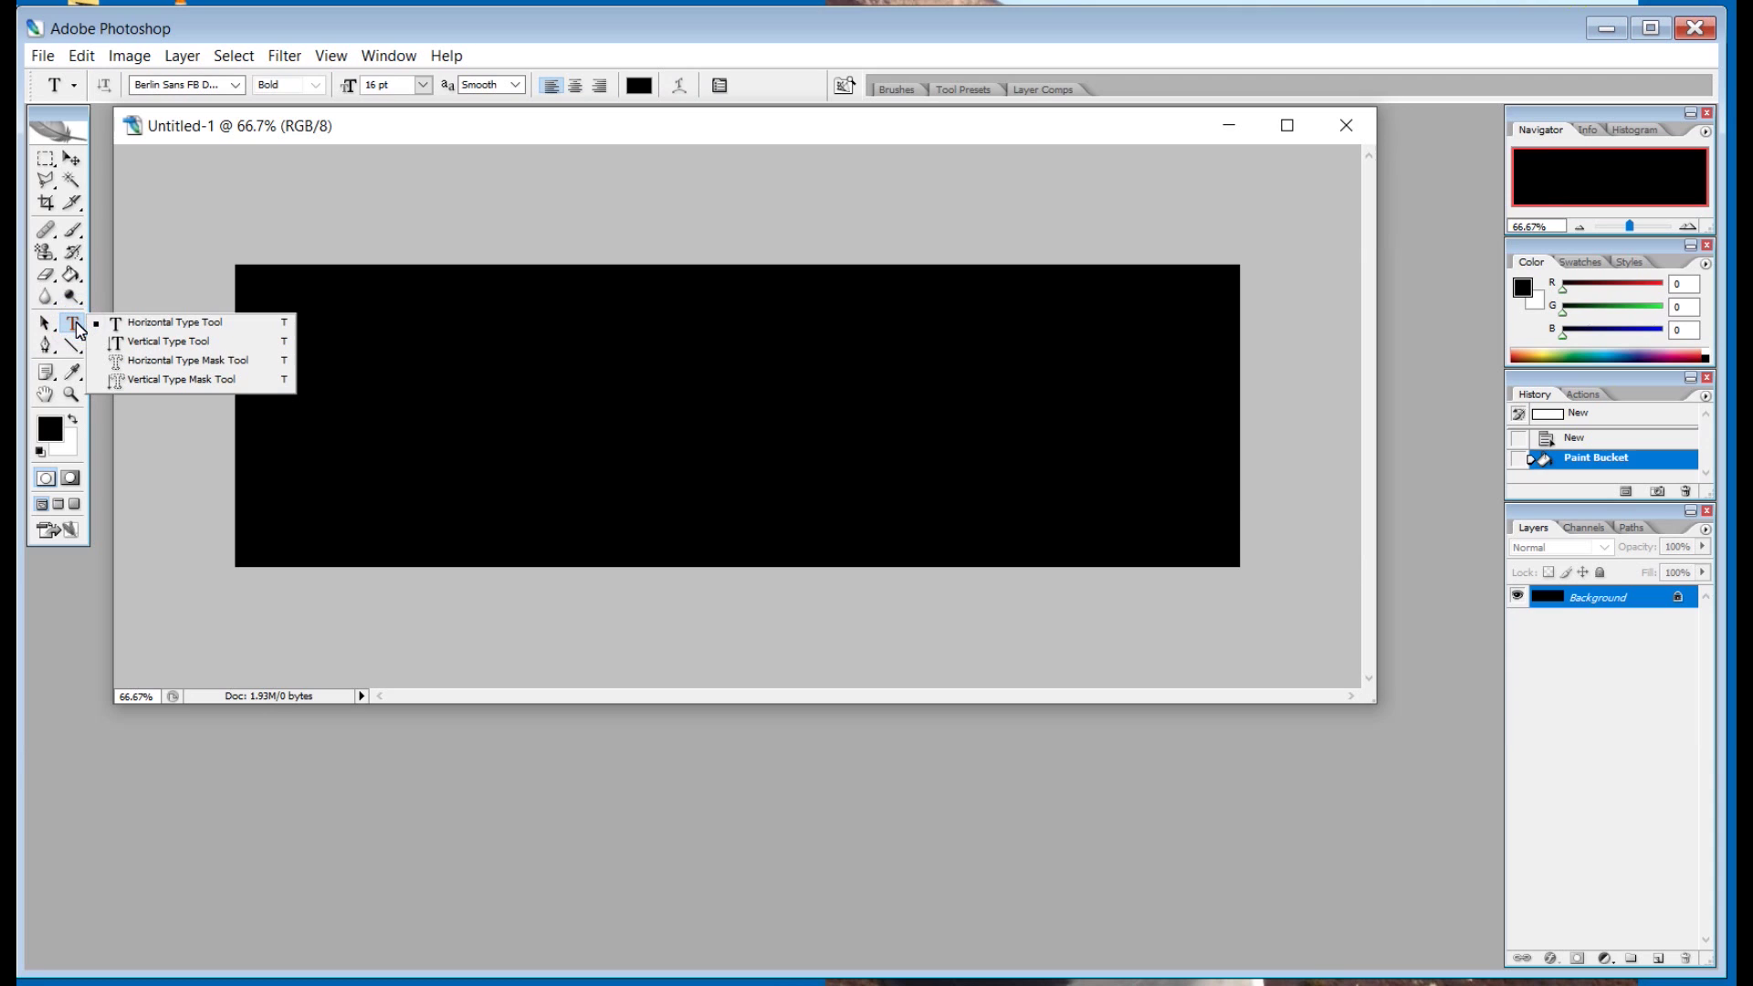
click(174, 326)
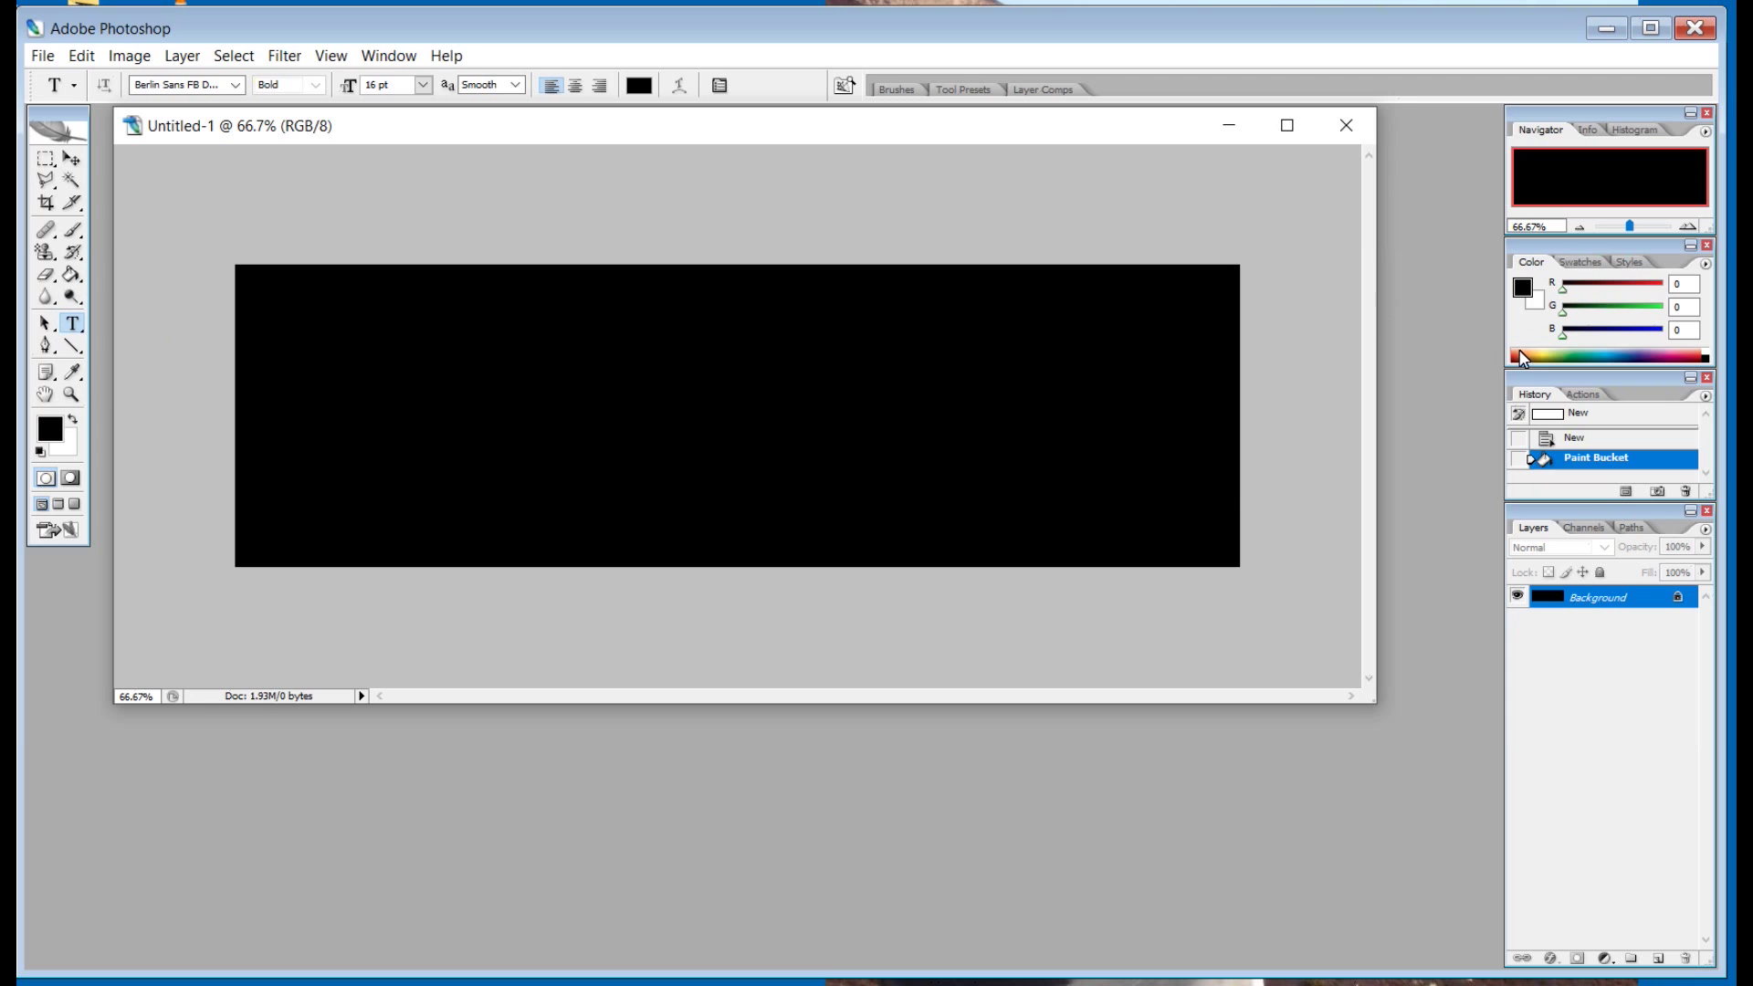
click(1585, 264)
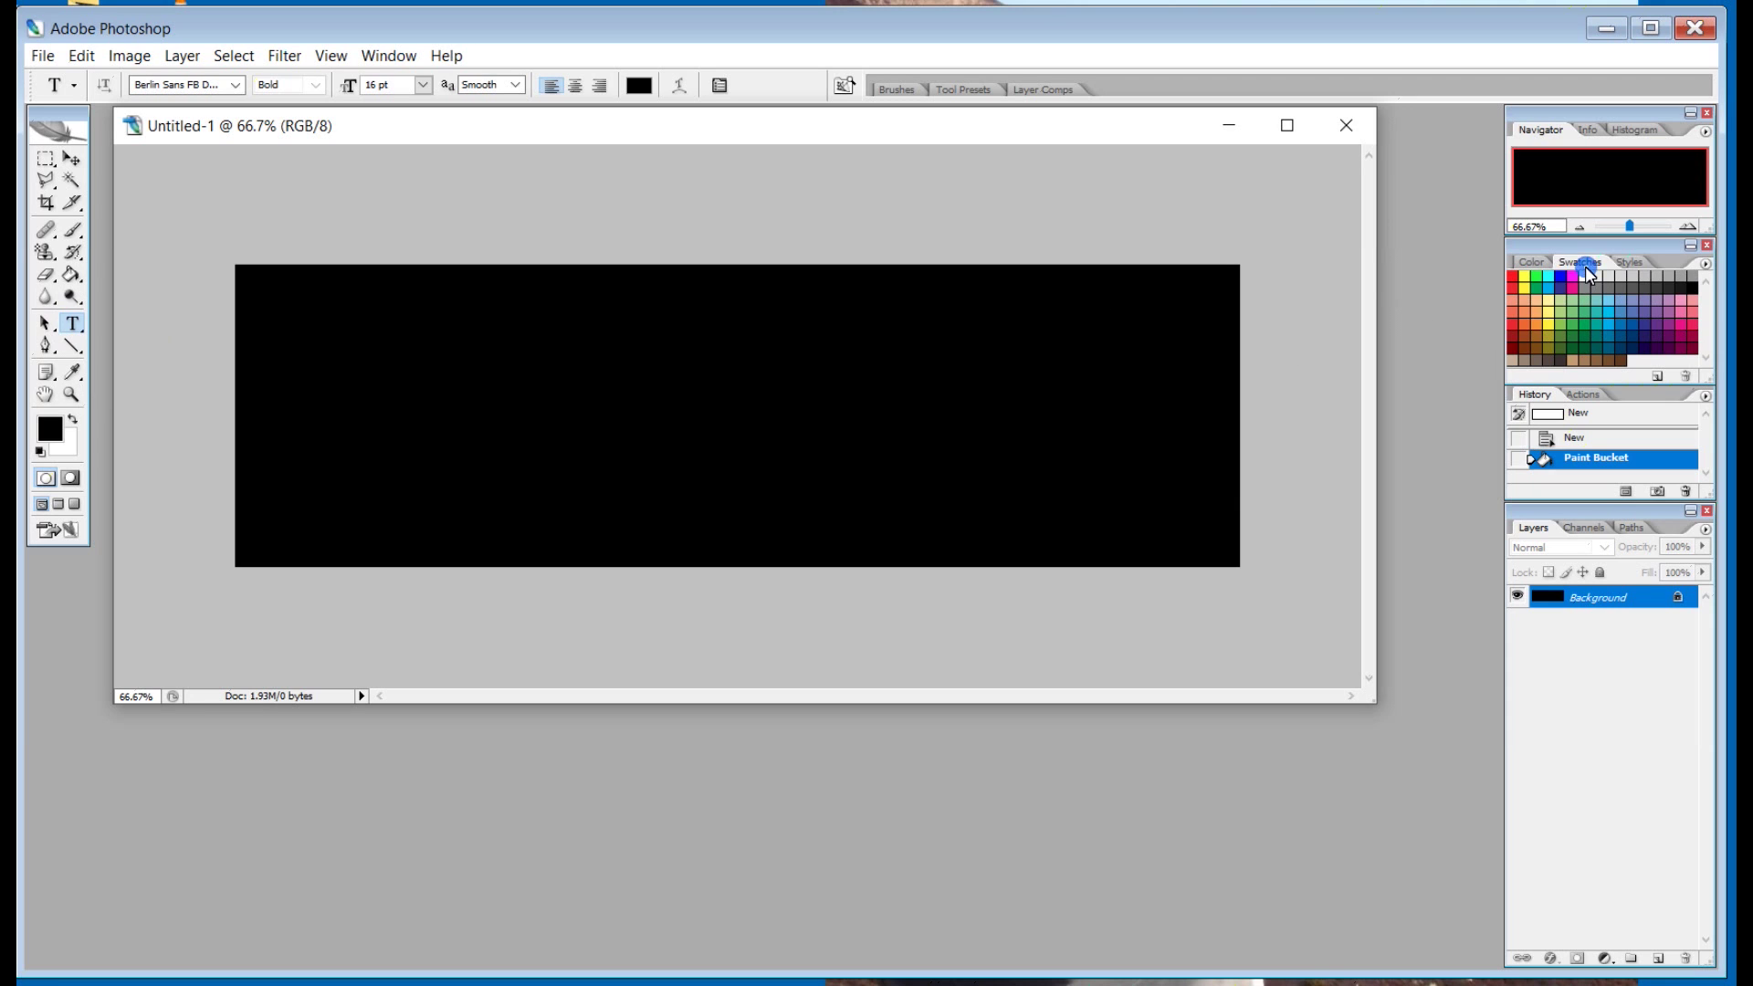
click(1526, 277)
click(407, 343)
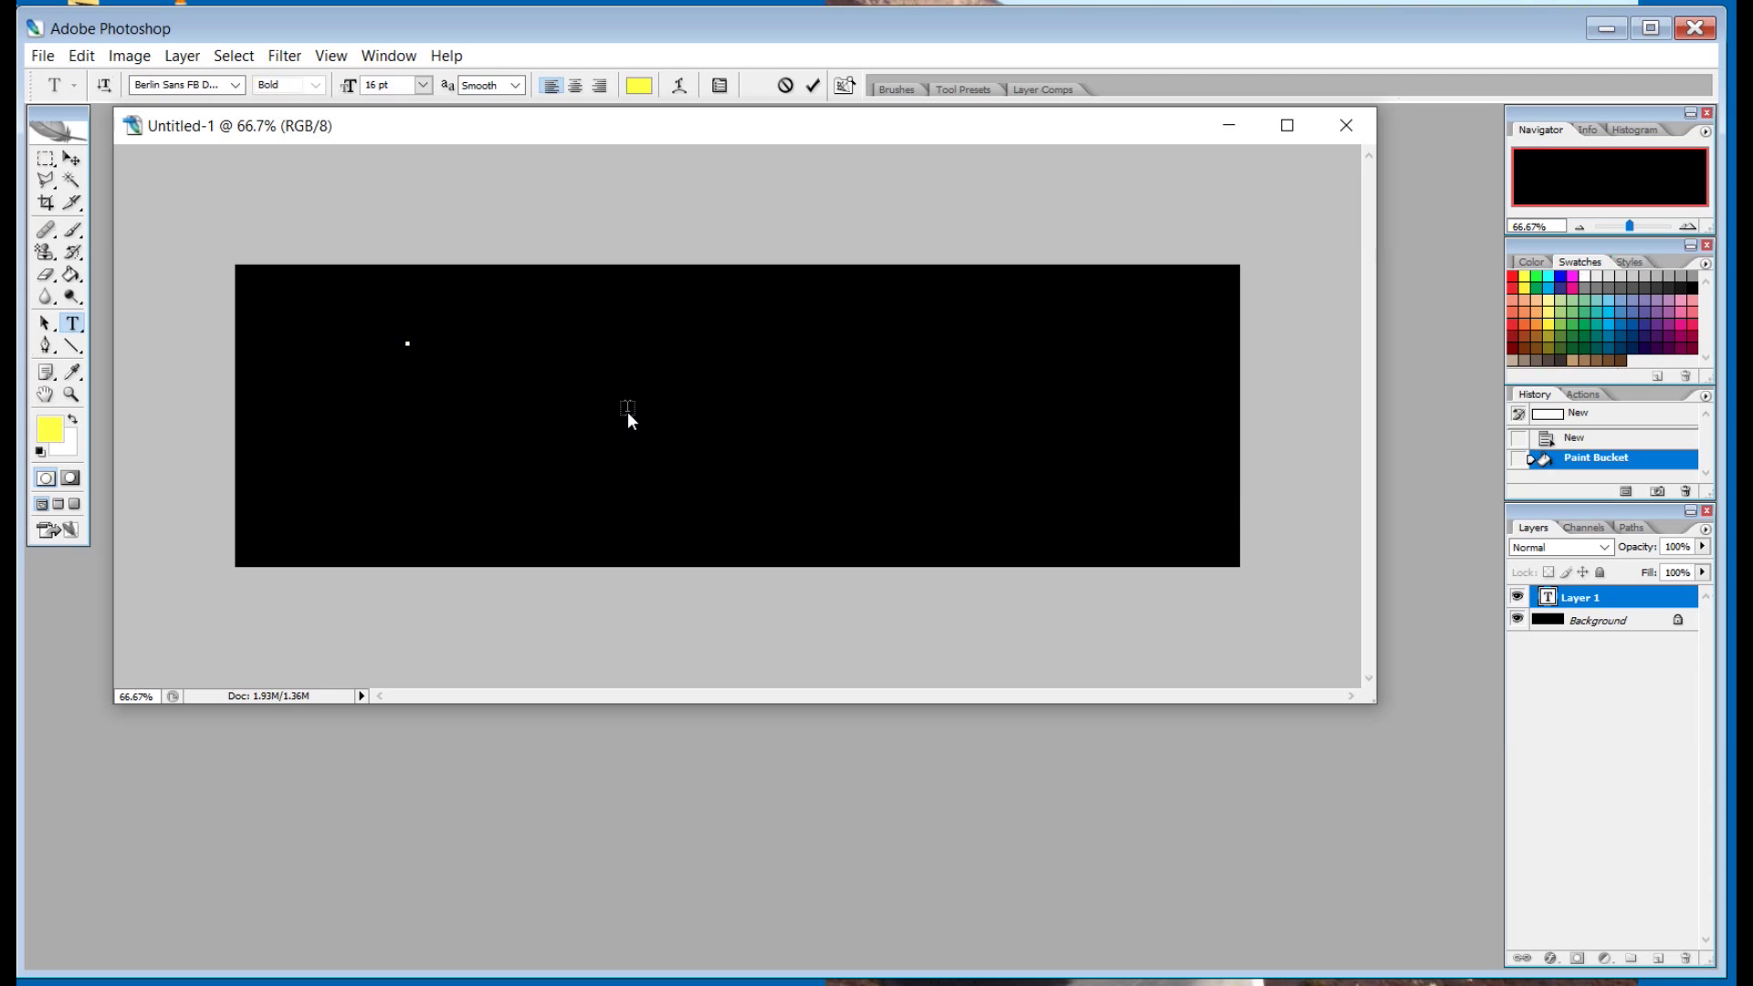
text(FREE PLAY)
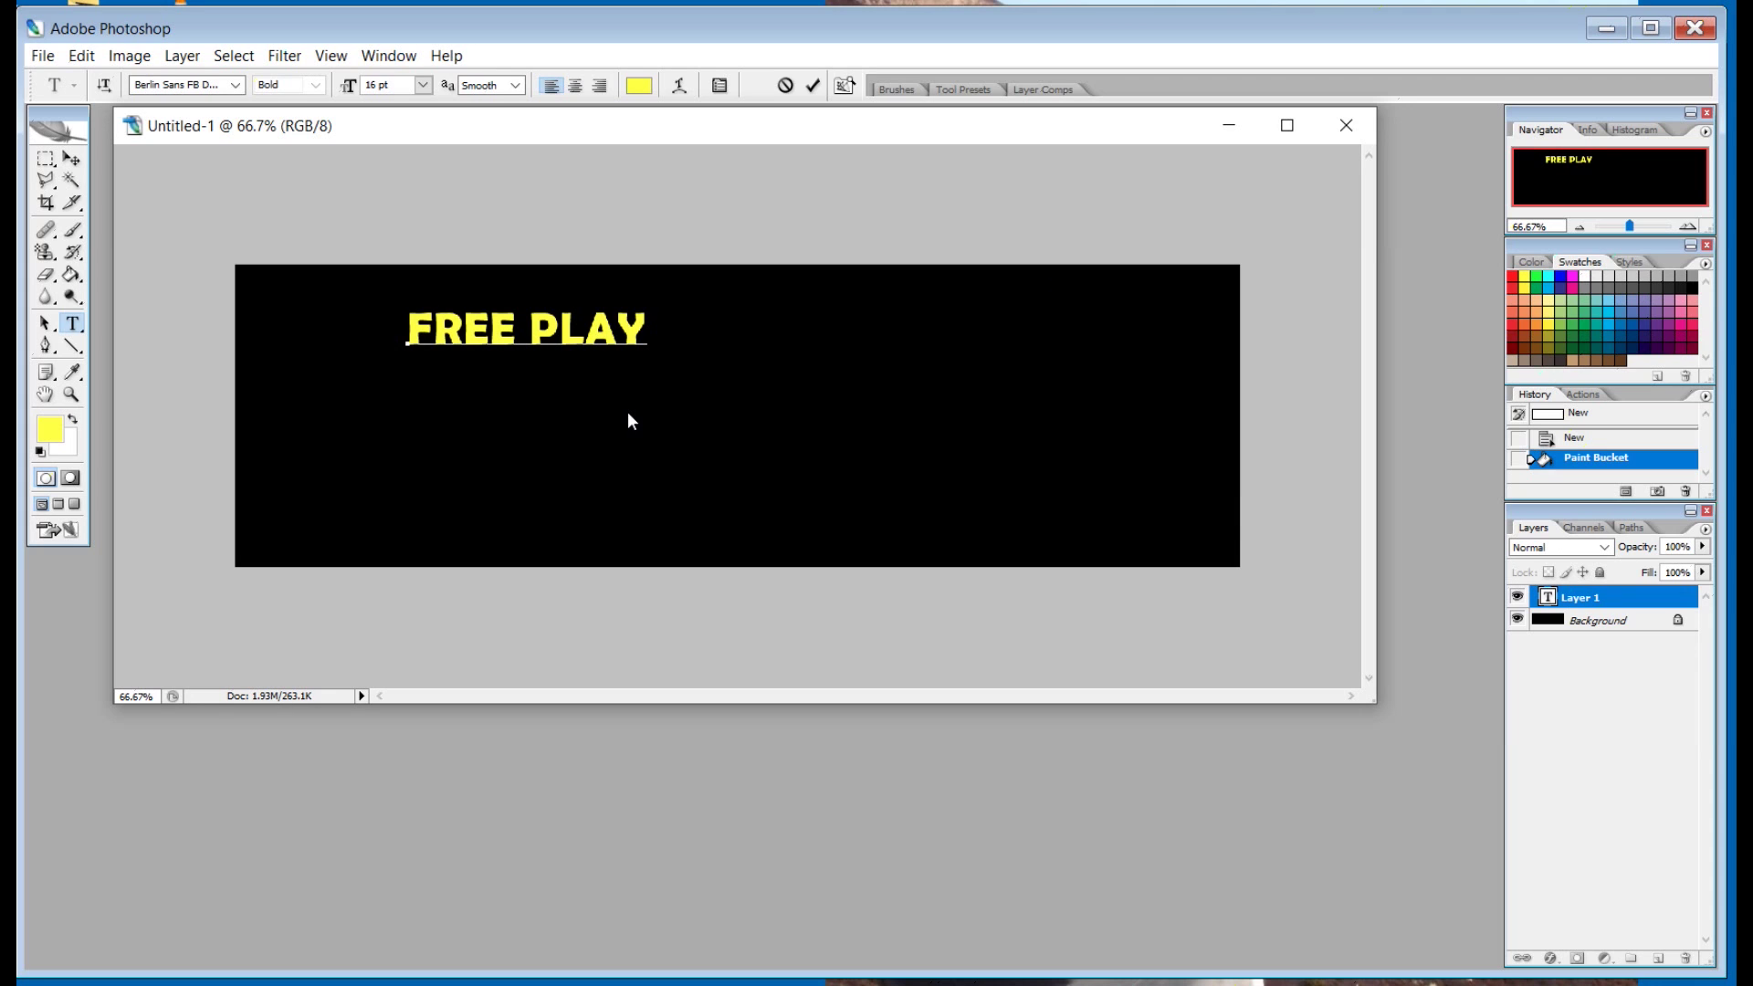
click(1612, 609)
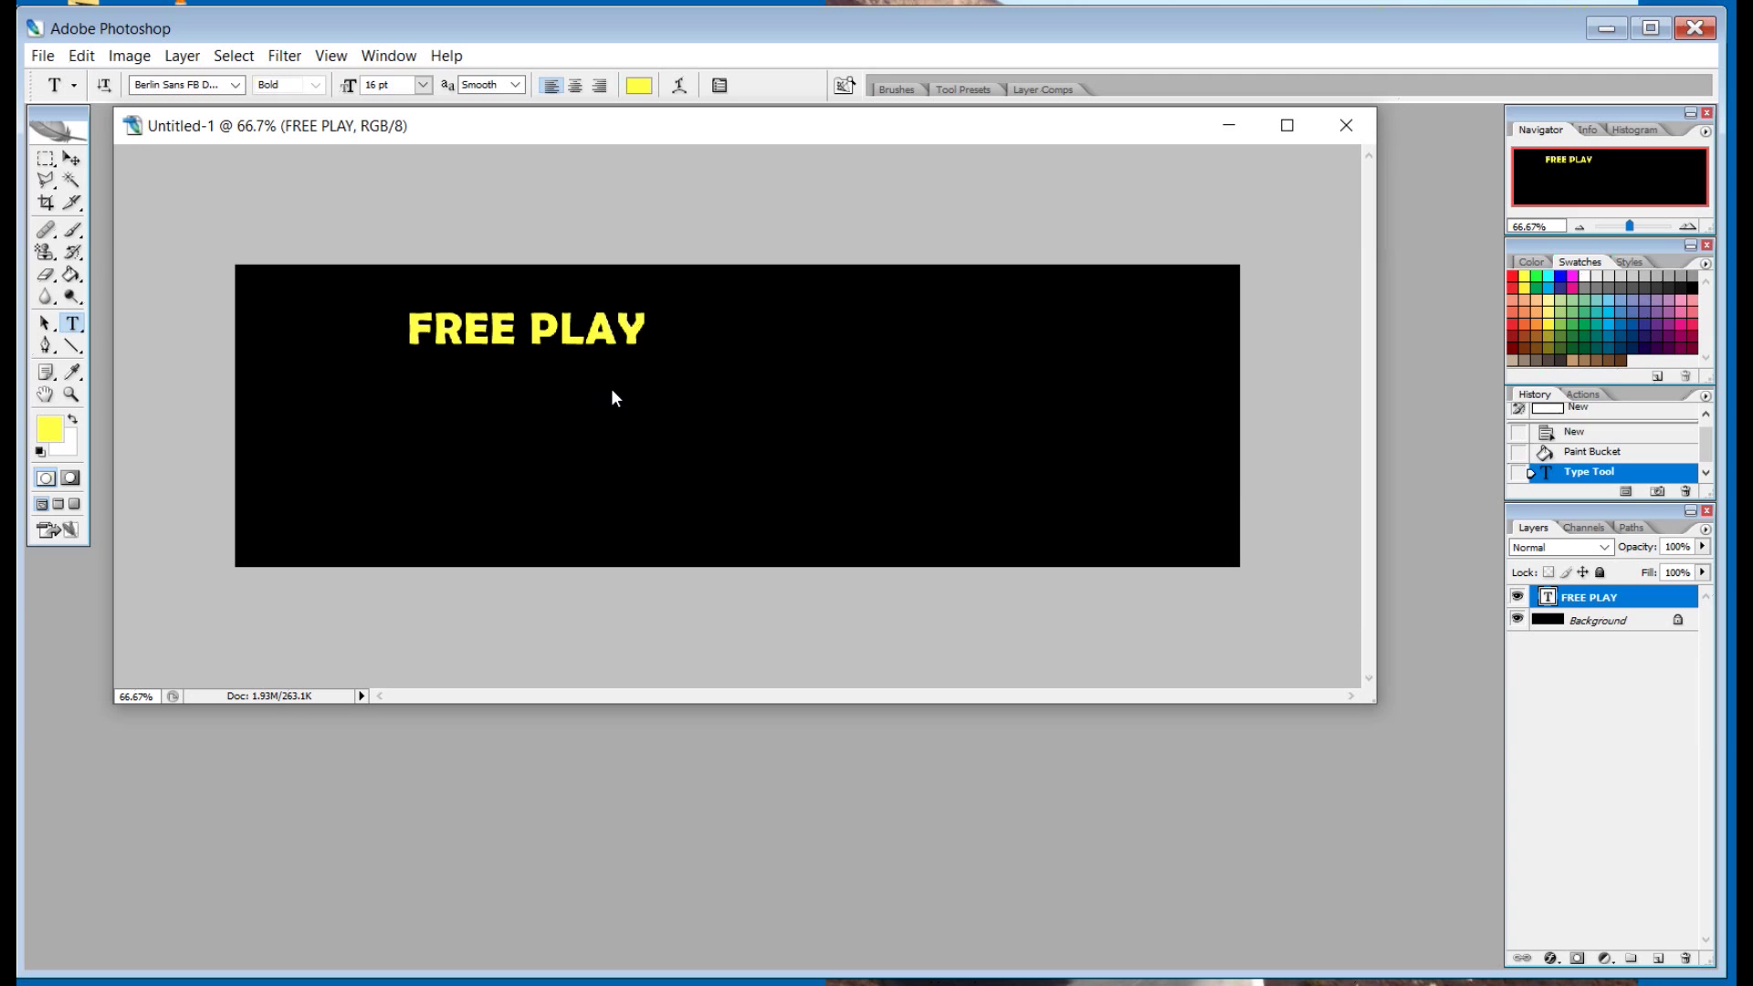
Move the FREE PLAY text toward the canvas's horizontal centre and set its font size to 36 pt
drag(568, 338, 751, 347)
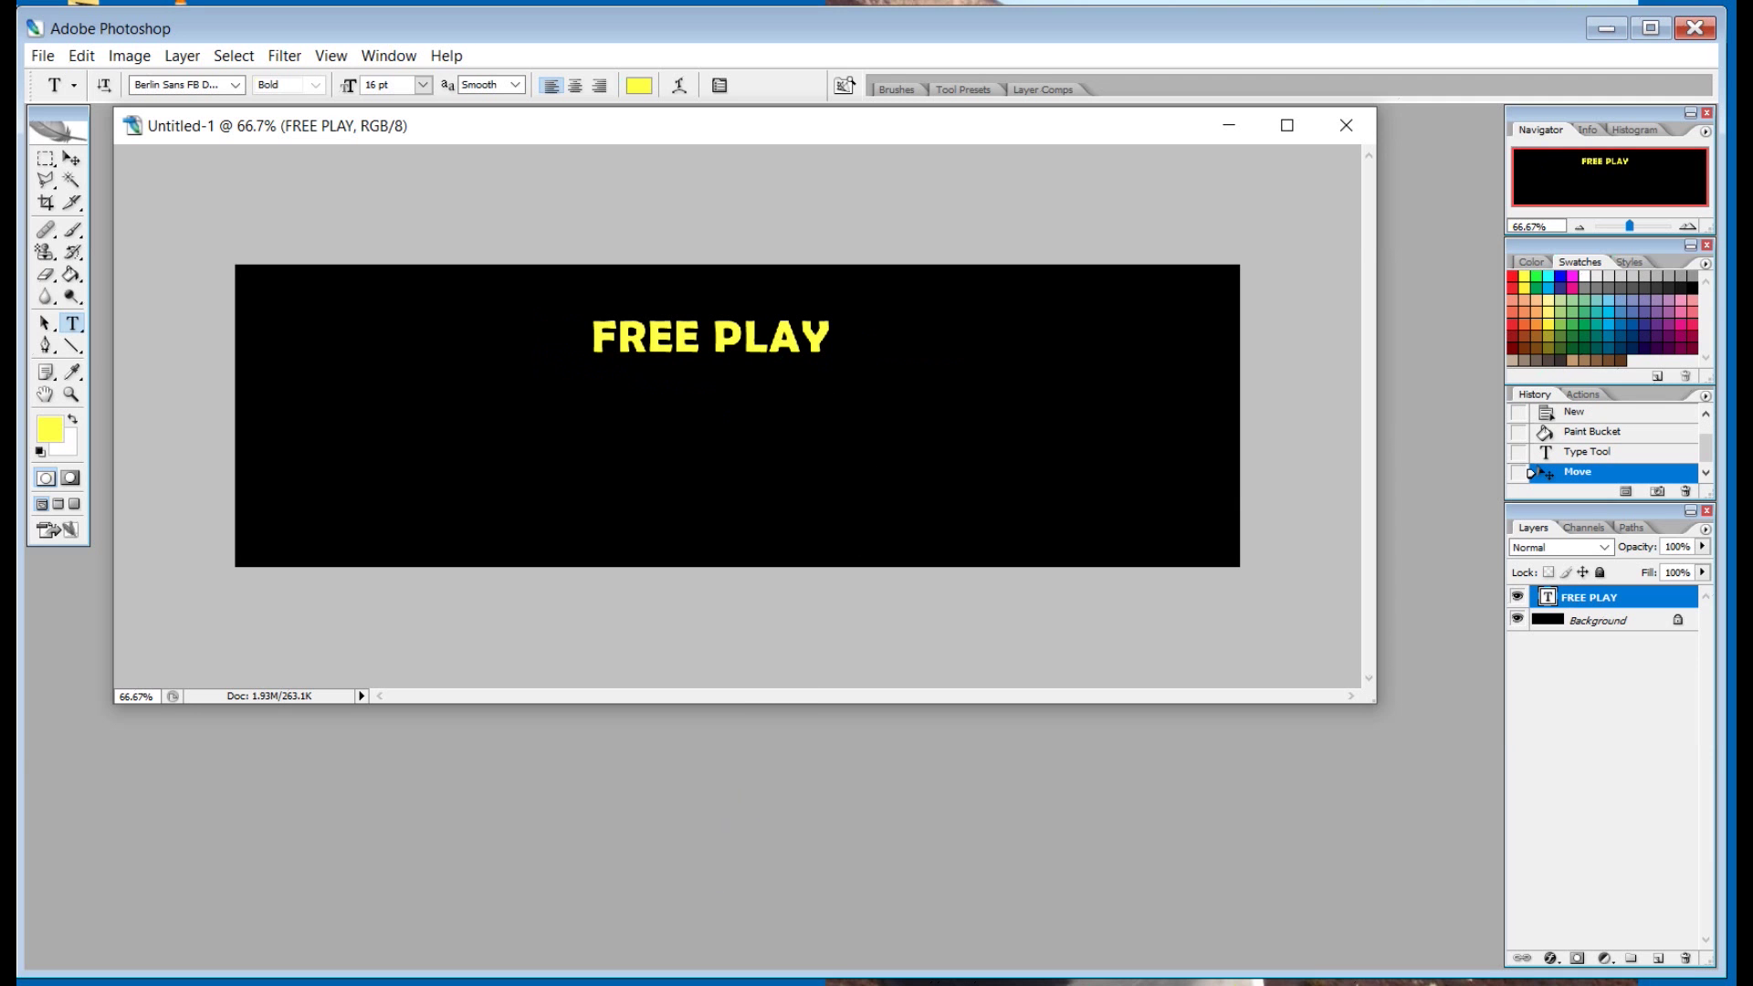
key(alt+Tab)
click(423, 85)
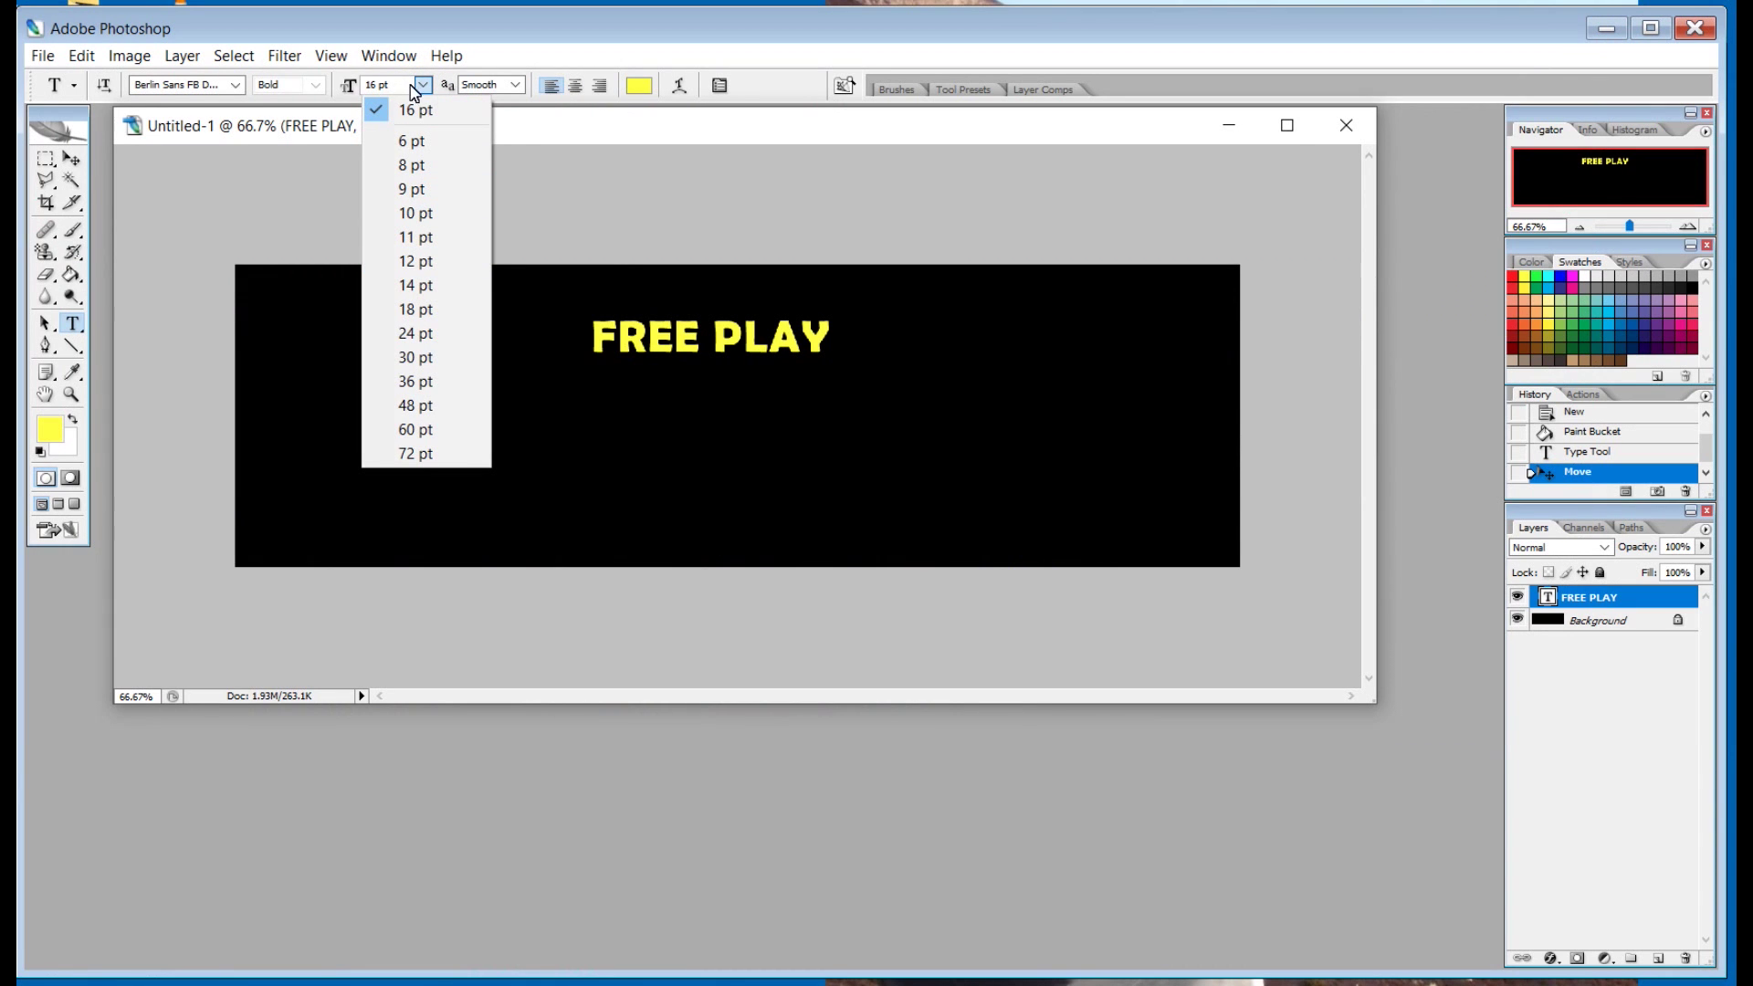
click(424, 384)
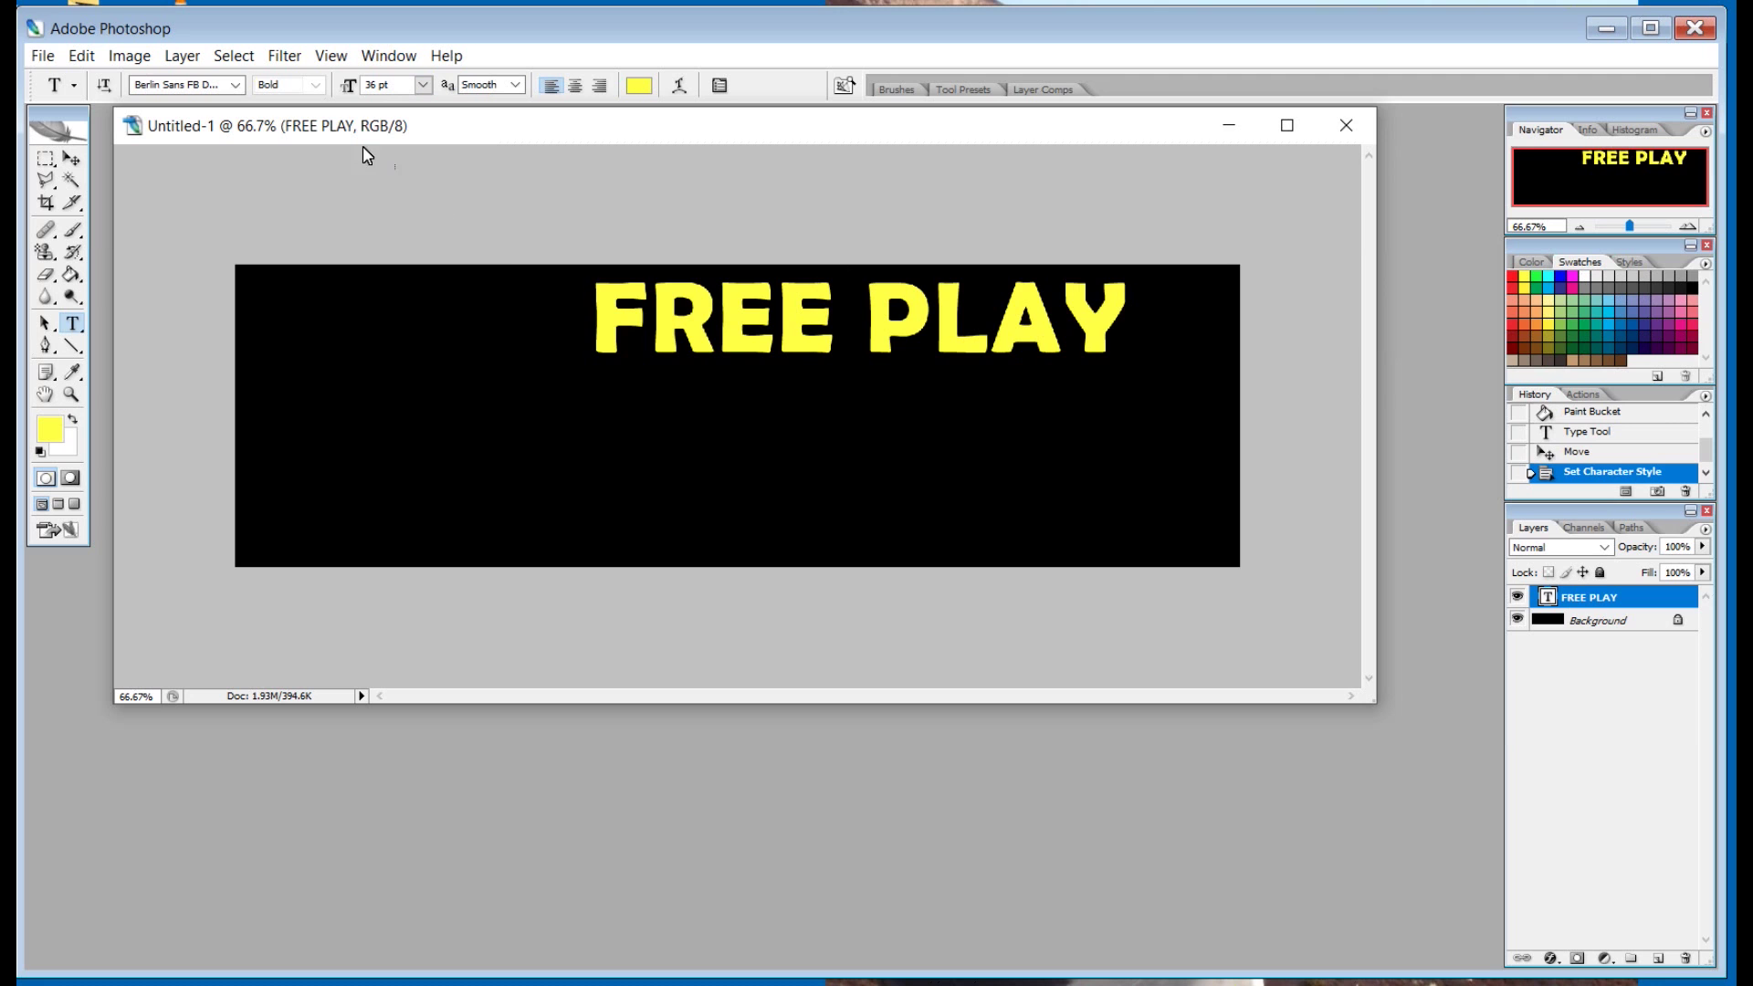
Compare lettering with the reference photos, set the FREE PLAY text's font to Arial and centre it near the canvas's upper edge
click(237, 85)
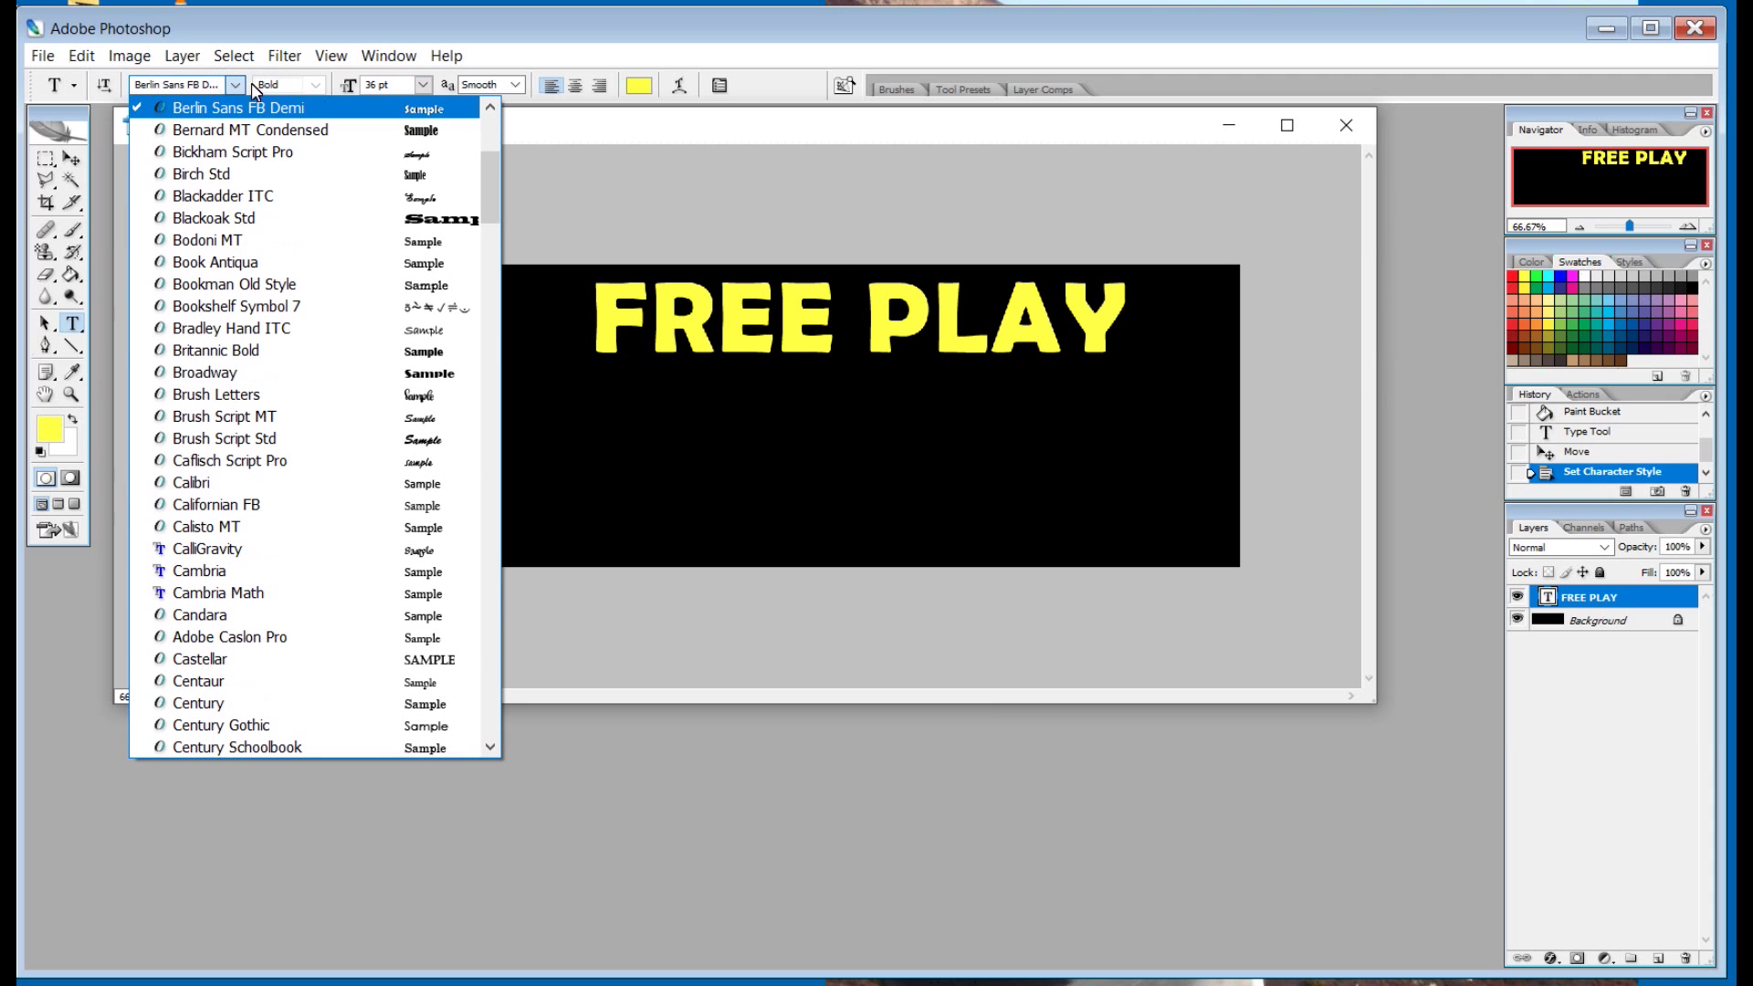
drag(493, 203, 494, 149)
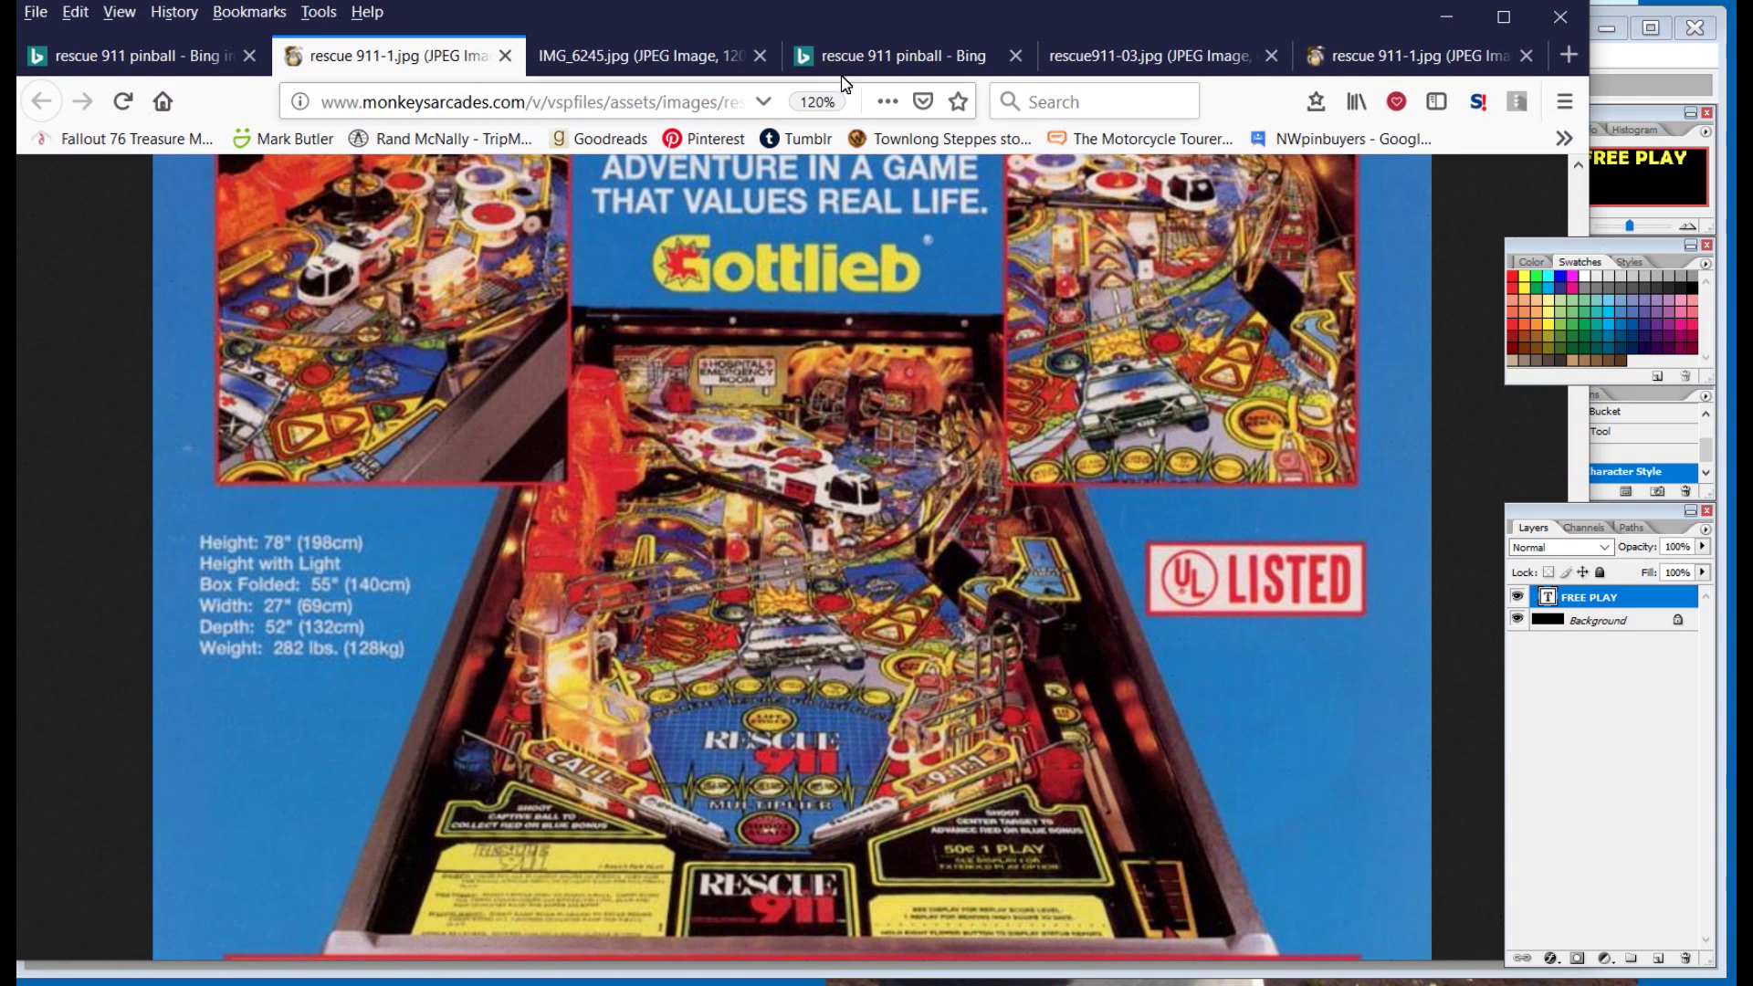
click(868, 57)
click(1133, 57)
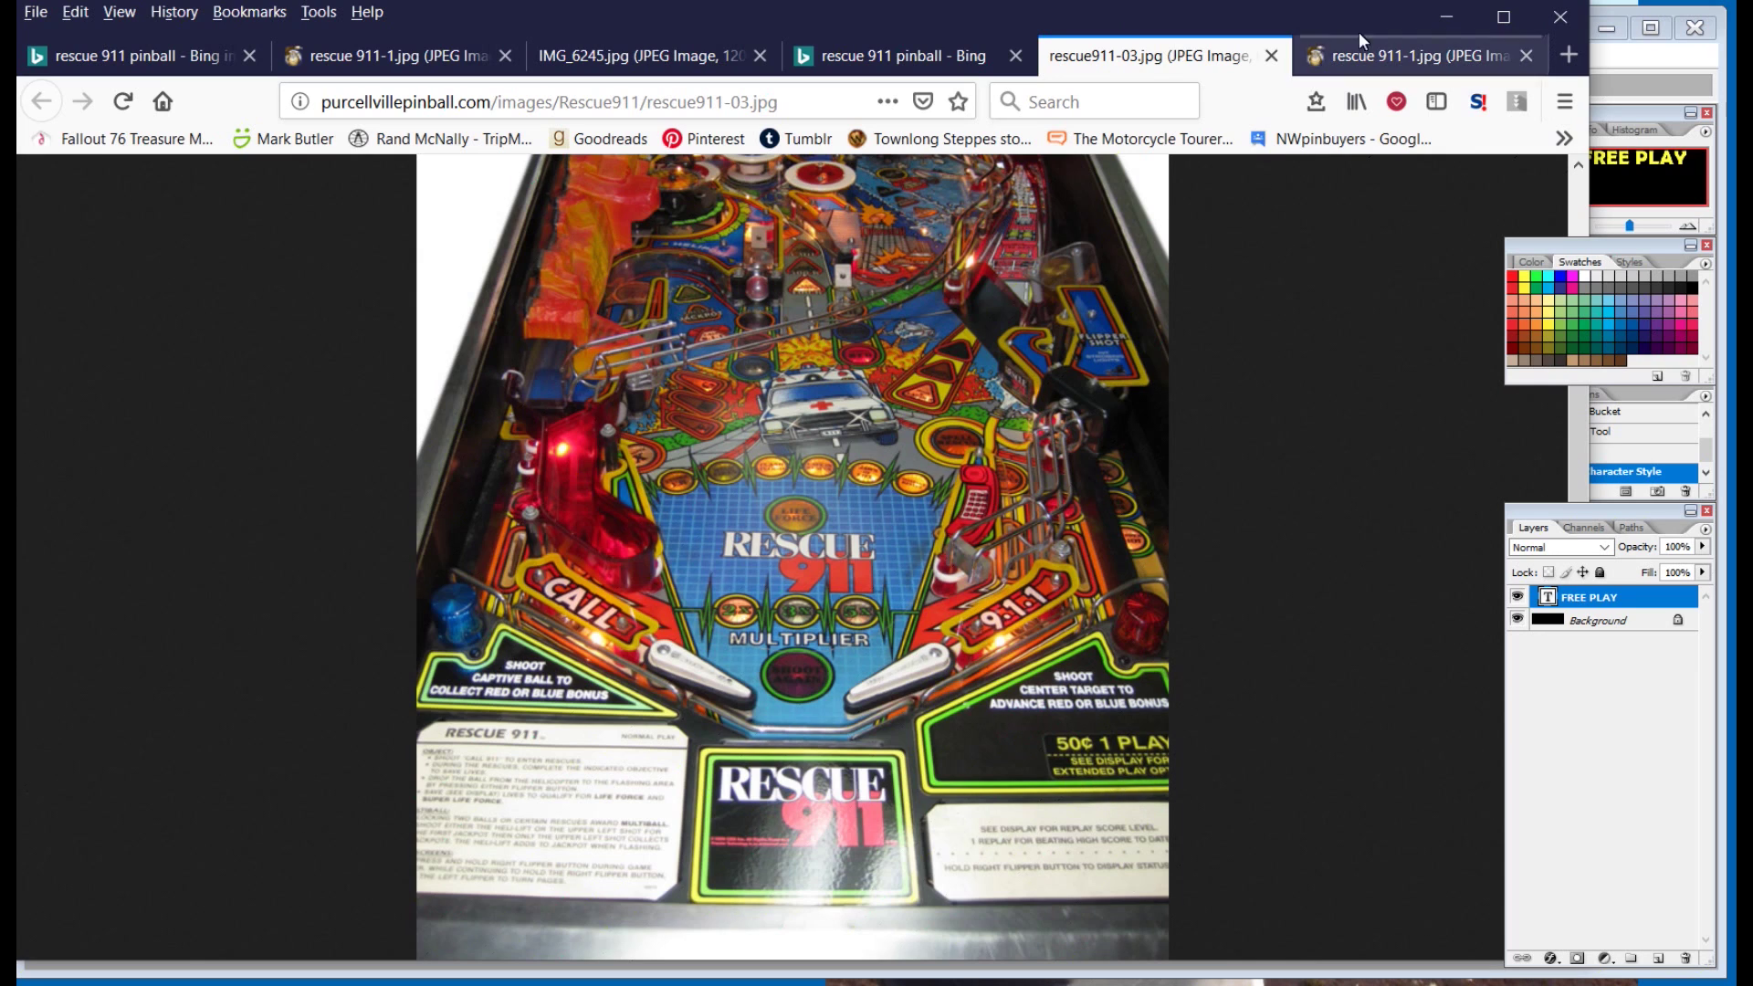
click(1447, 18)
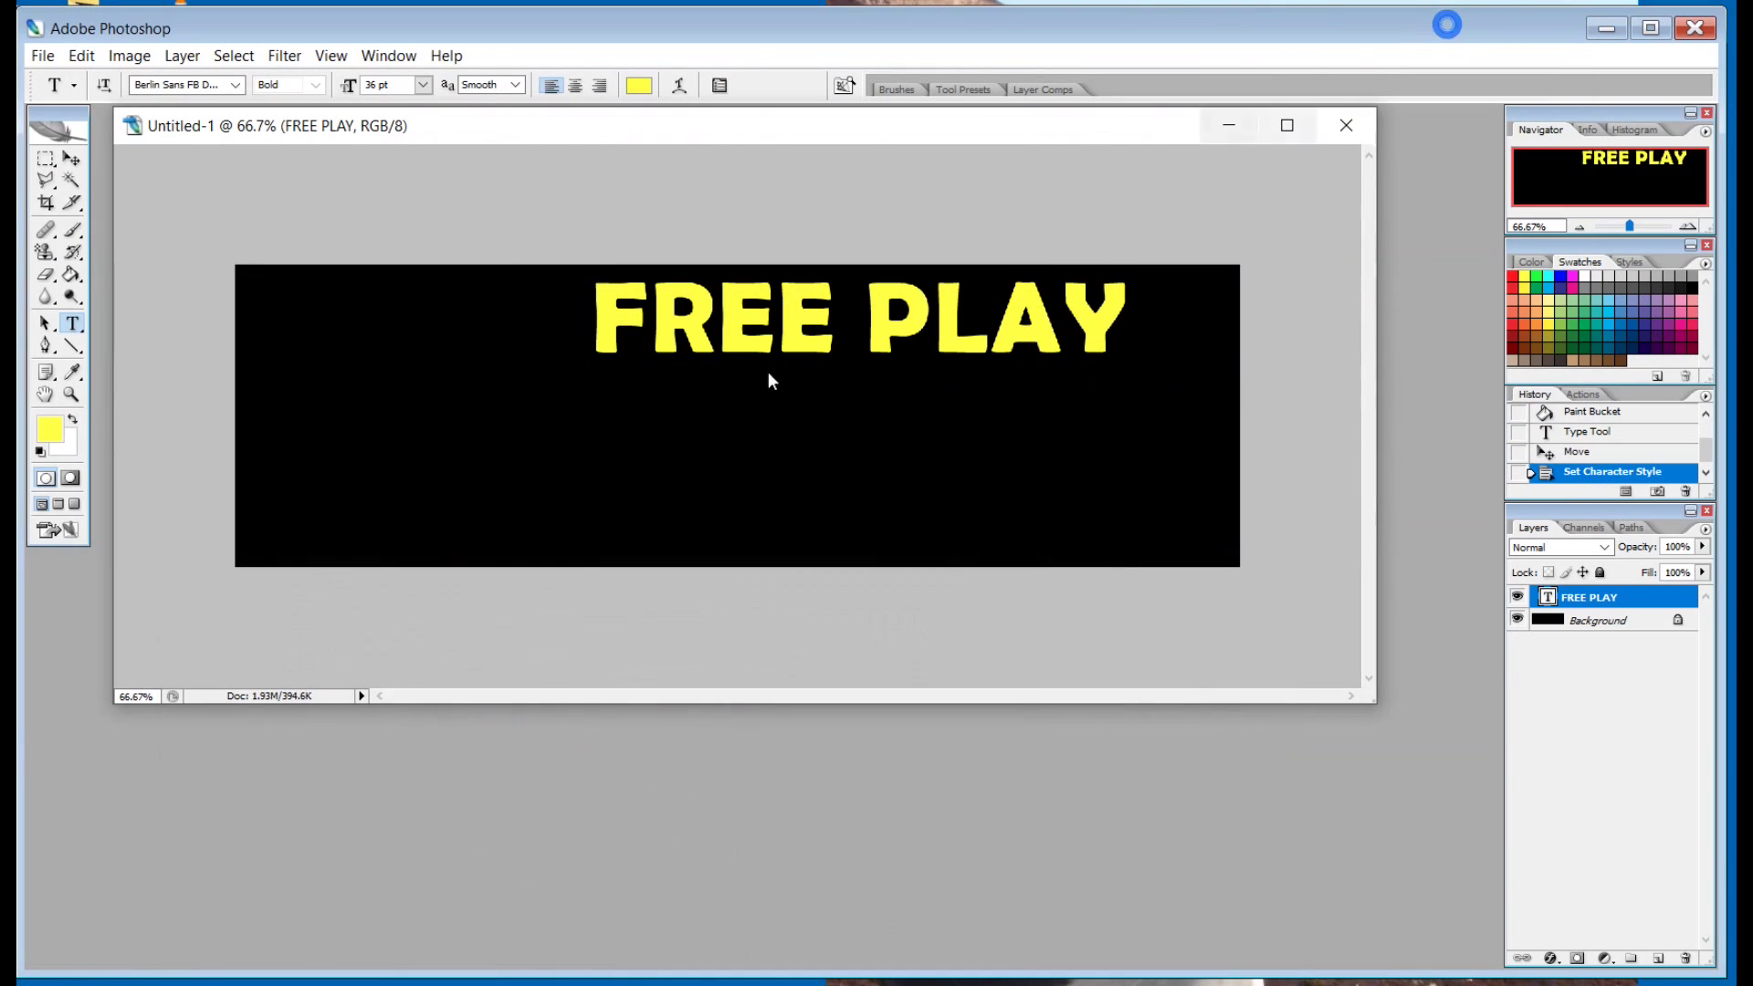
click(237, 85)
drag(491, 210, 495, 126)
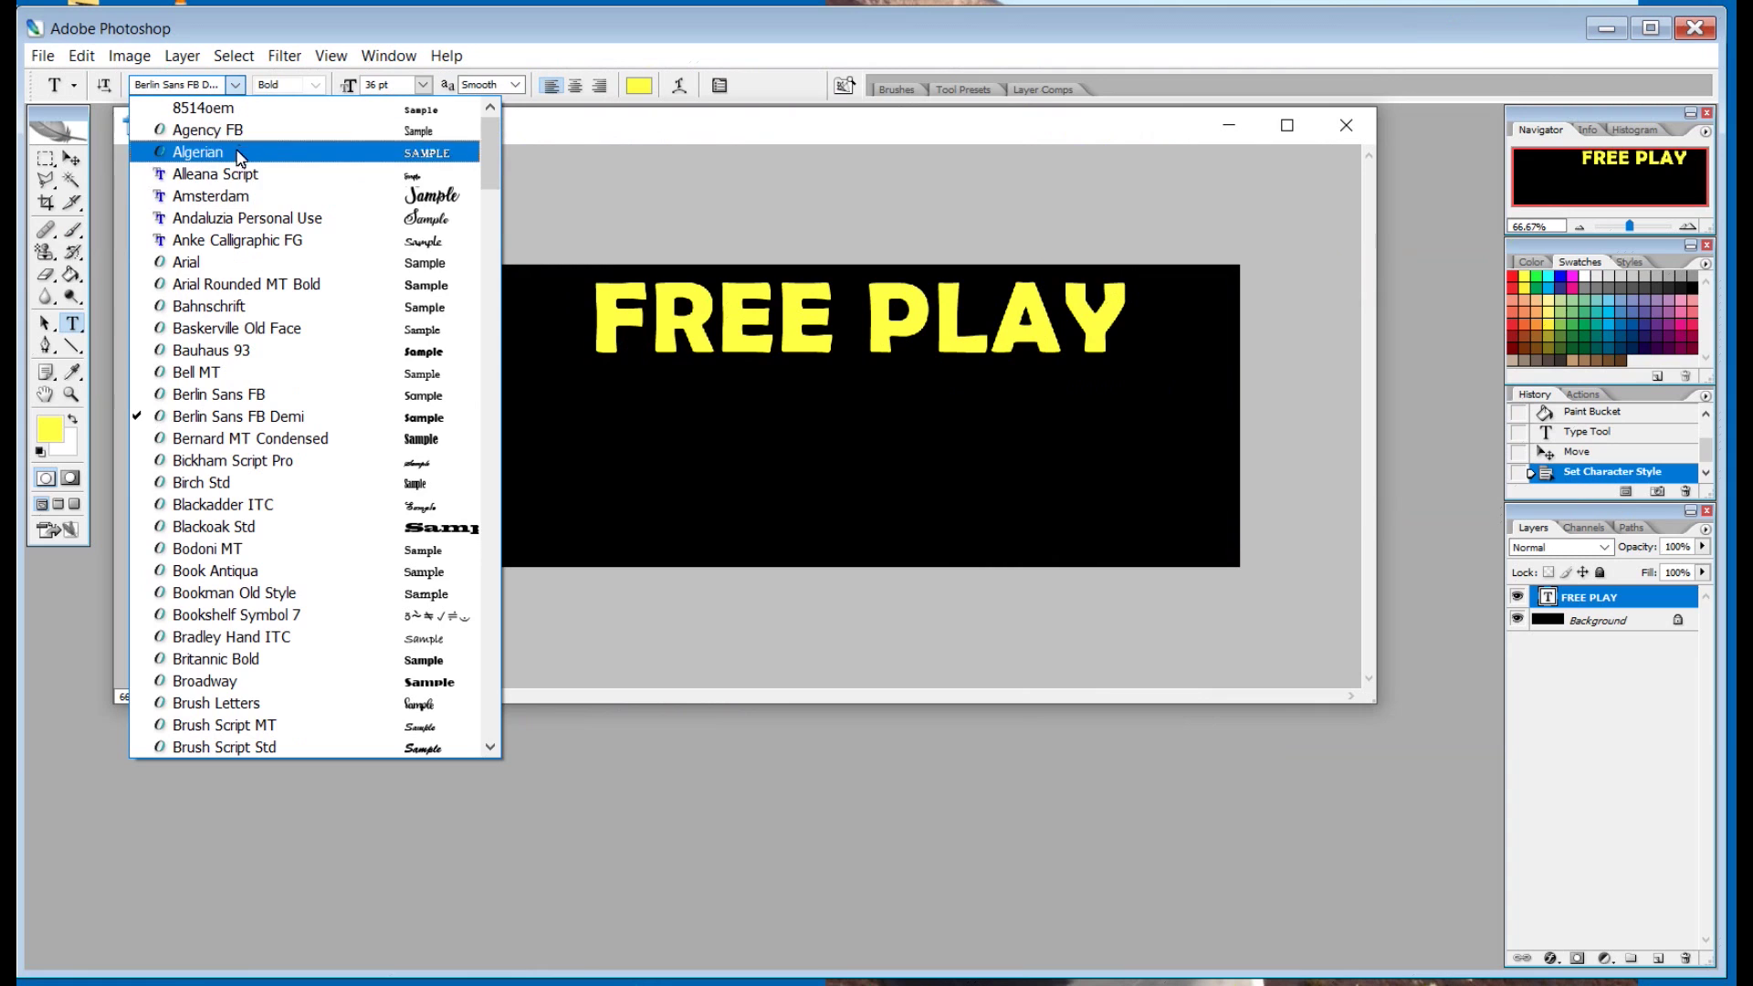
click(209, 263)
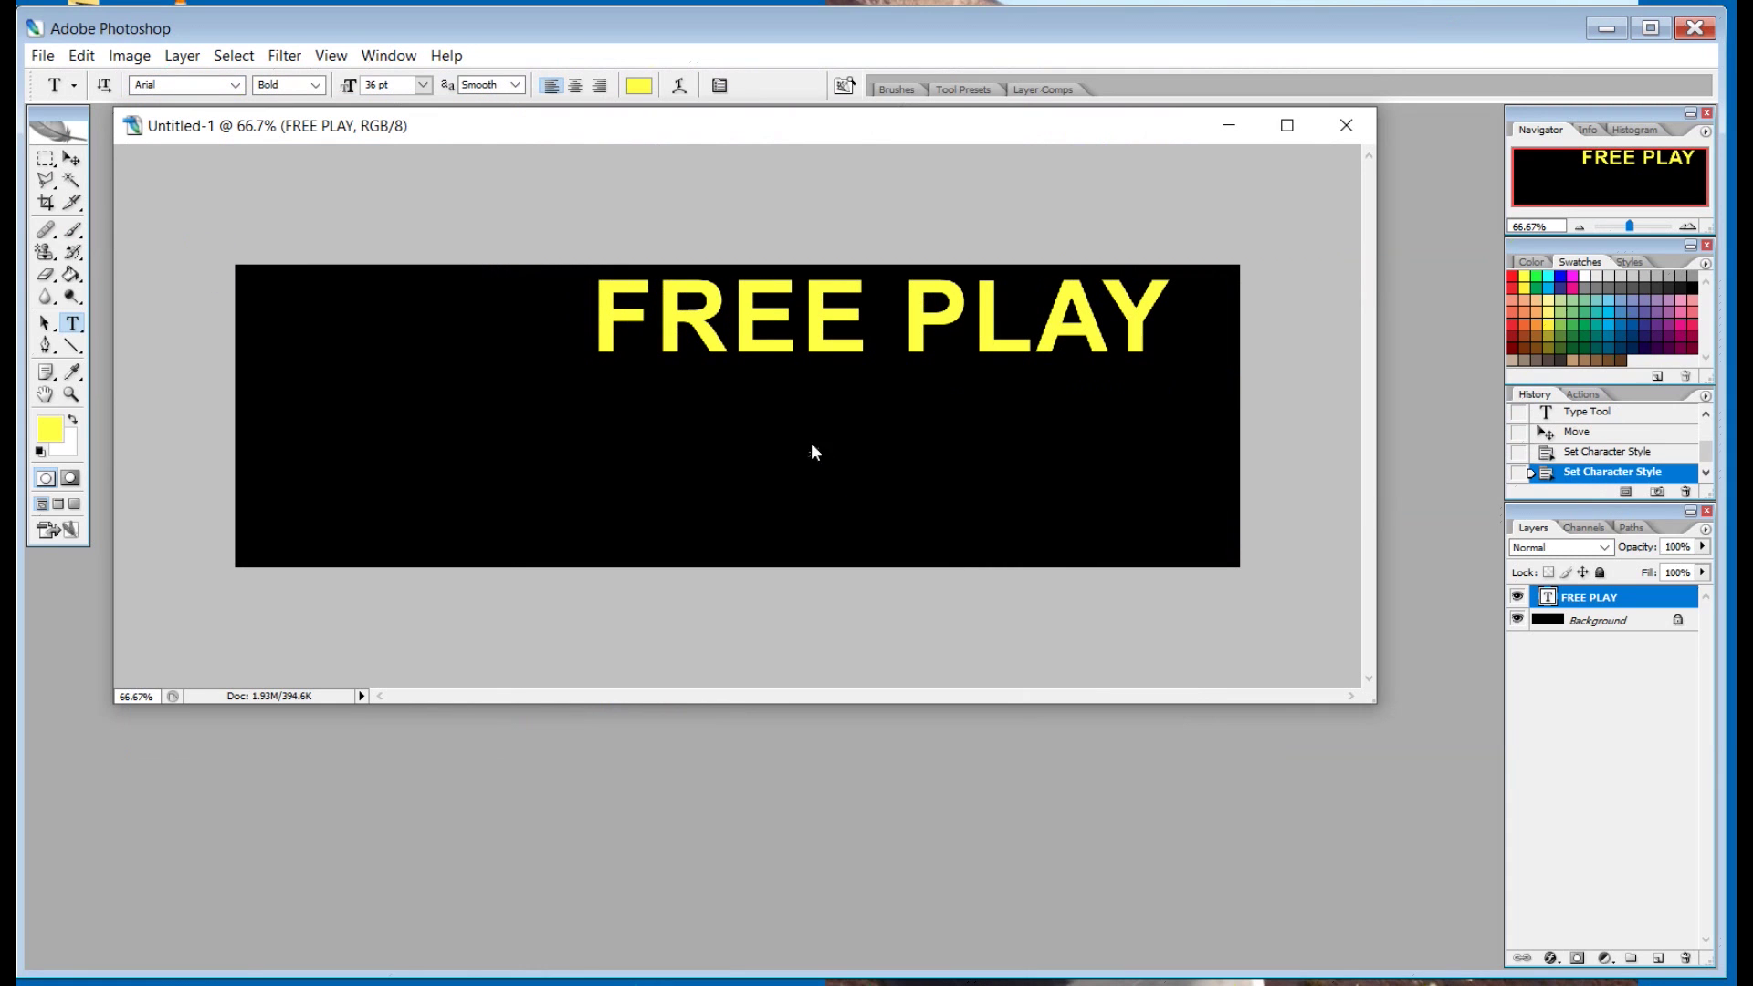
drag(769, 348, 615, 353)
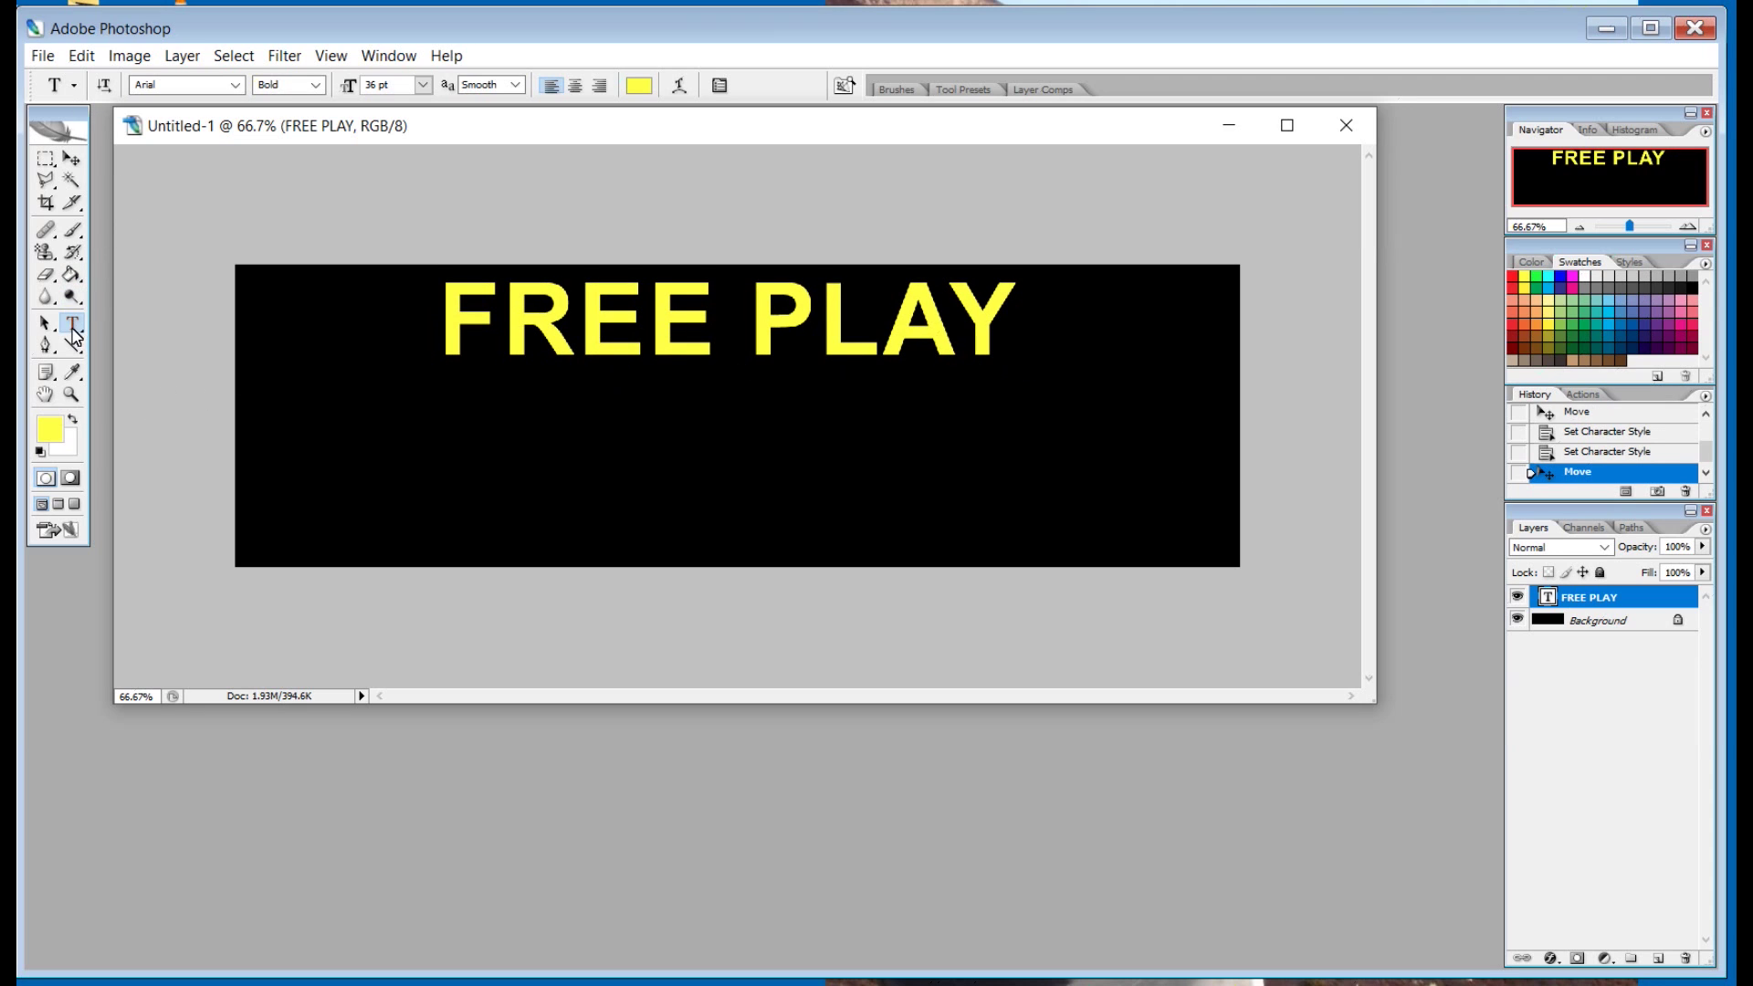
Add a new yellow text layer reading "NO MONEY REQUIRED TO PLAY" below the FREE PLAY text
click(504, 409)
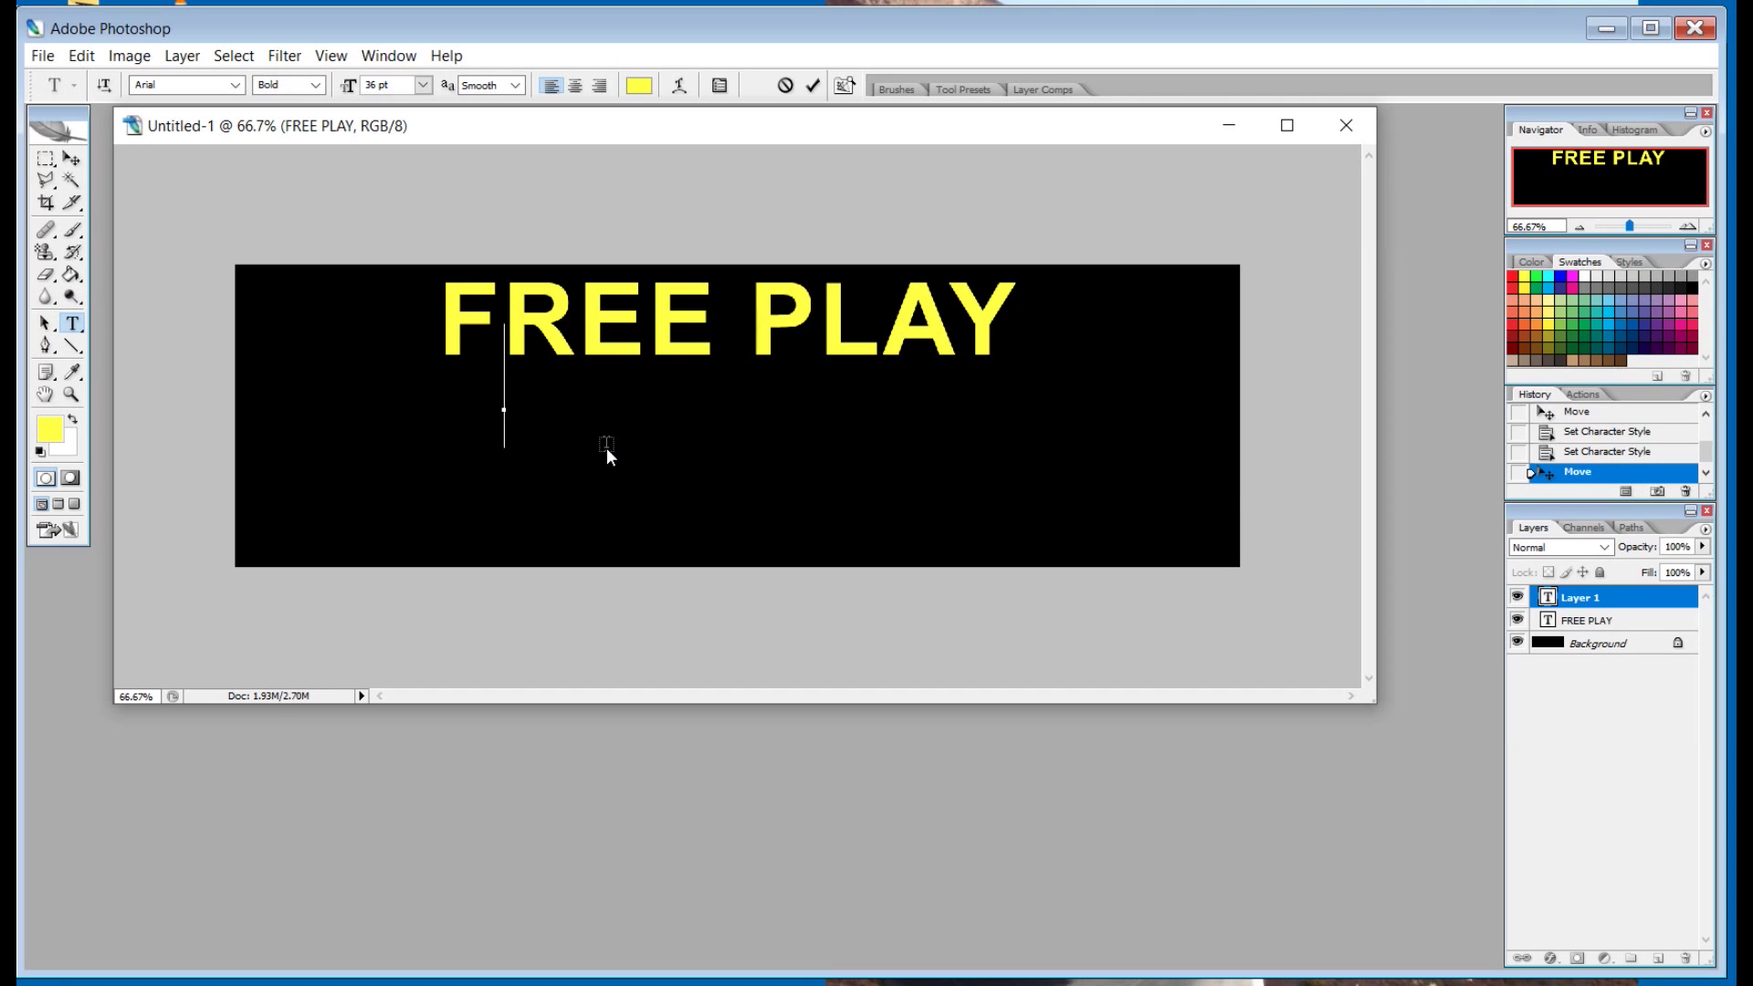
text(NO MO)
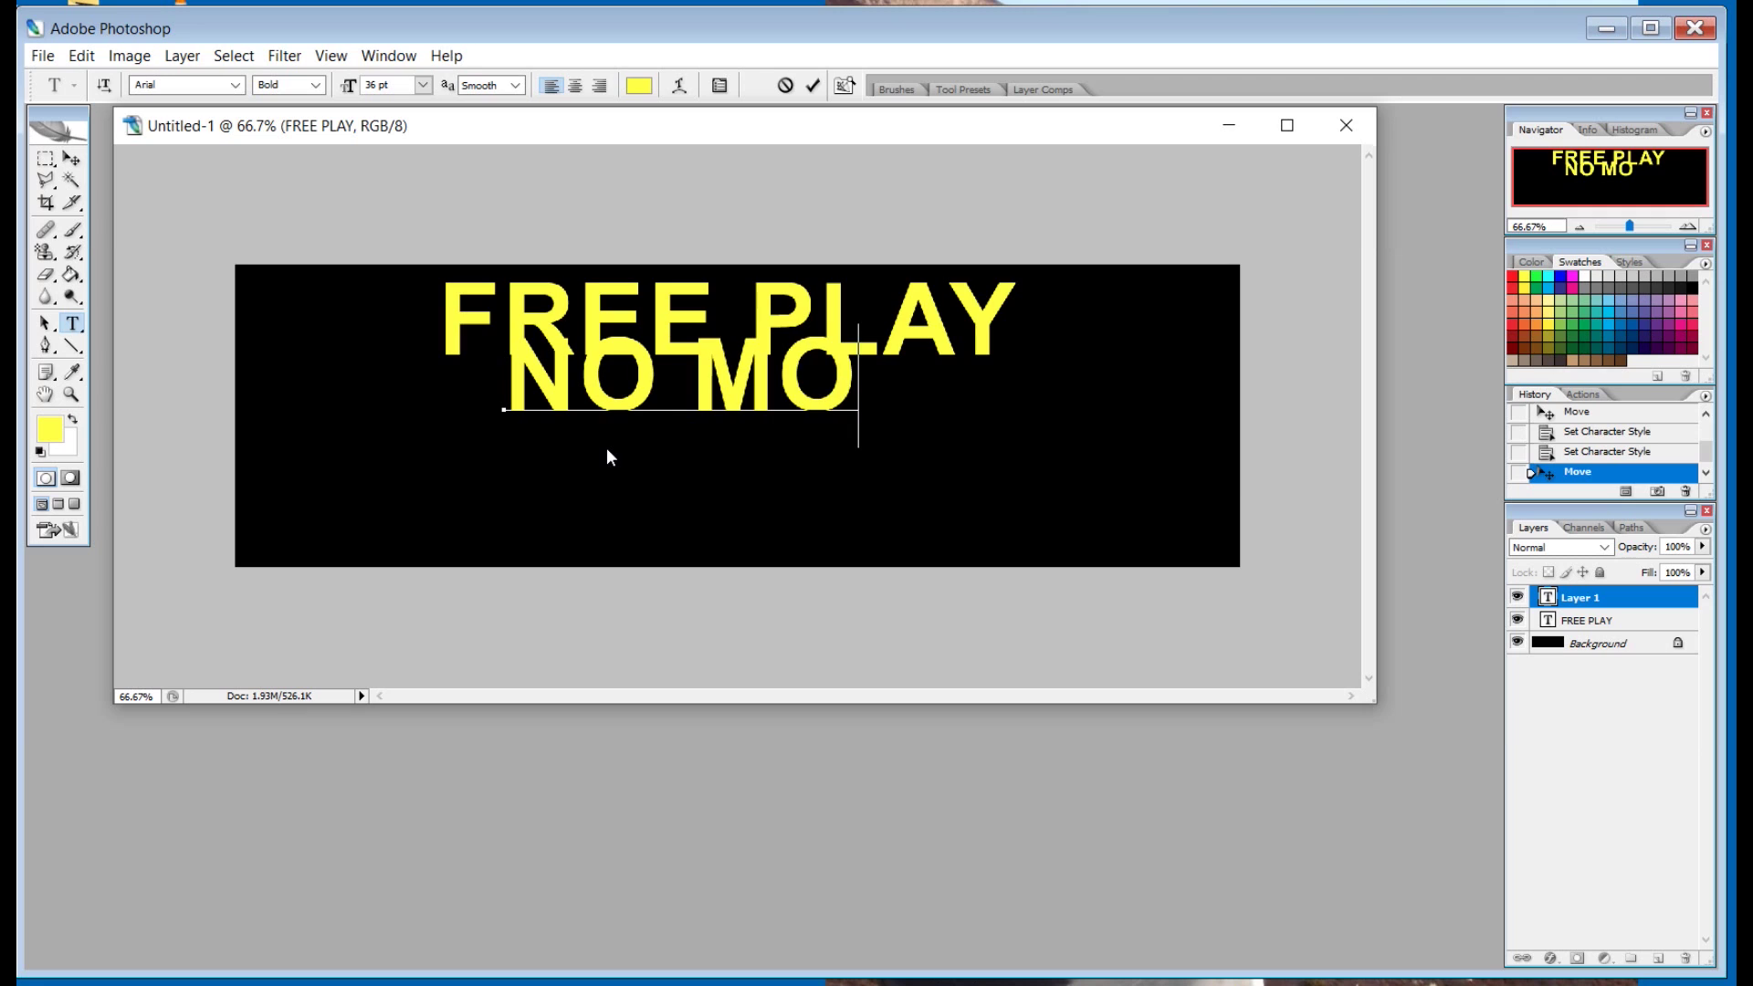
text(NEY RE)
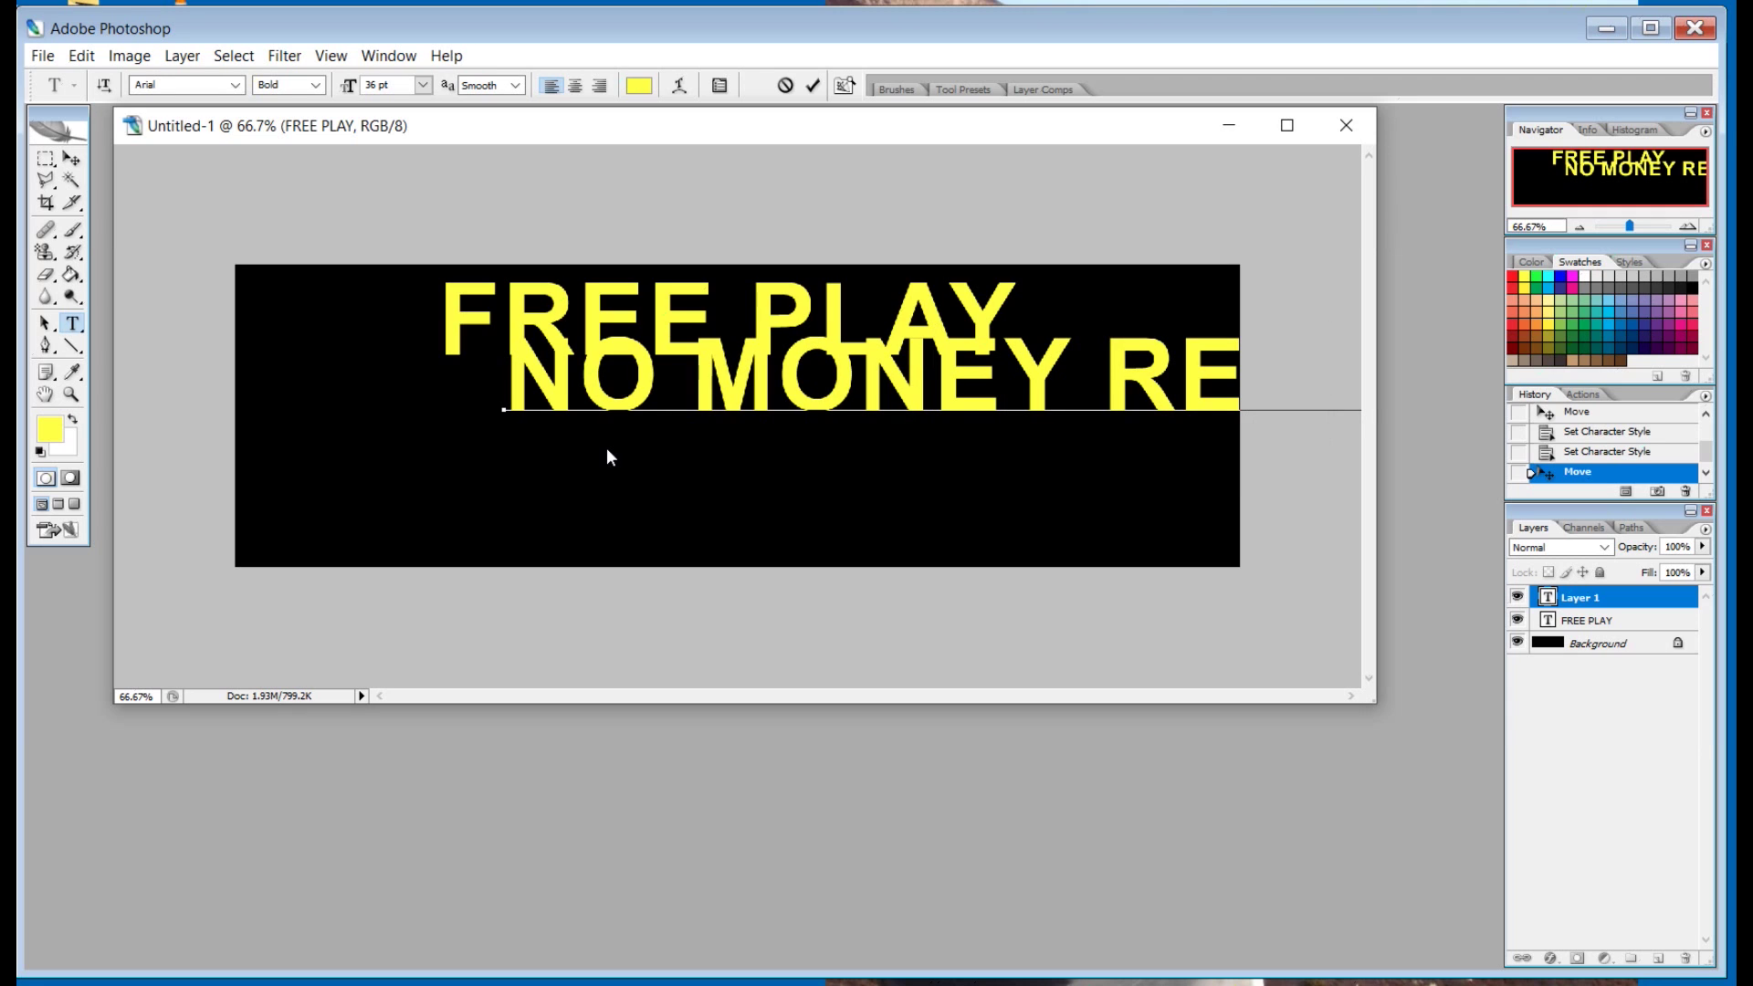
click(1595, 596)
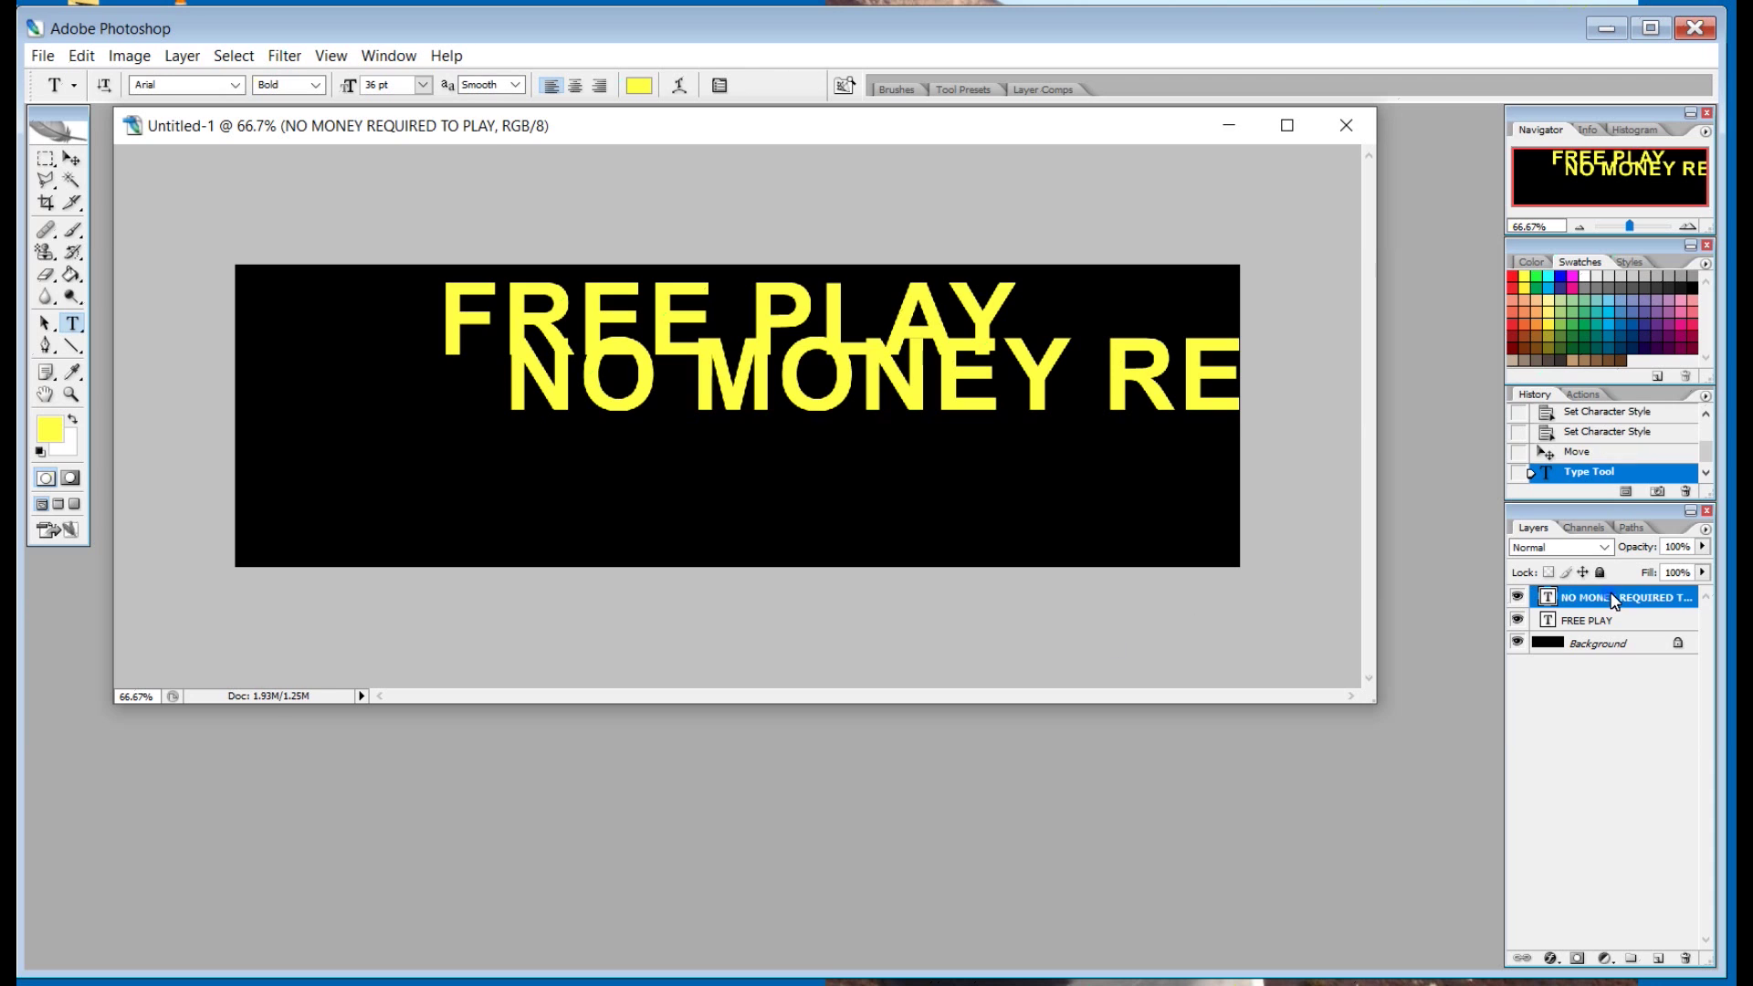
Set the NO MONEY REQUIRED TO PLAY text to 18 pt and centre it directly beneath FREE PLAY
drag(725, 407, 484, 444)
click(422, 87)
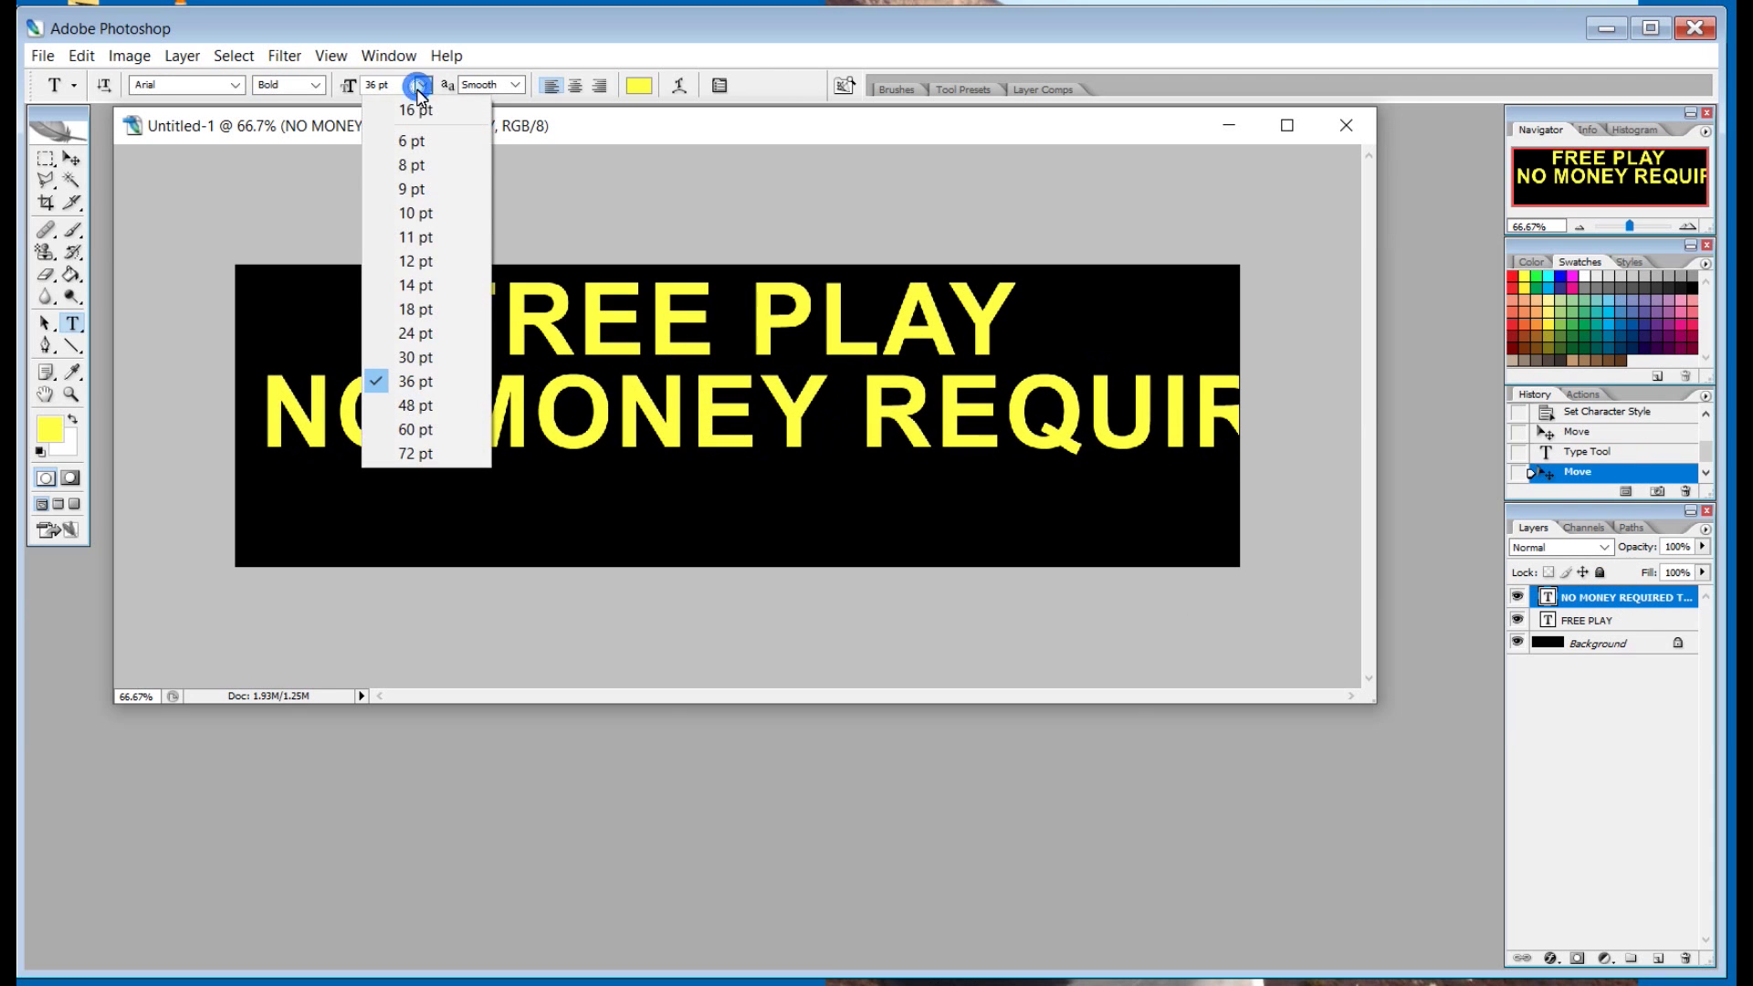
click(426, 313)
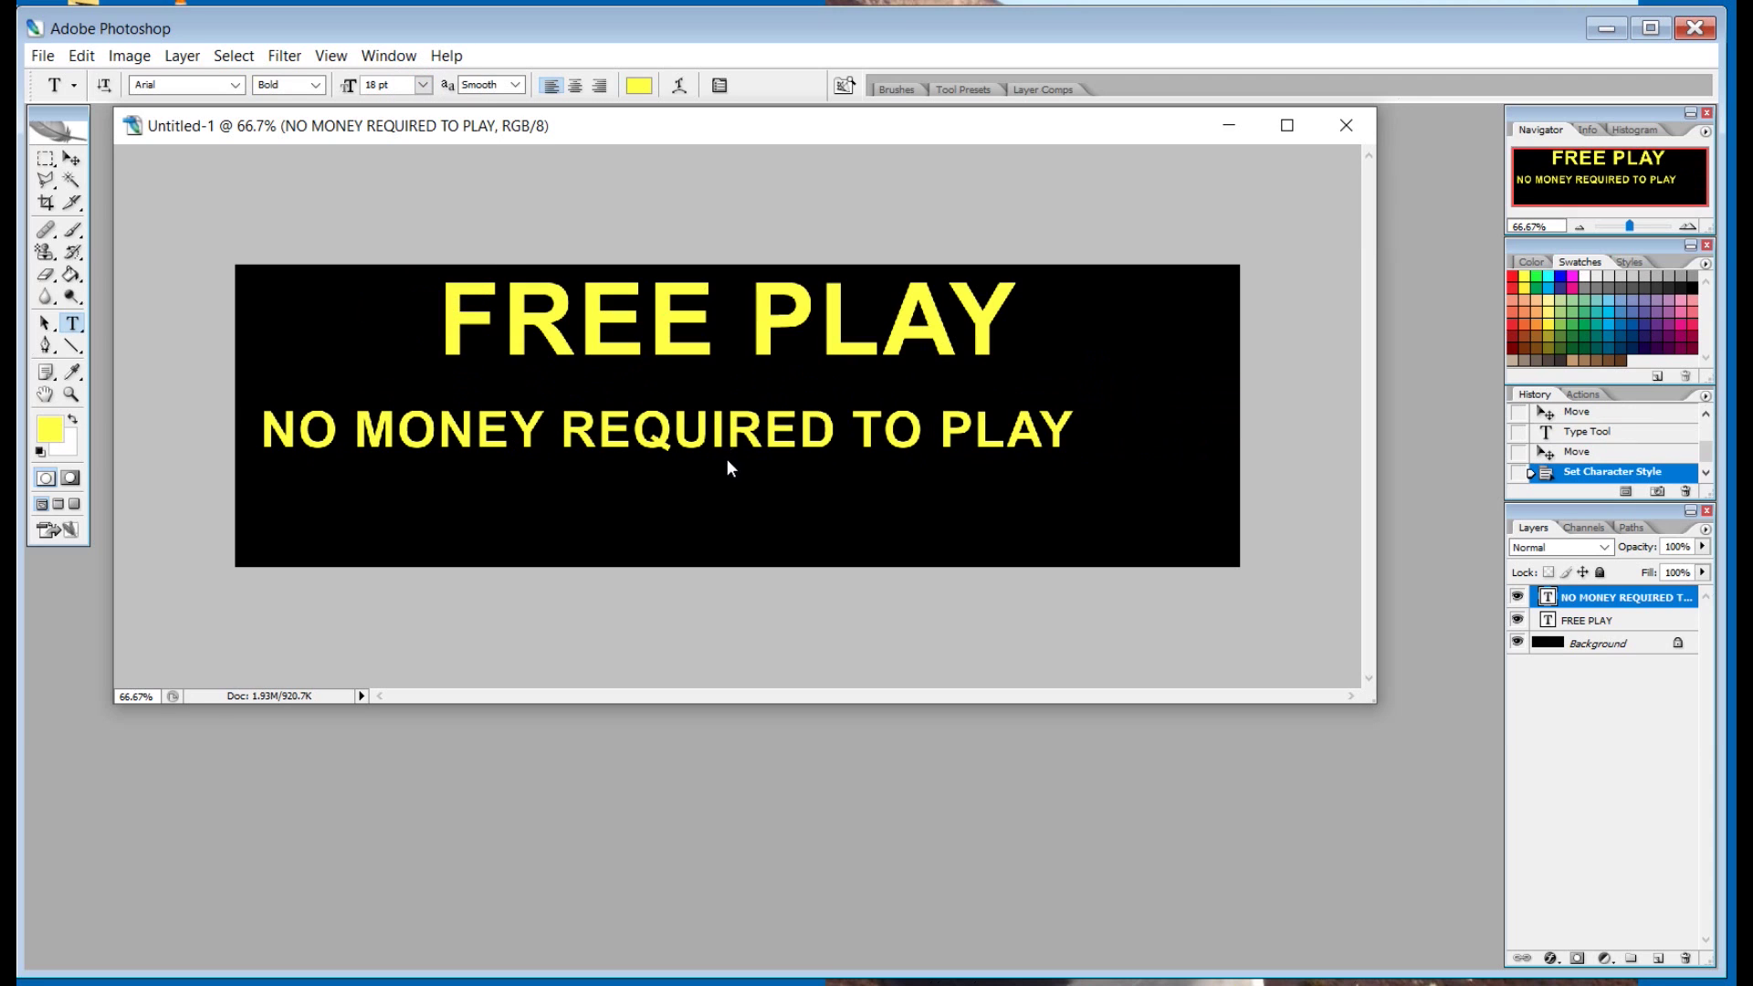
drag(718, 445, 770, 402)
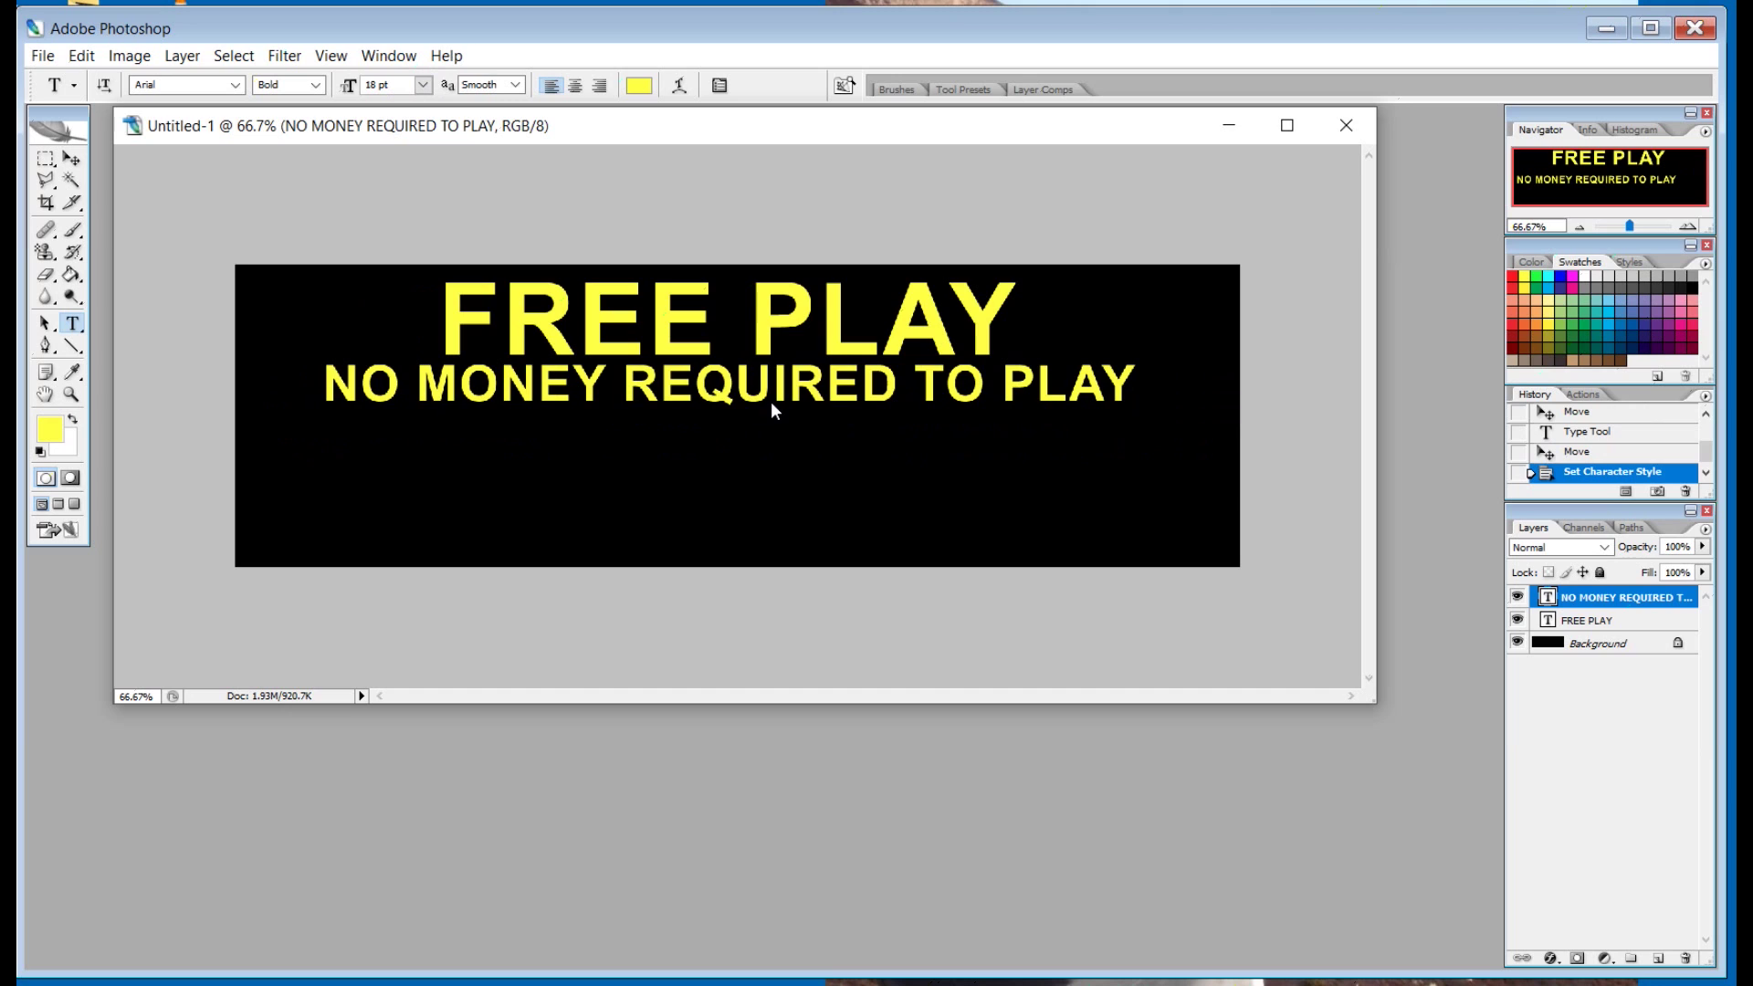
drag(771, 402, 771, 402)
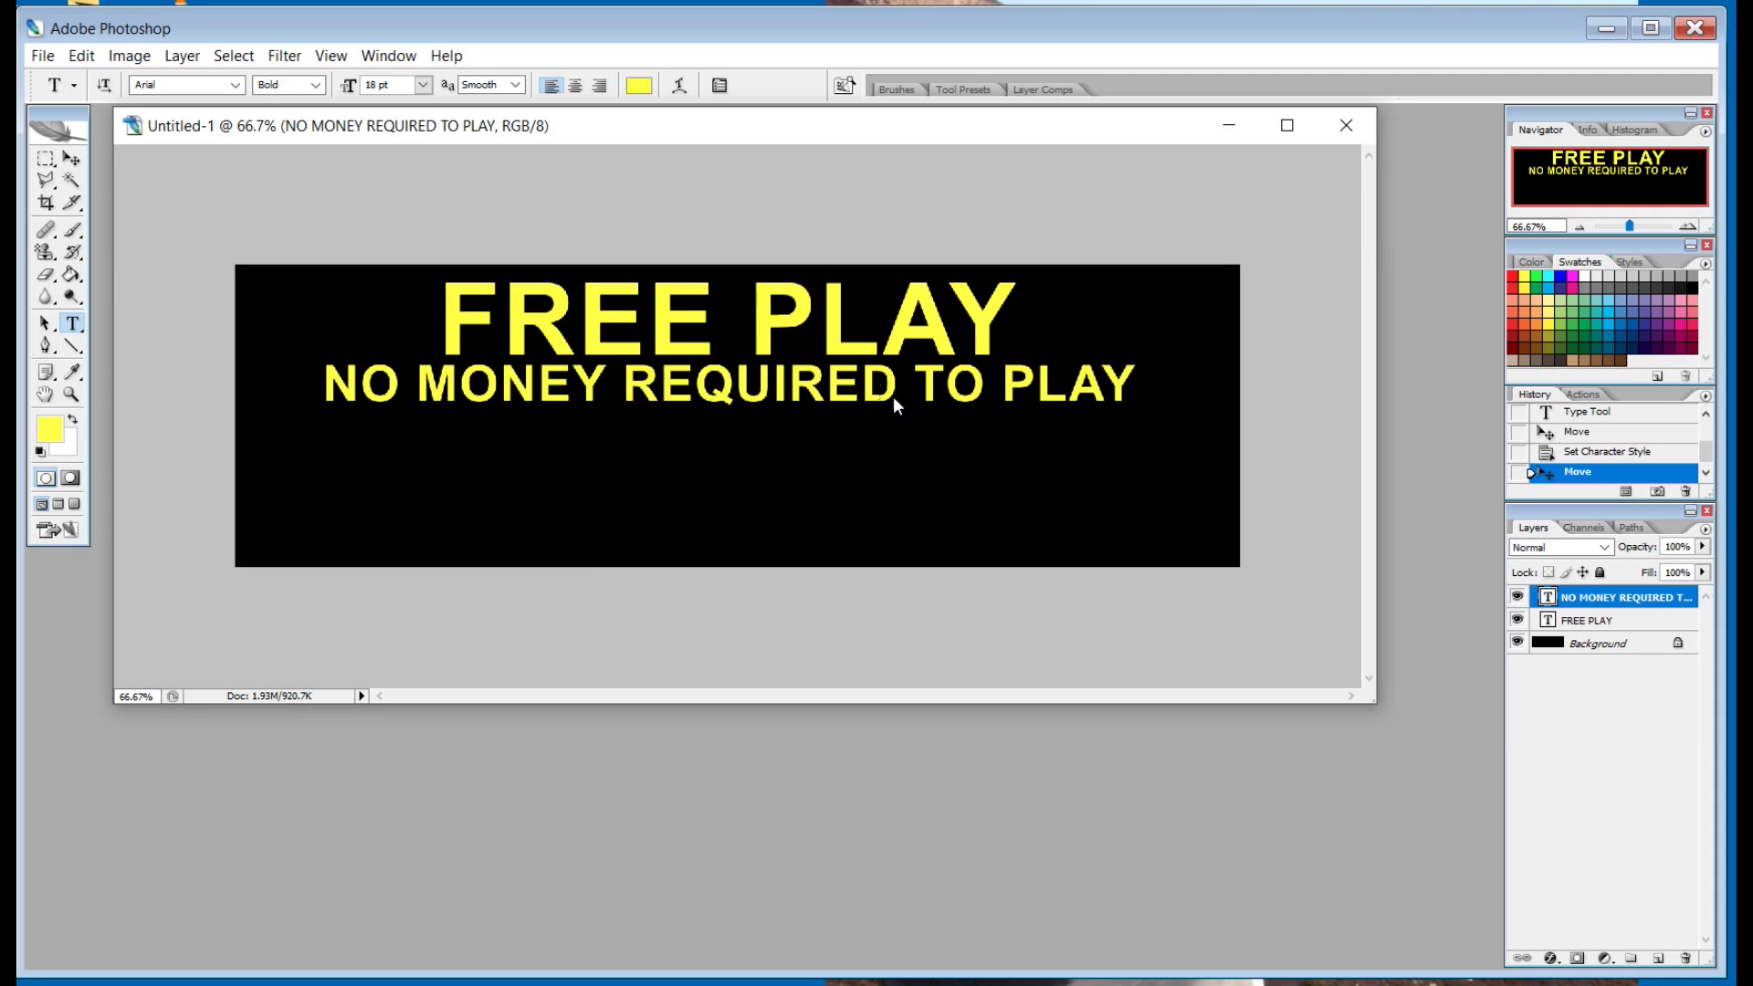
Check the apron reference photo and add a two-line text layer reading "SEE DISPLAY" and "FOR EXTENDE PLAY OPTIONS" on the canvas's lower half
click(403, 462)
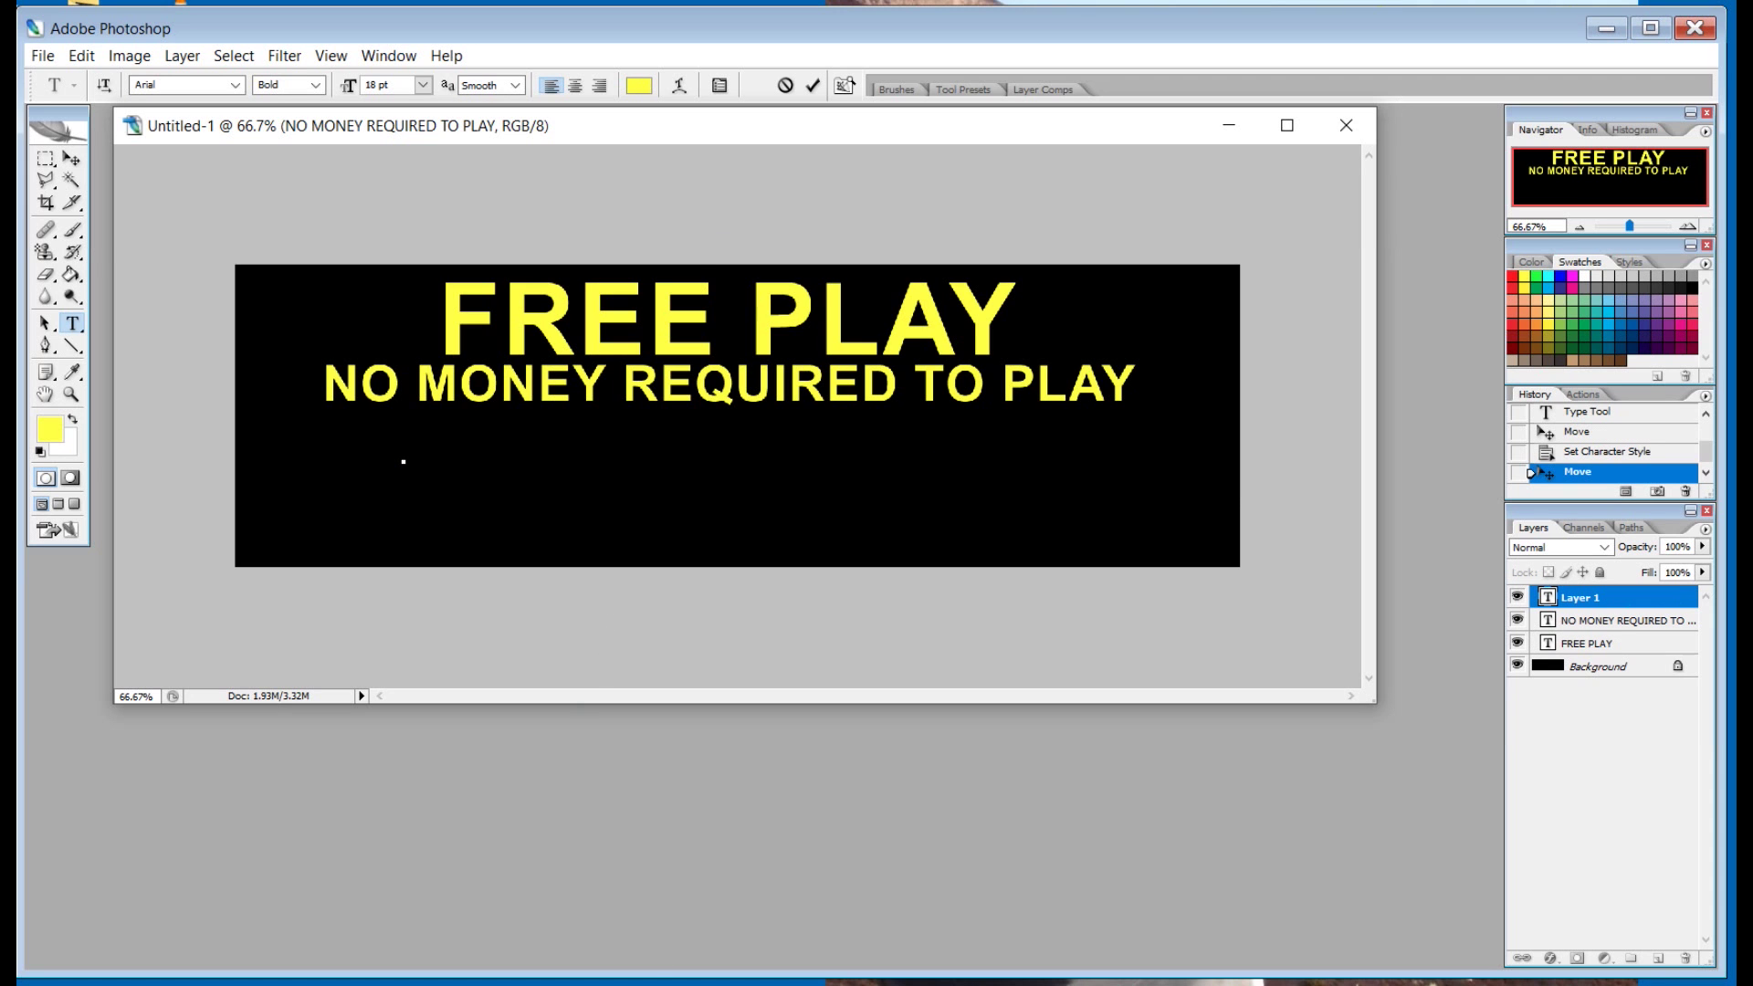
key(alt+Tab)
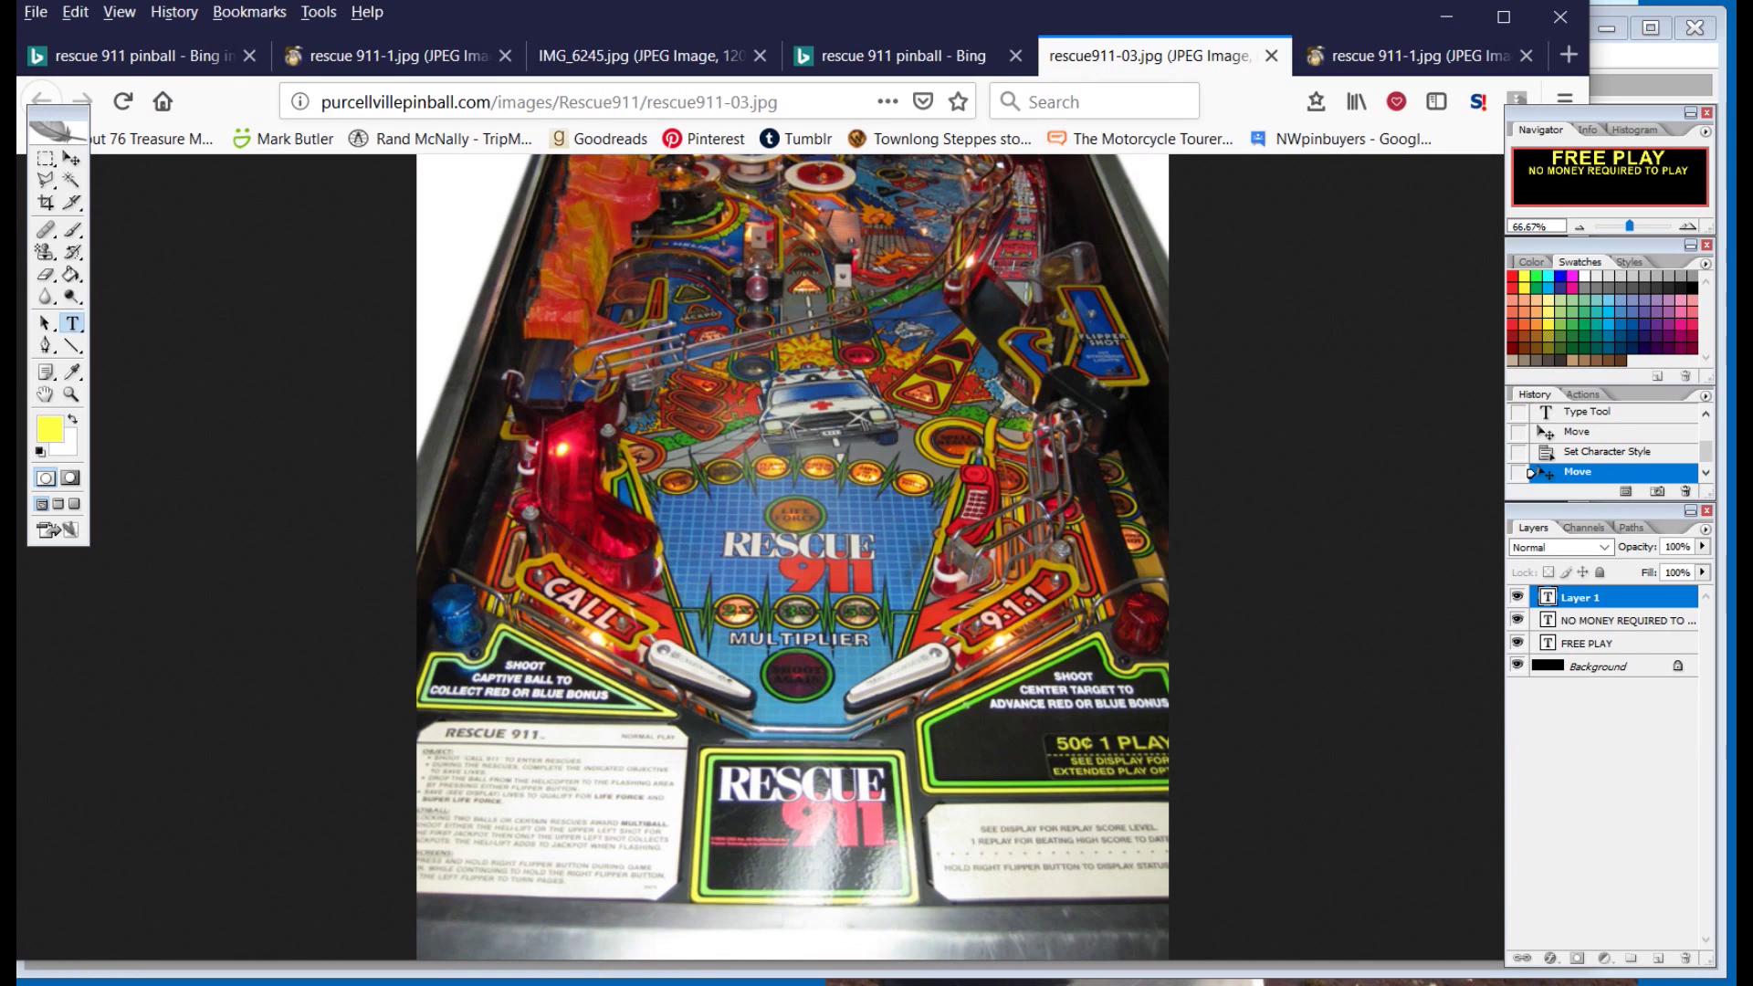
key(alt+Tab)
text(S)
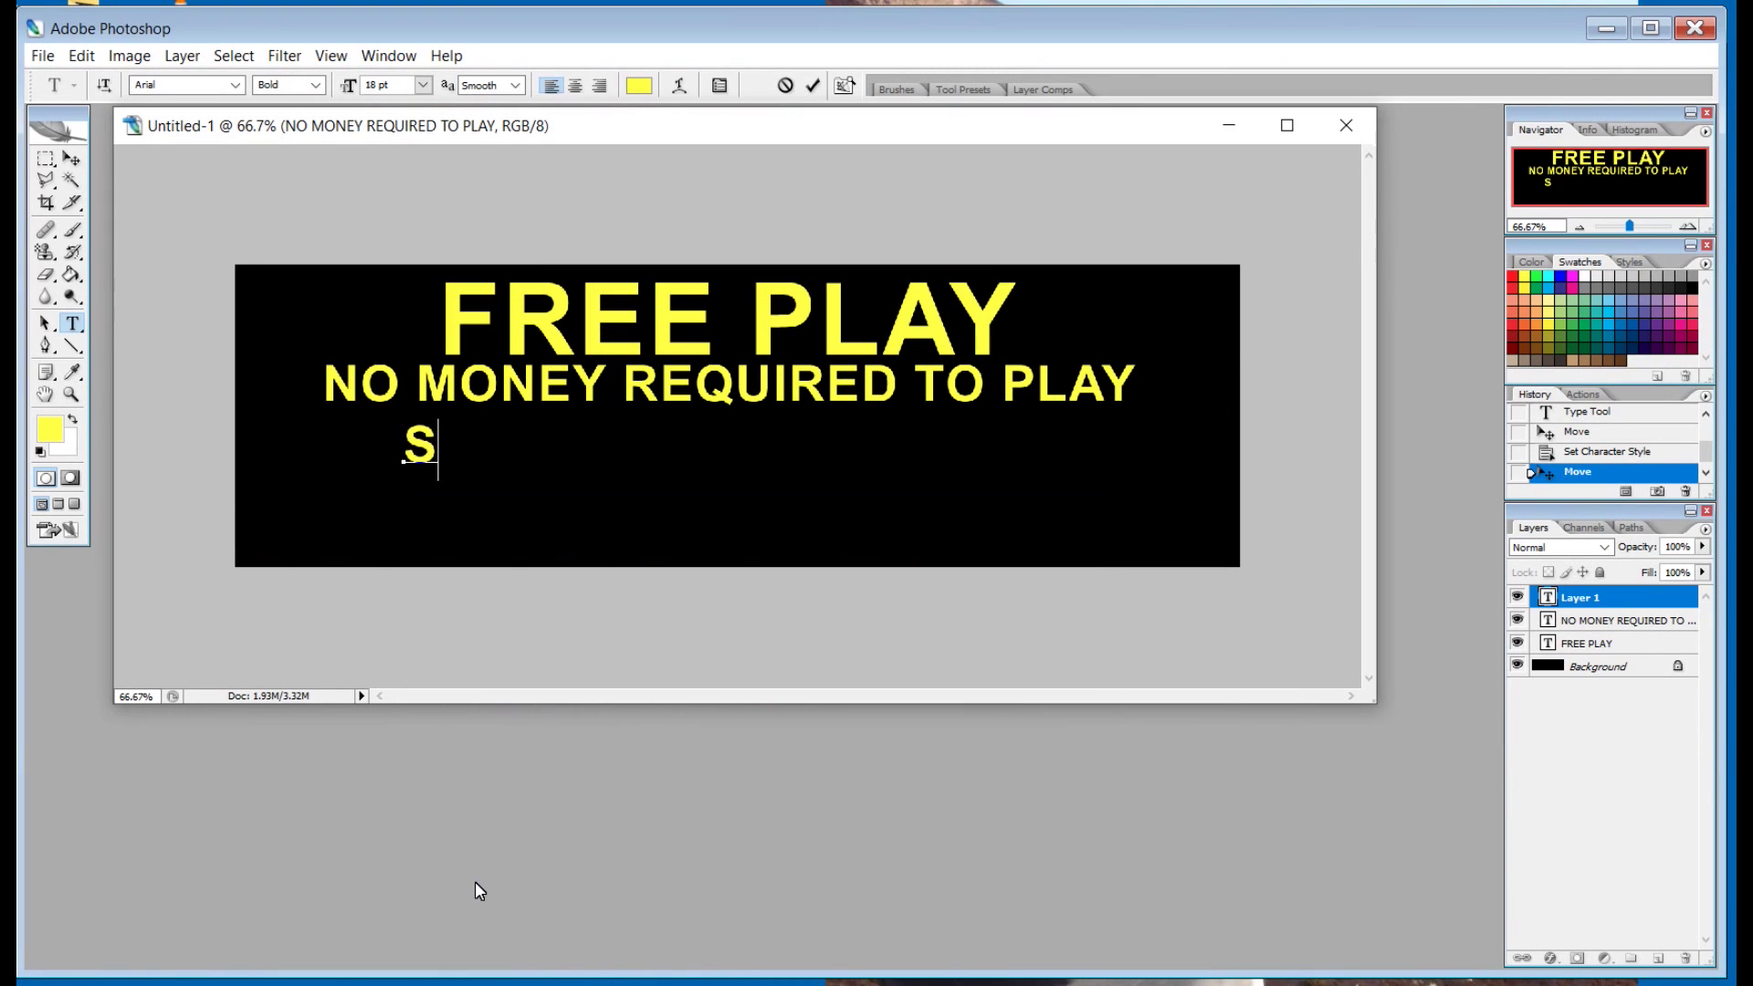
text(EE DISPLAY)
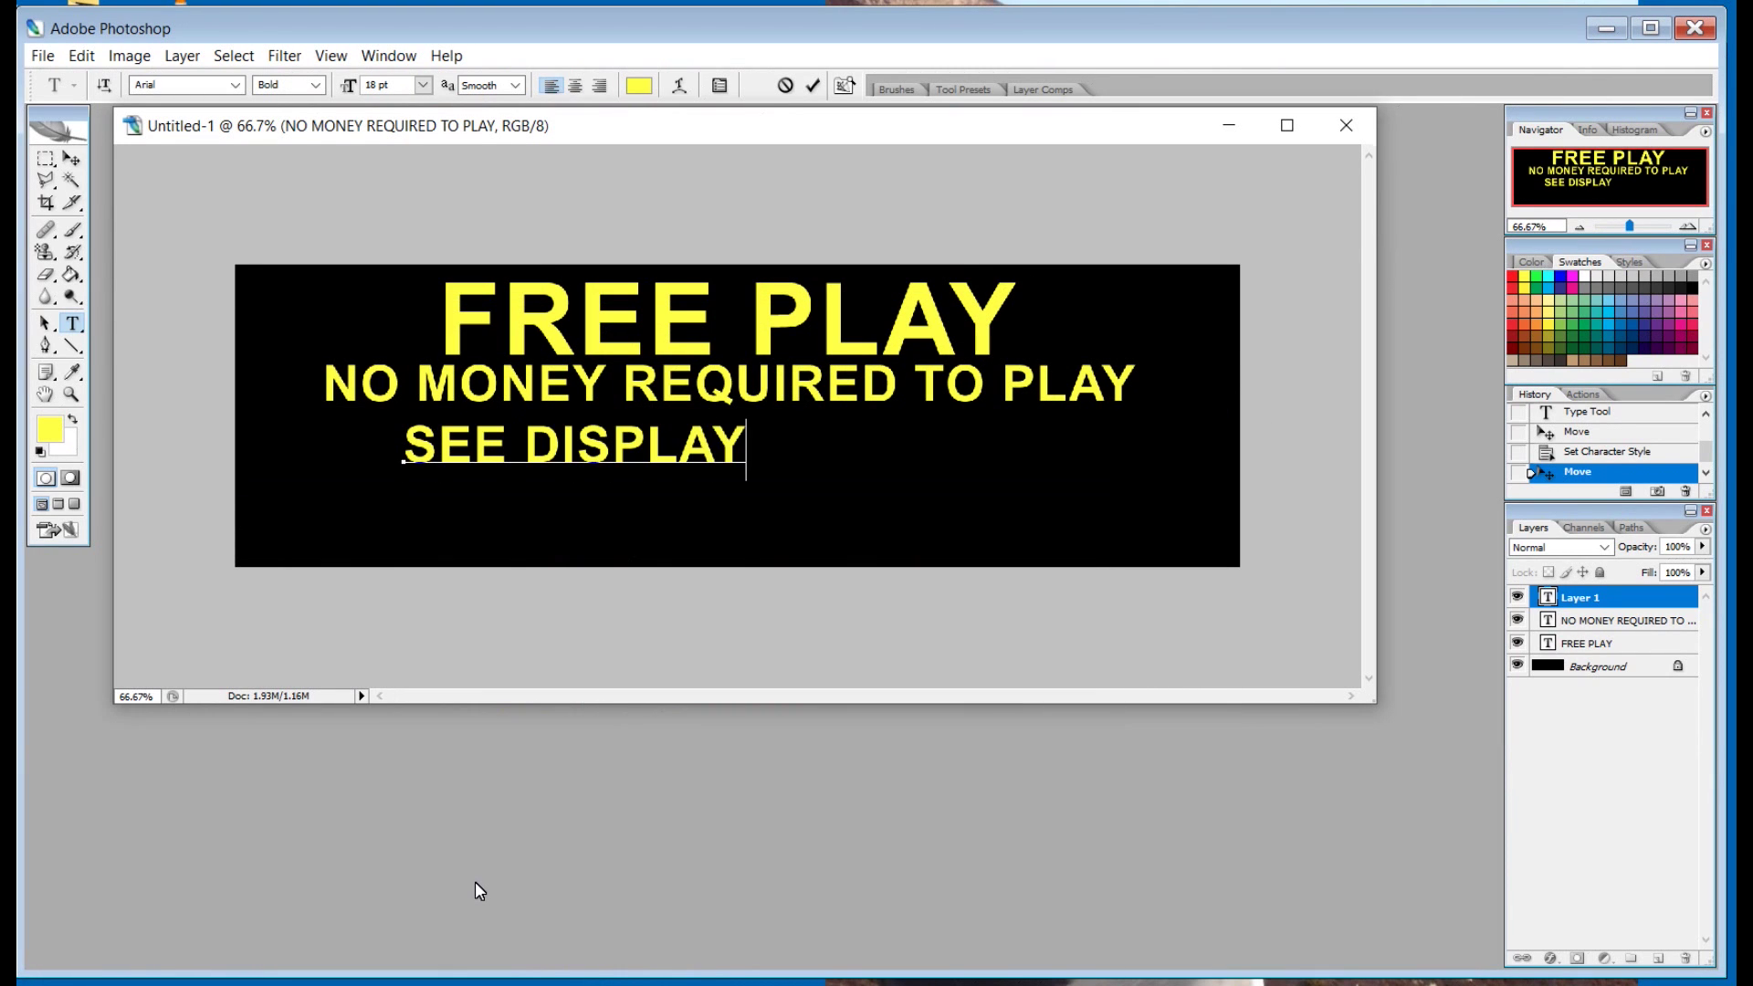
key(Return)
text(FOR E)
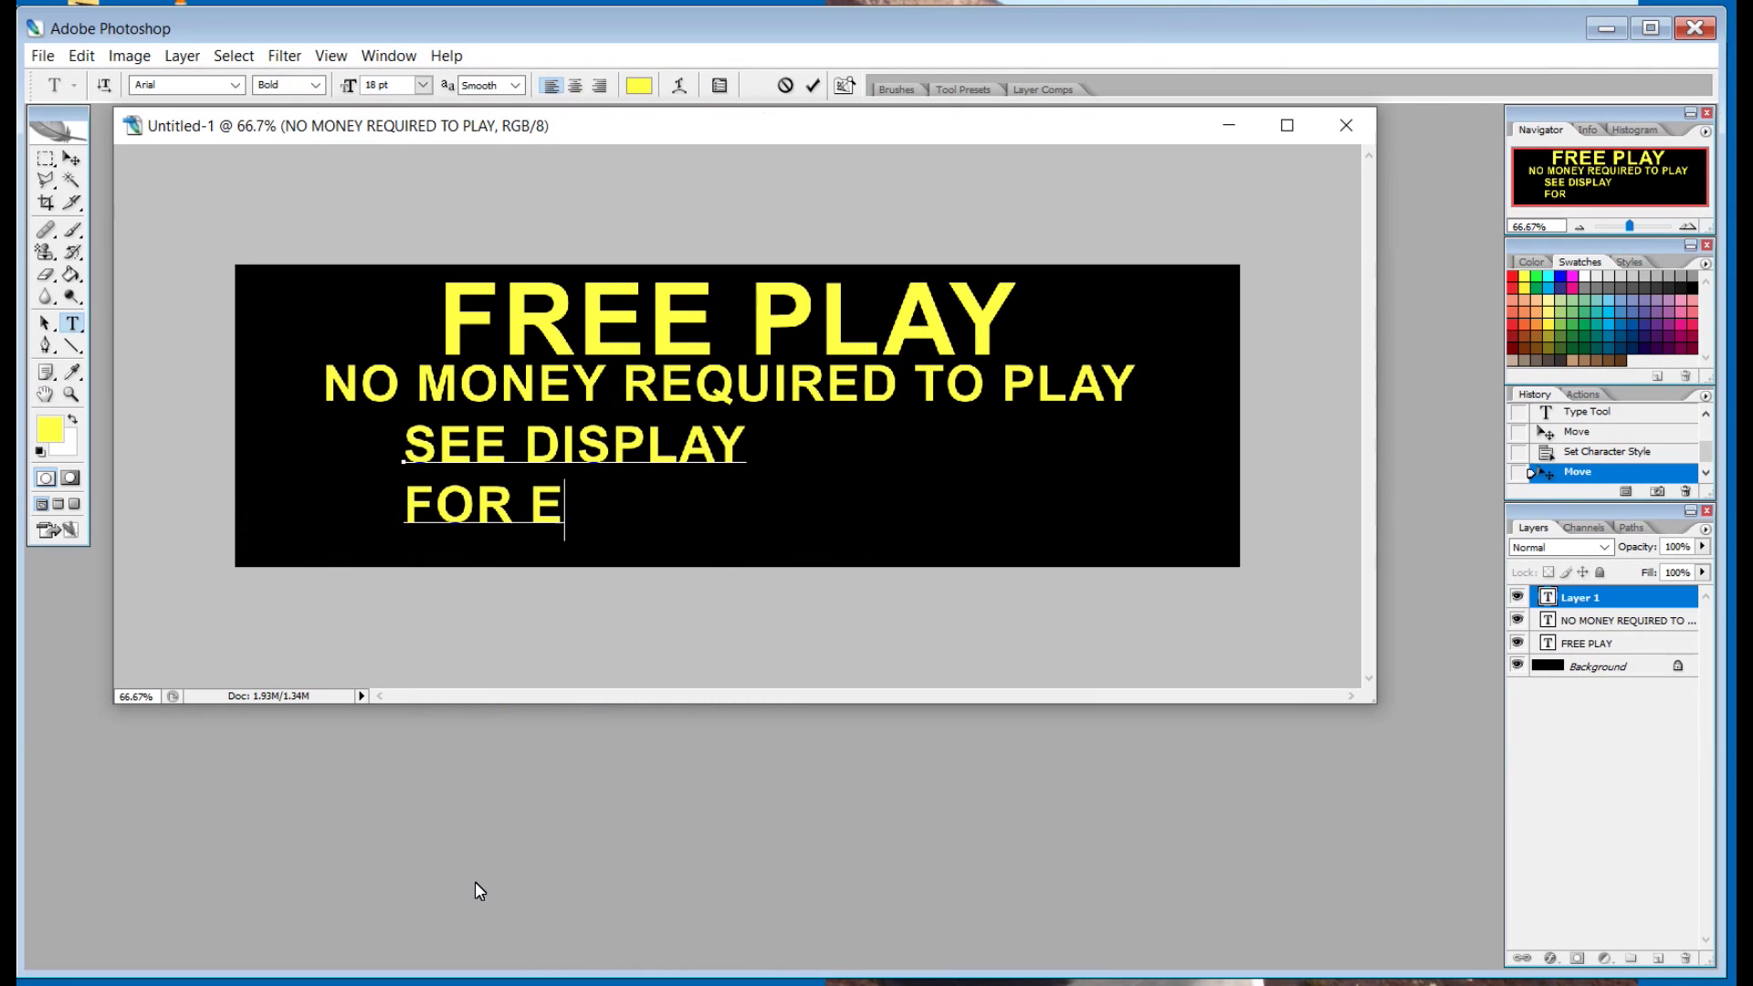
text(XTENDE)
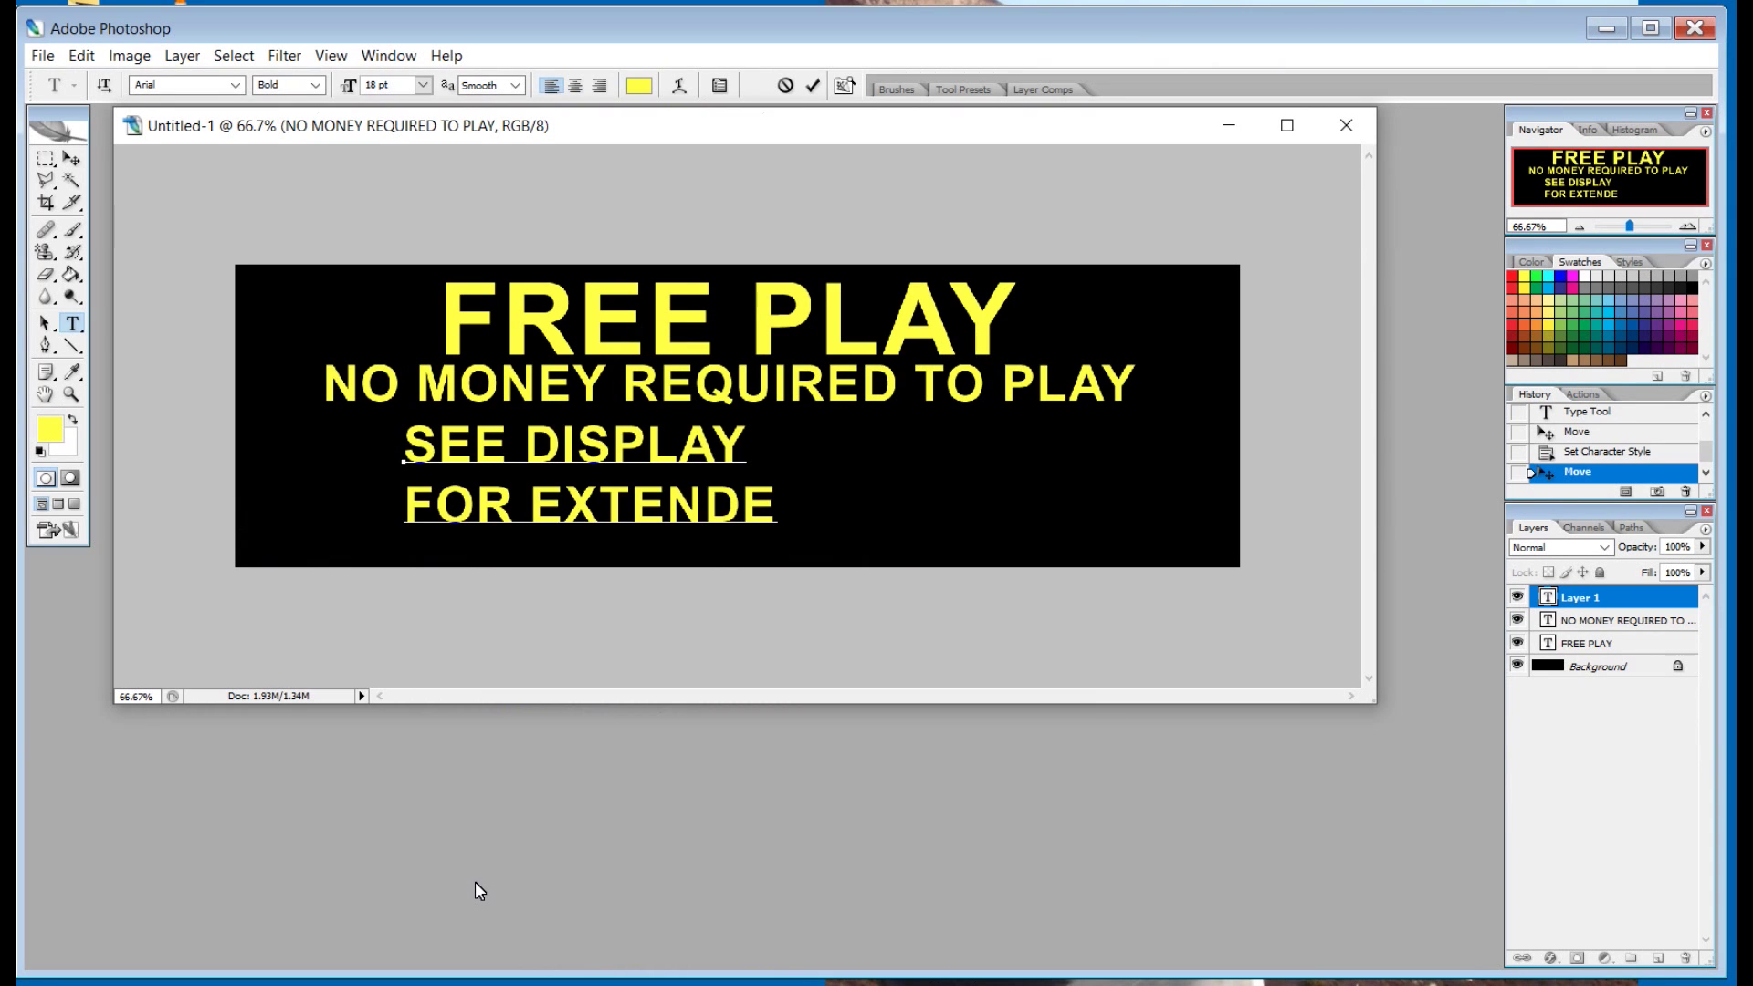
text( PLAY OPTIONS)
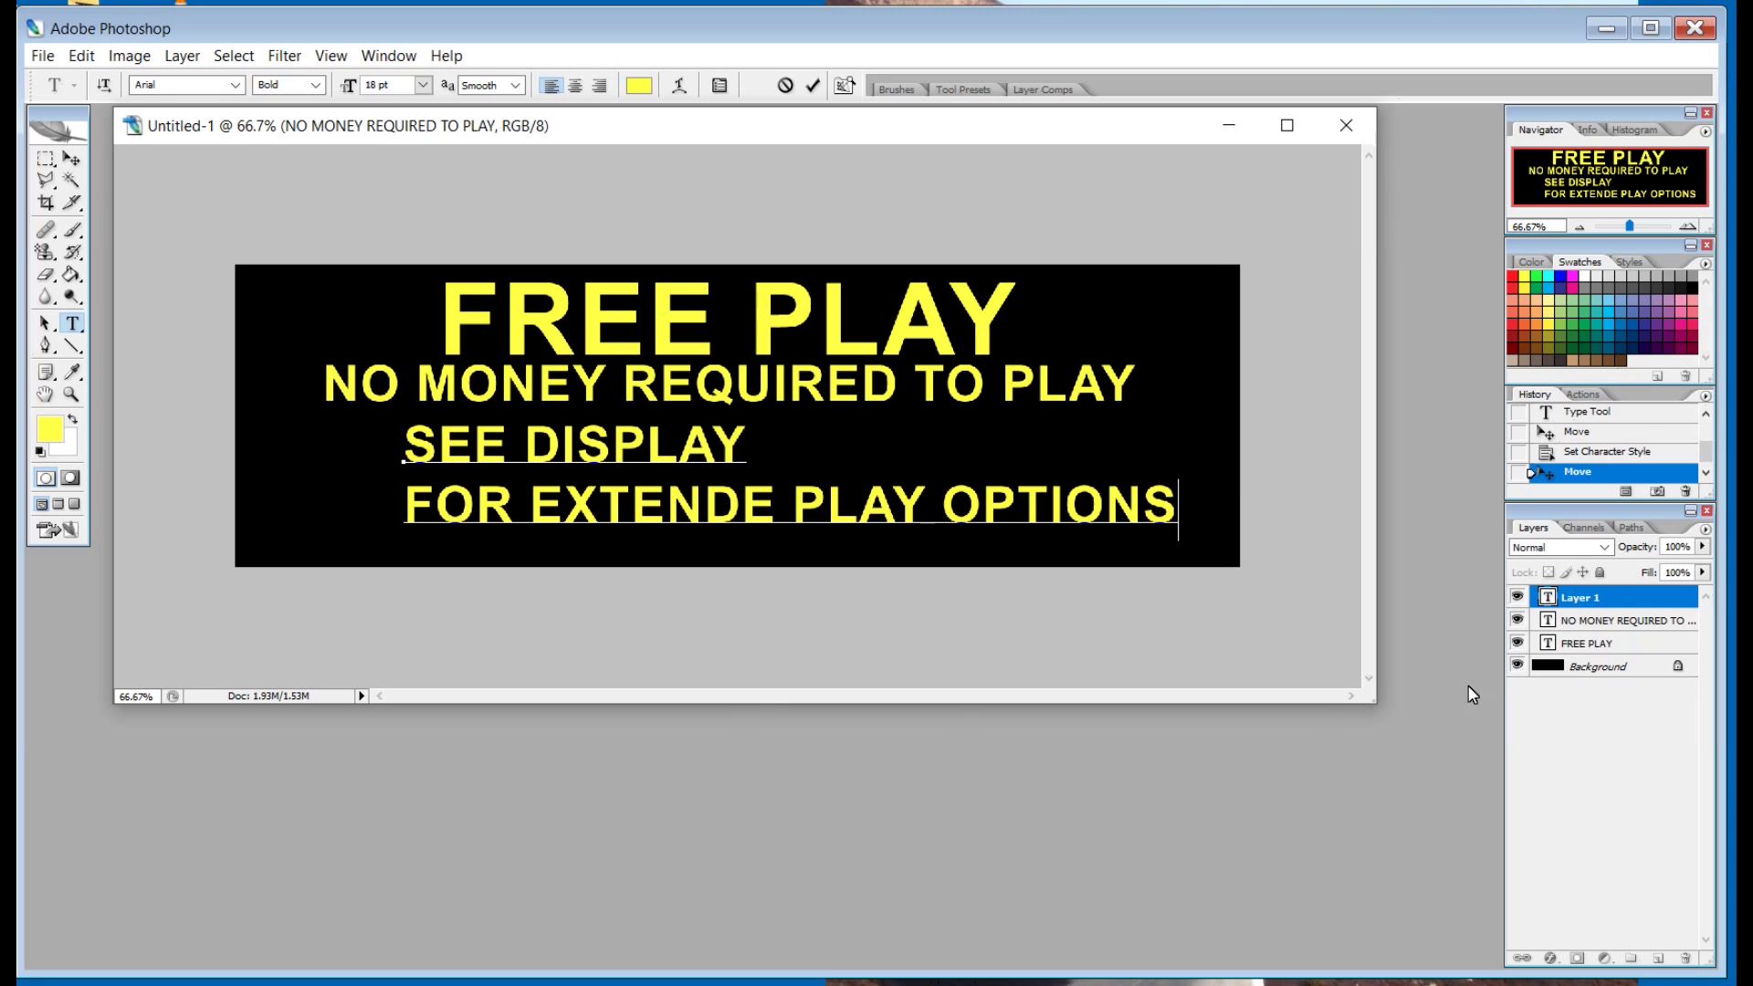
click(1626, 595)
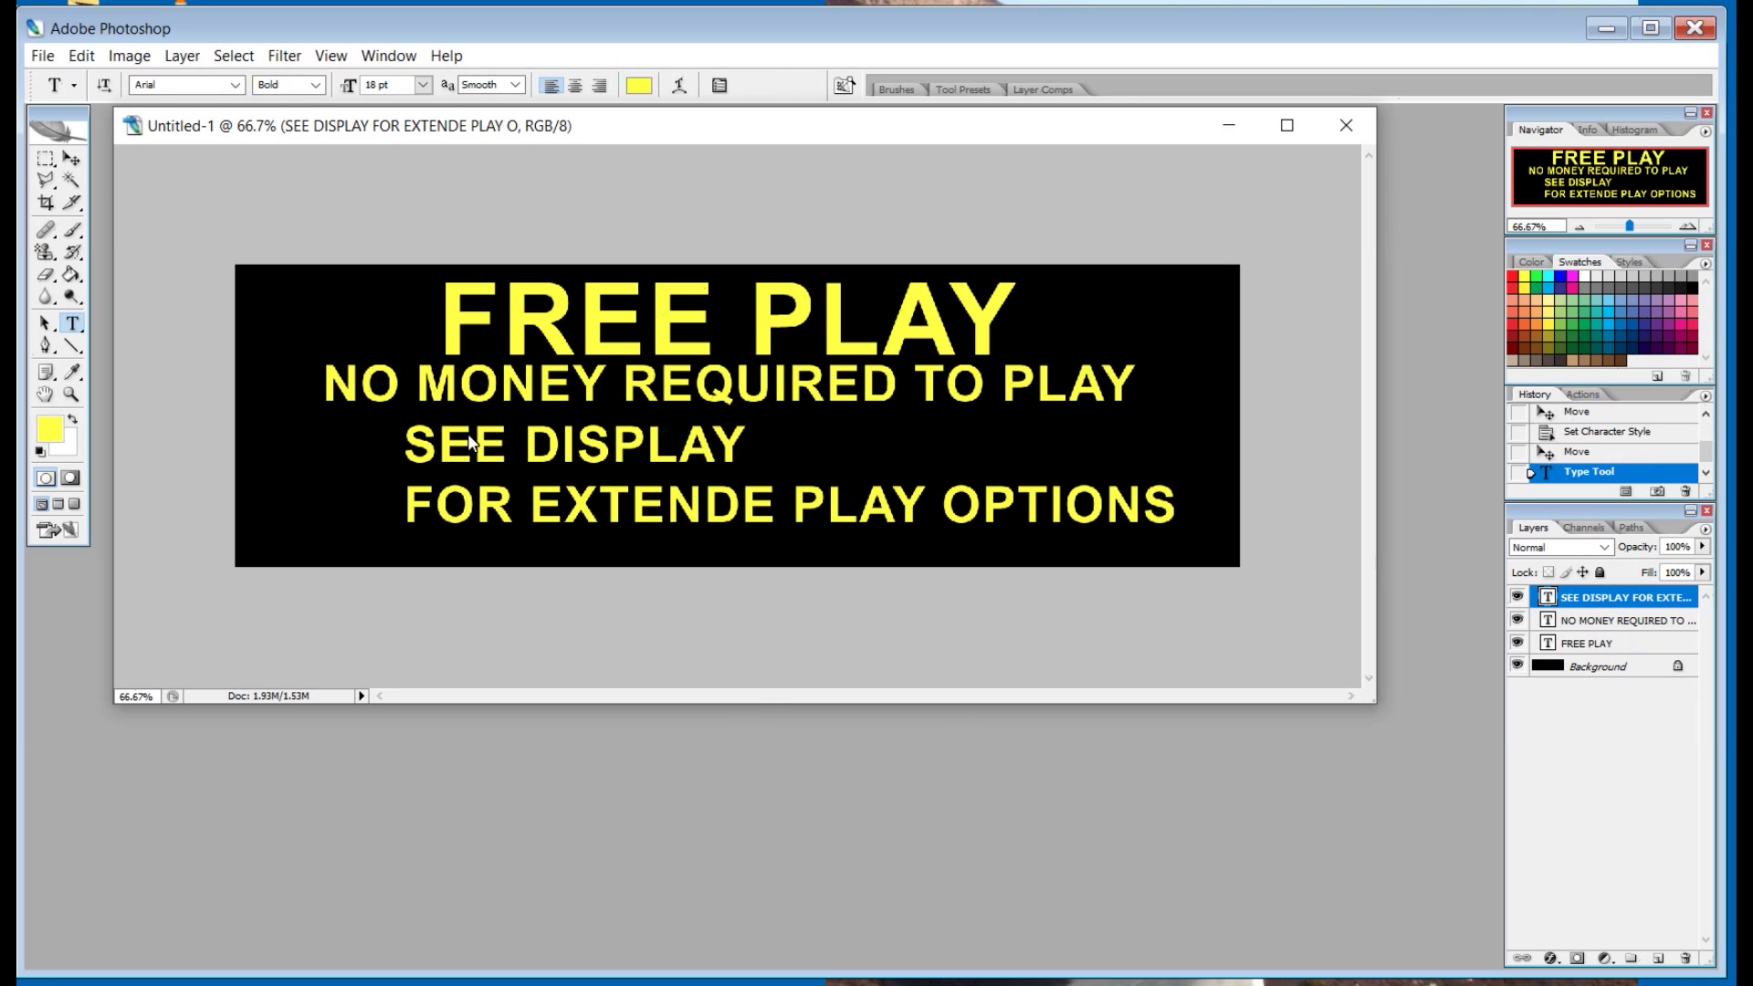
Centre-align the two-line SEE DISPLAY text and move it to the canvas's lower middle, leaving a gap below the second line
click(1520, 600)
click(1519, 600)
click(1520, 600)
click(1520, 600)
click(576, 85)
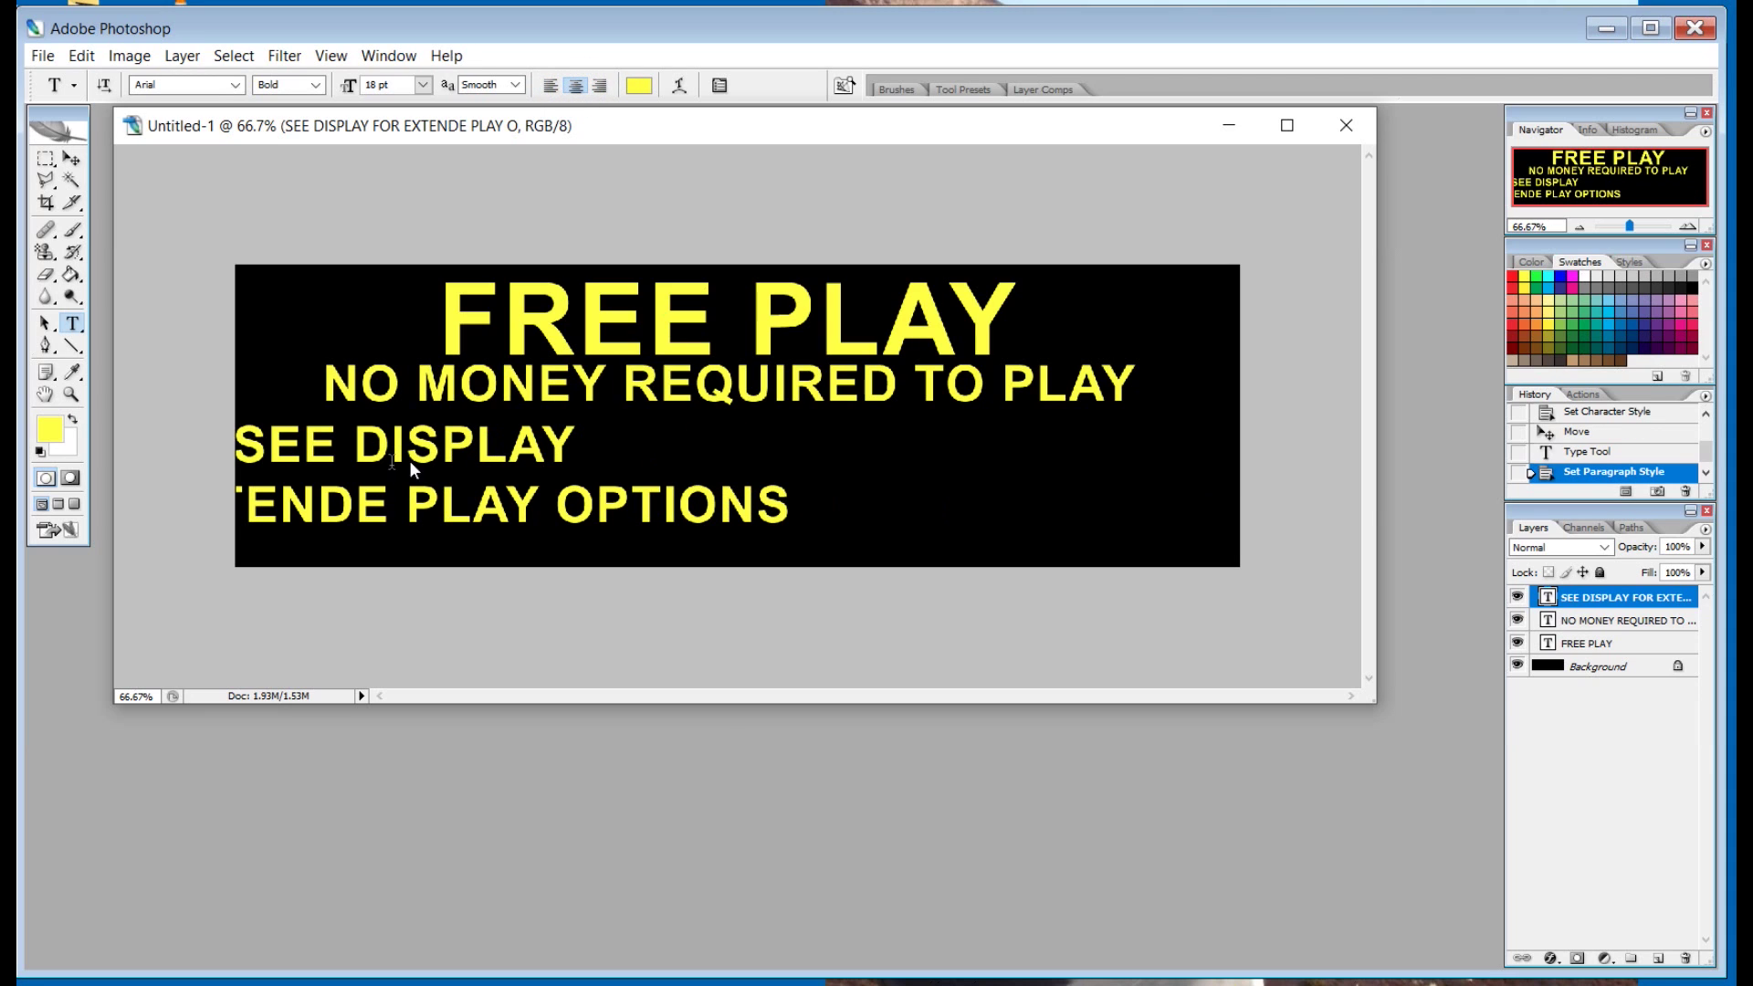
drag(473, 470, 786, 512)
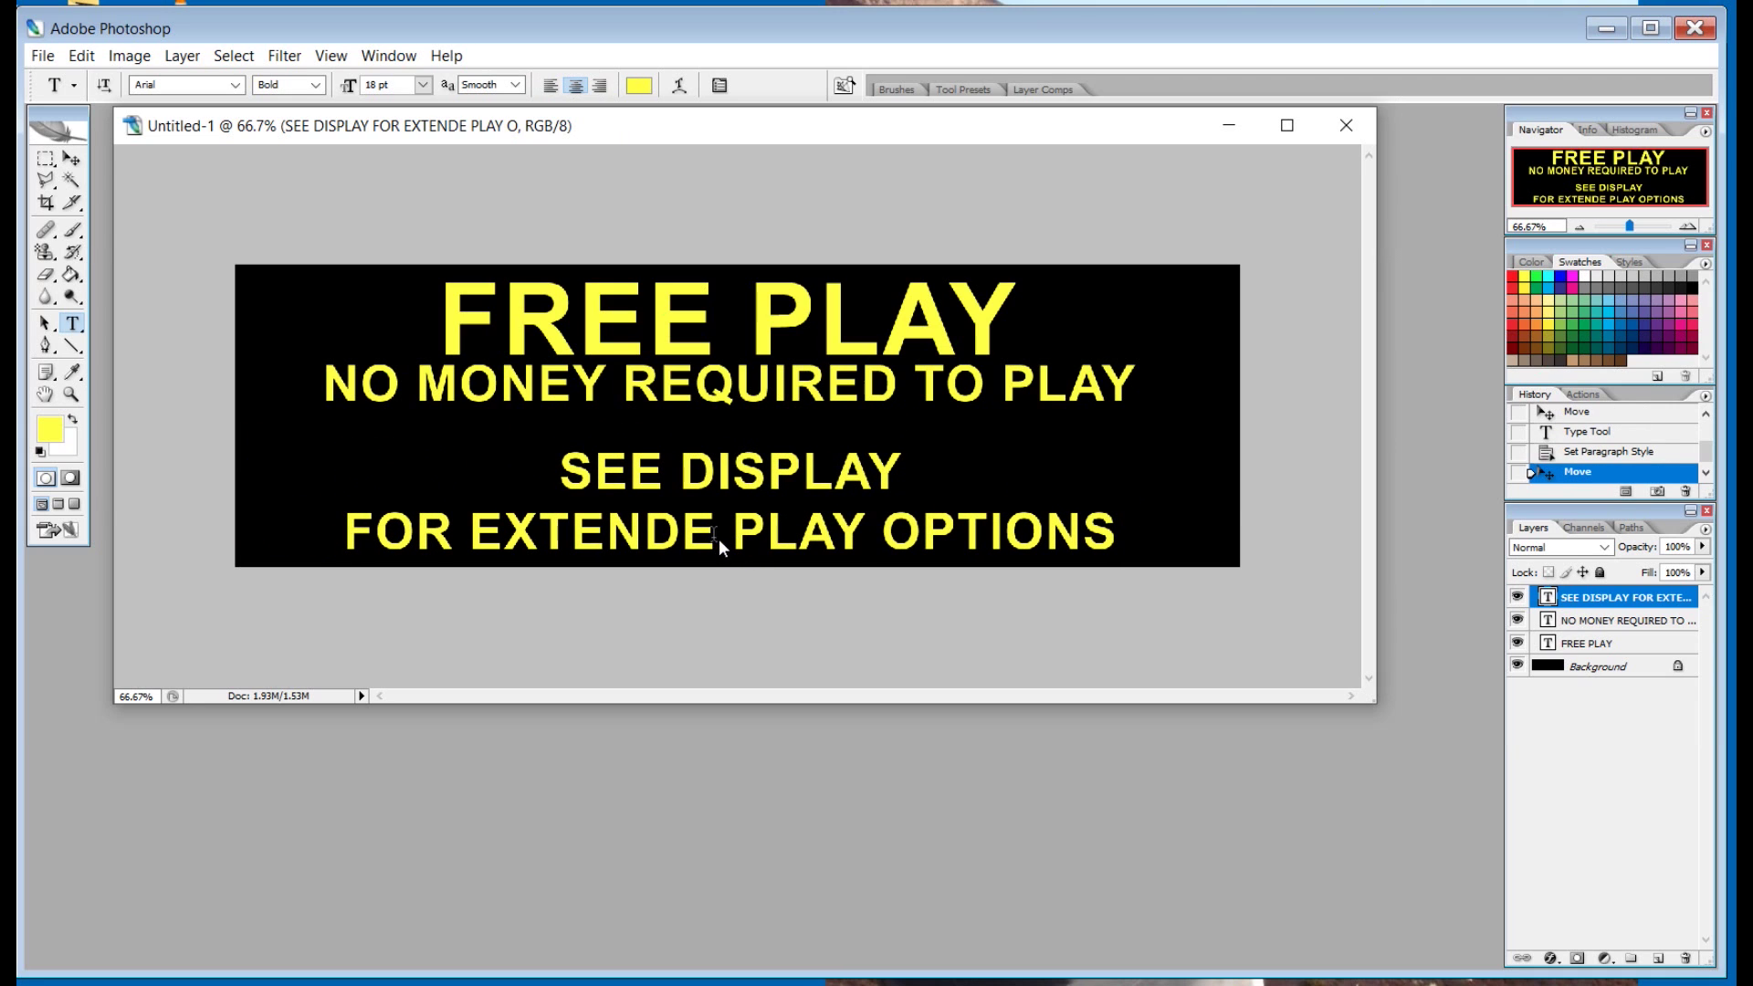
Correct the misspelled word "EXTENDE" to "EXTENDED" in the bottom text line and commit the edit
click(716, 535)
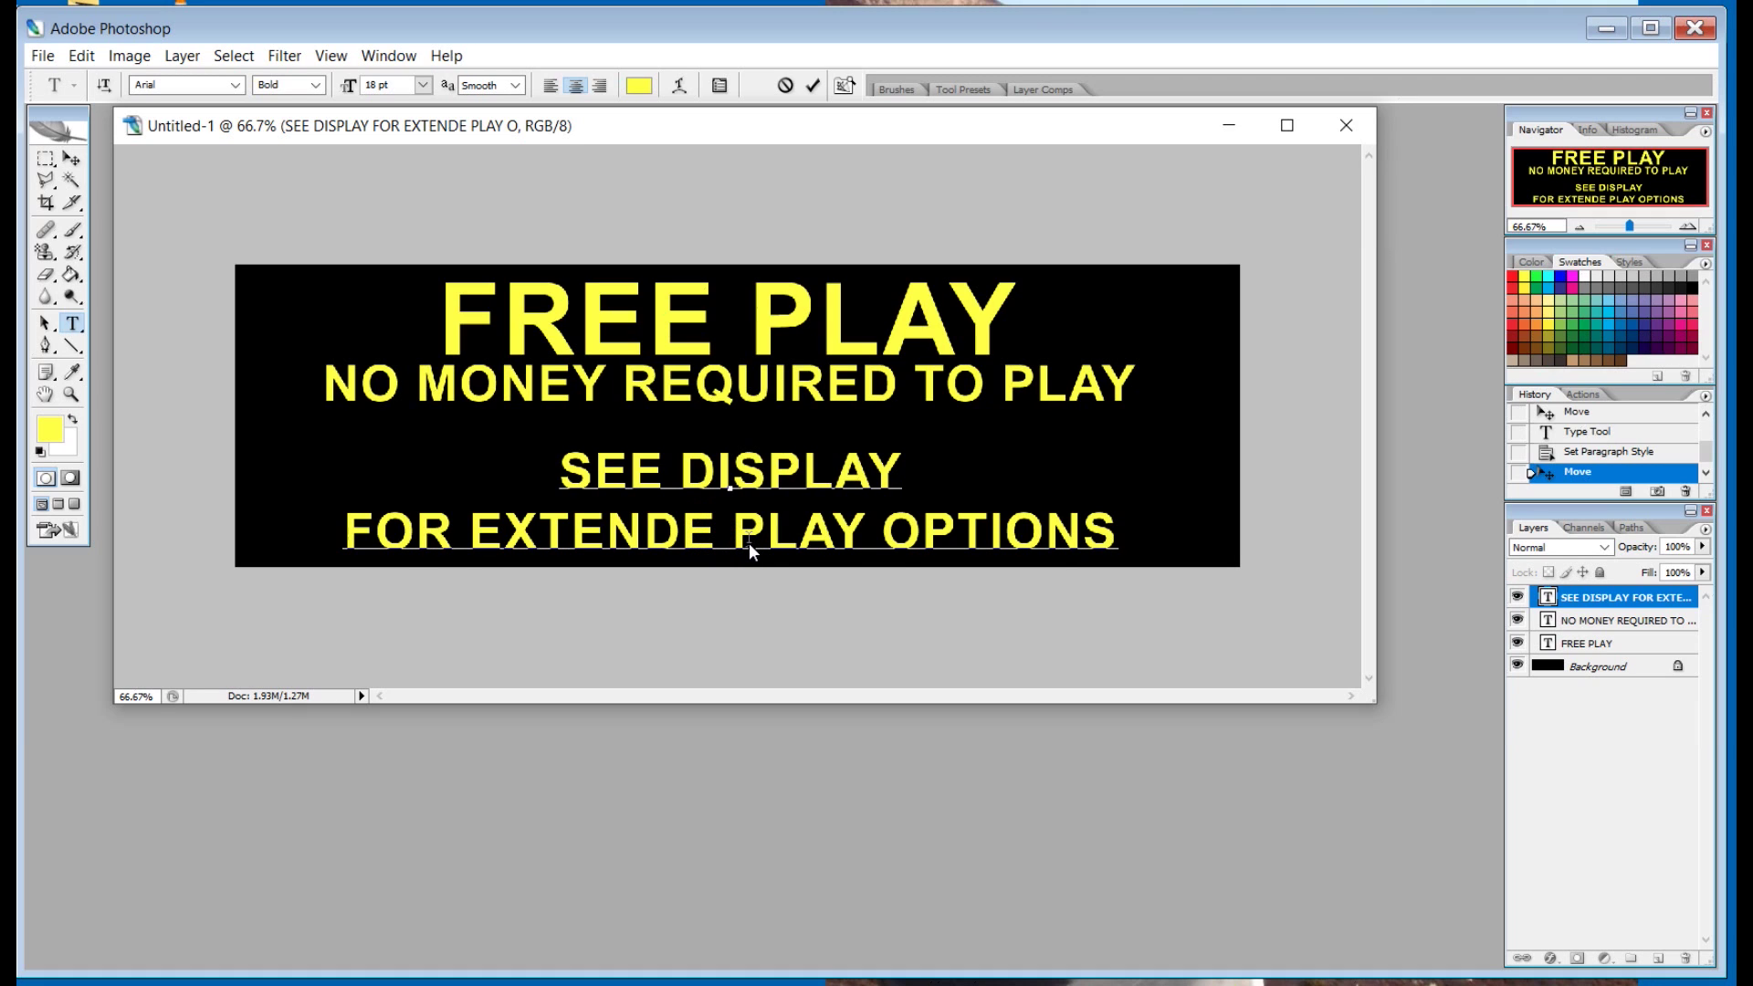
text(D)
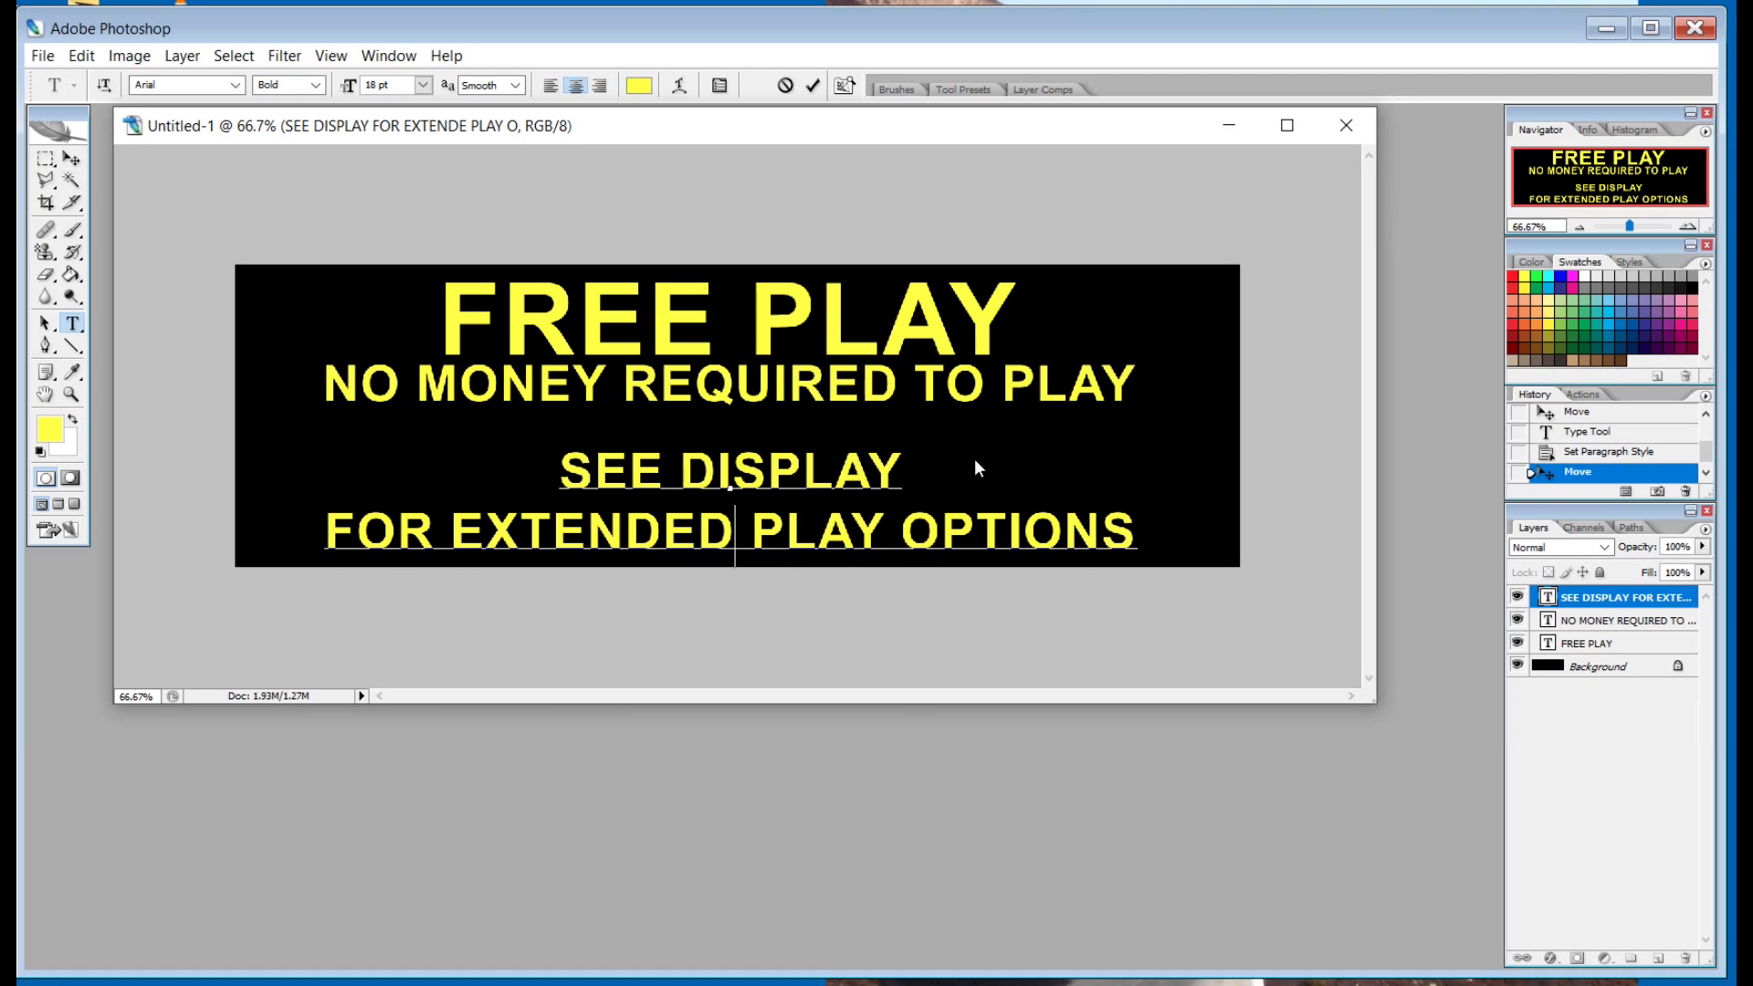
click(1315, 489)
click(1612, 598)
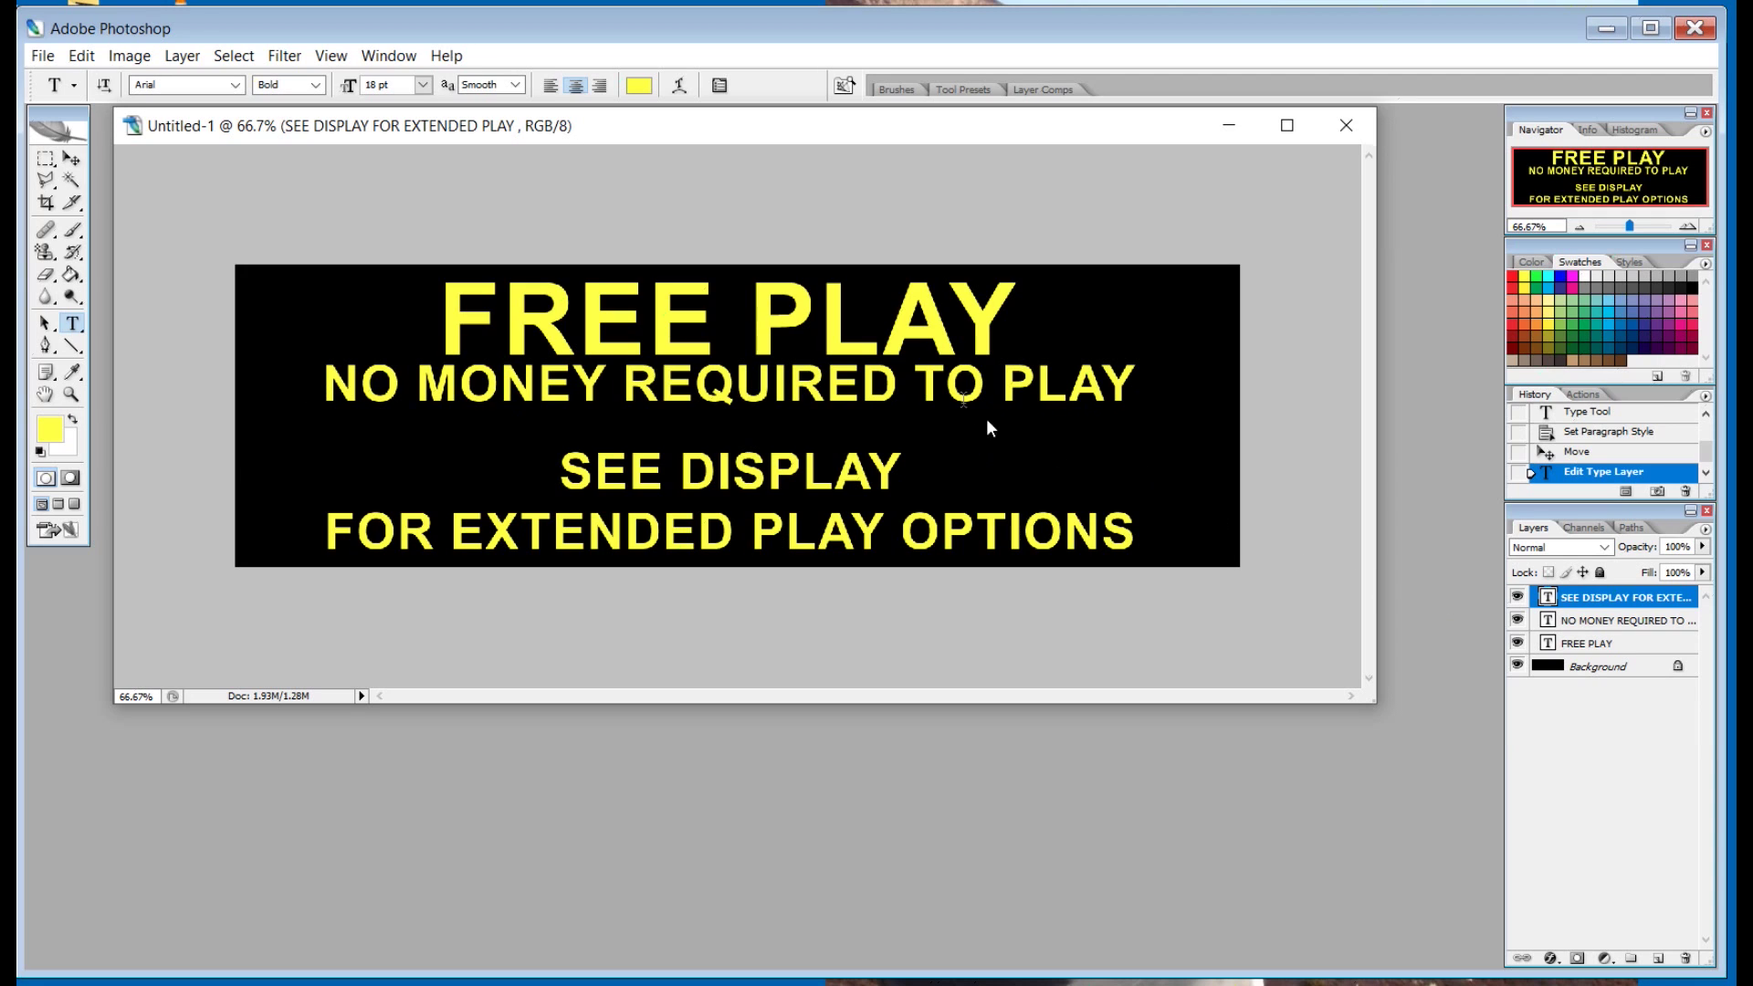
Check the reference photo's divider and draw a short horizontal 12 px yellow line near the canvas's left edge, between the upper and lower texts
click(73, 346)
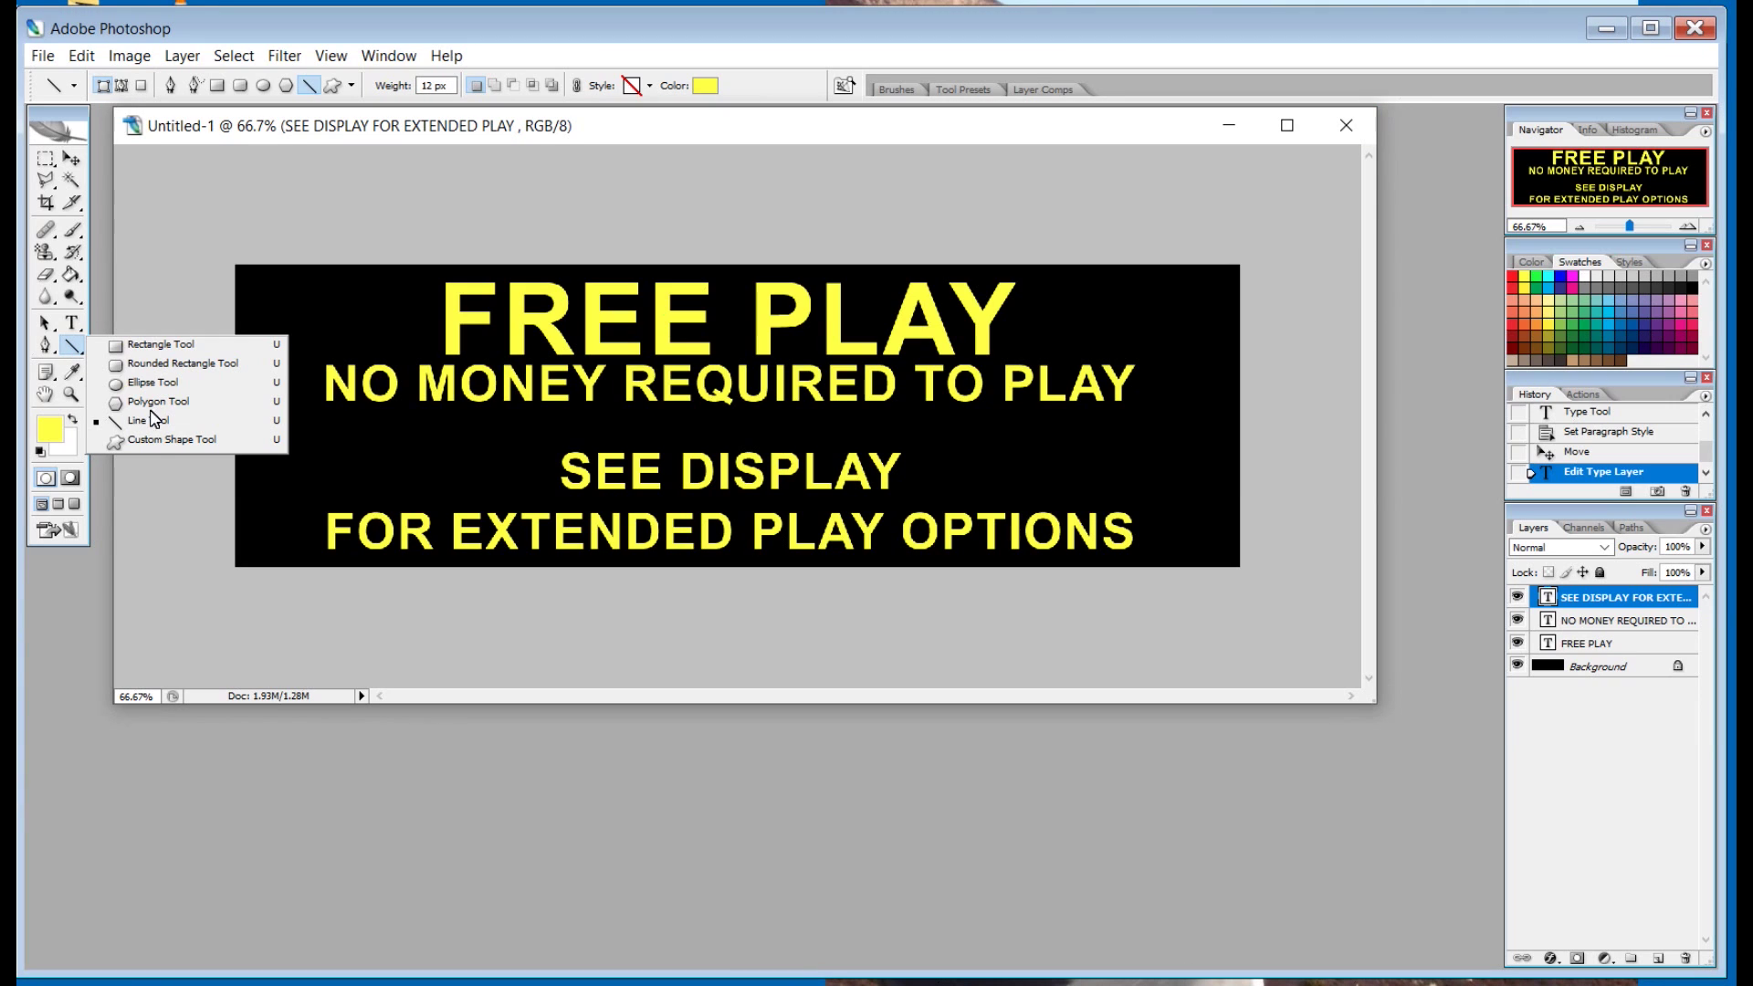
click(143, 425)
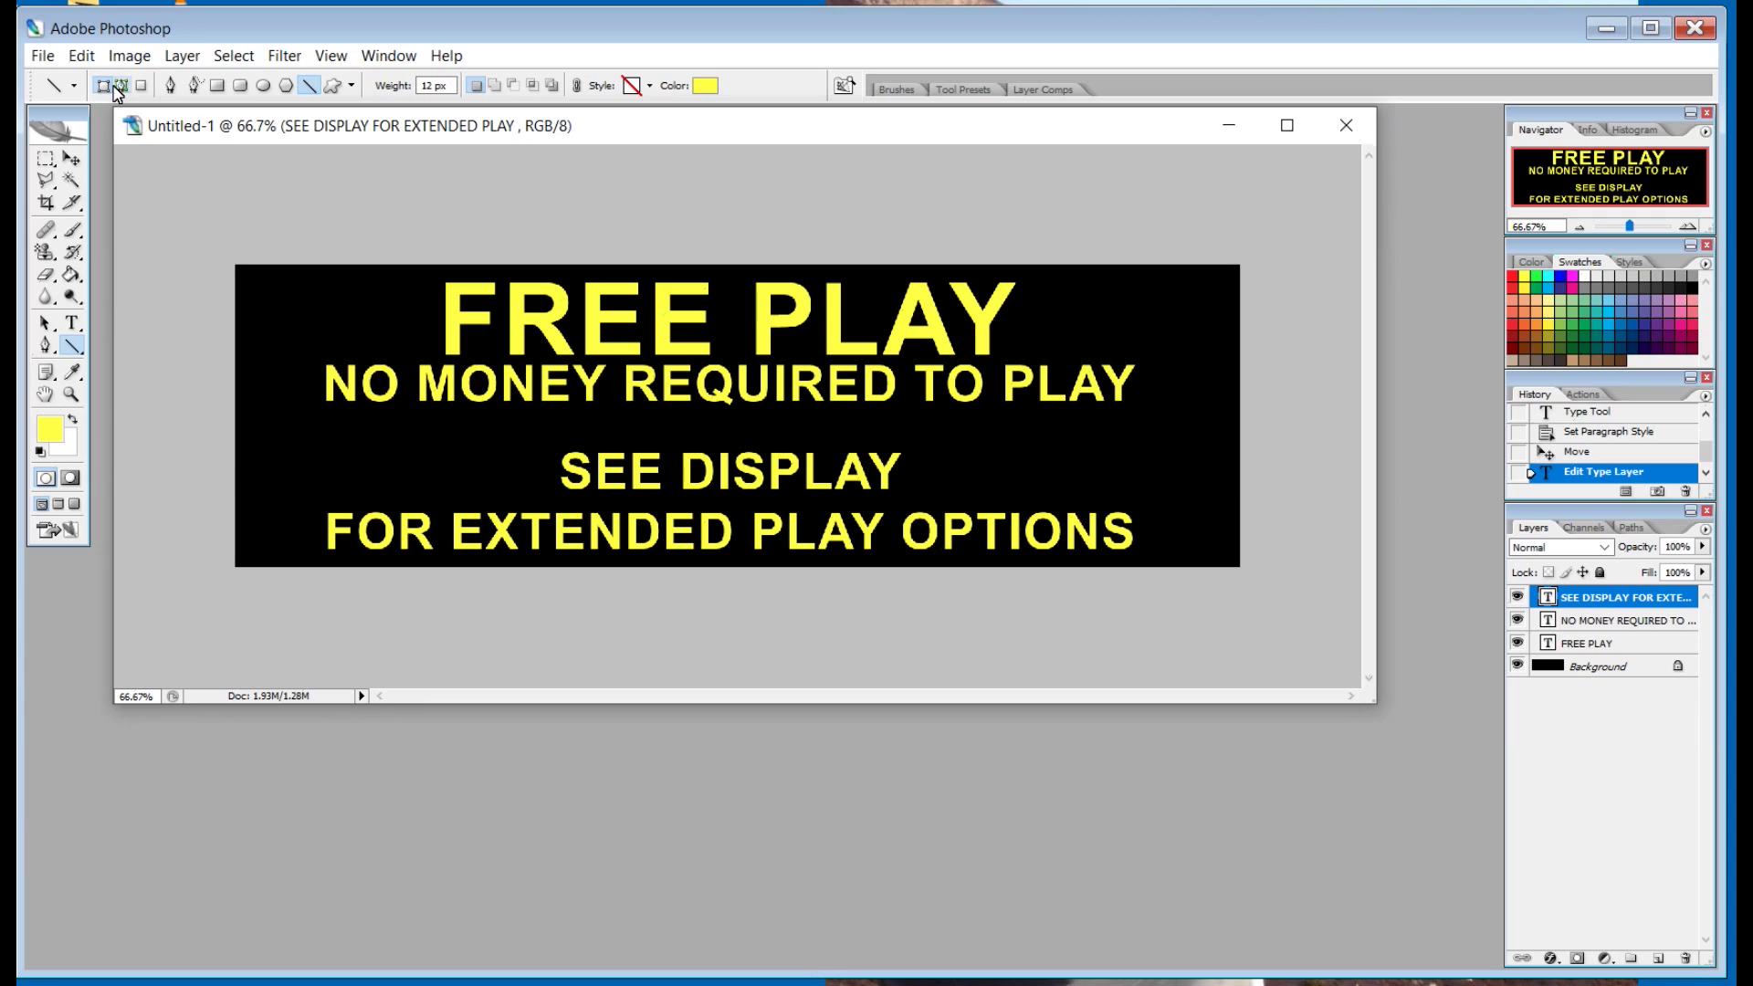
click(75, 86)
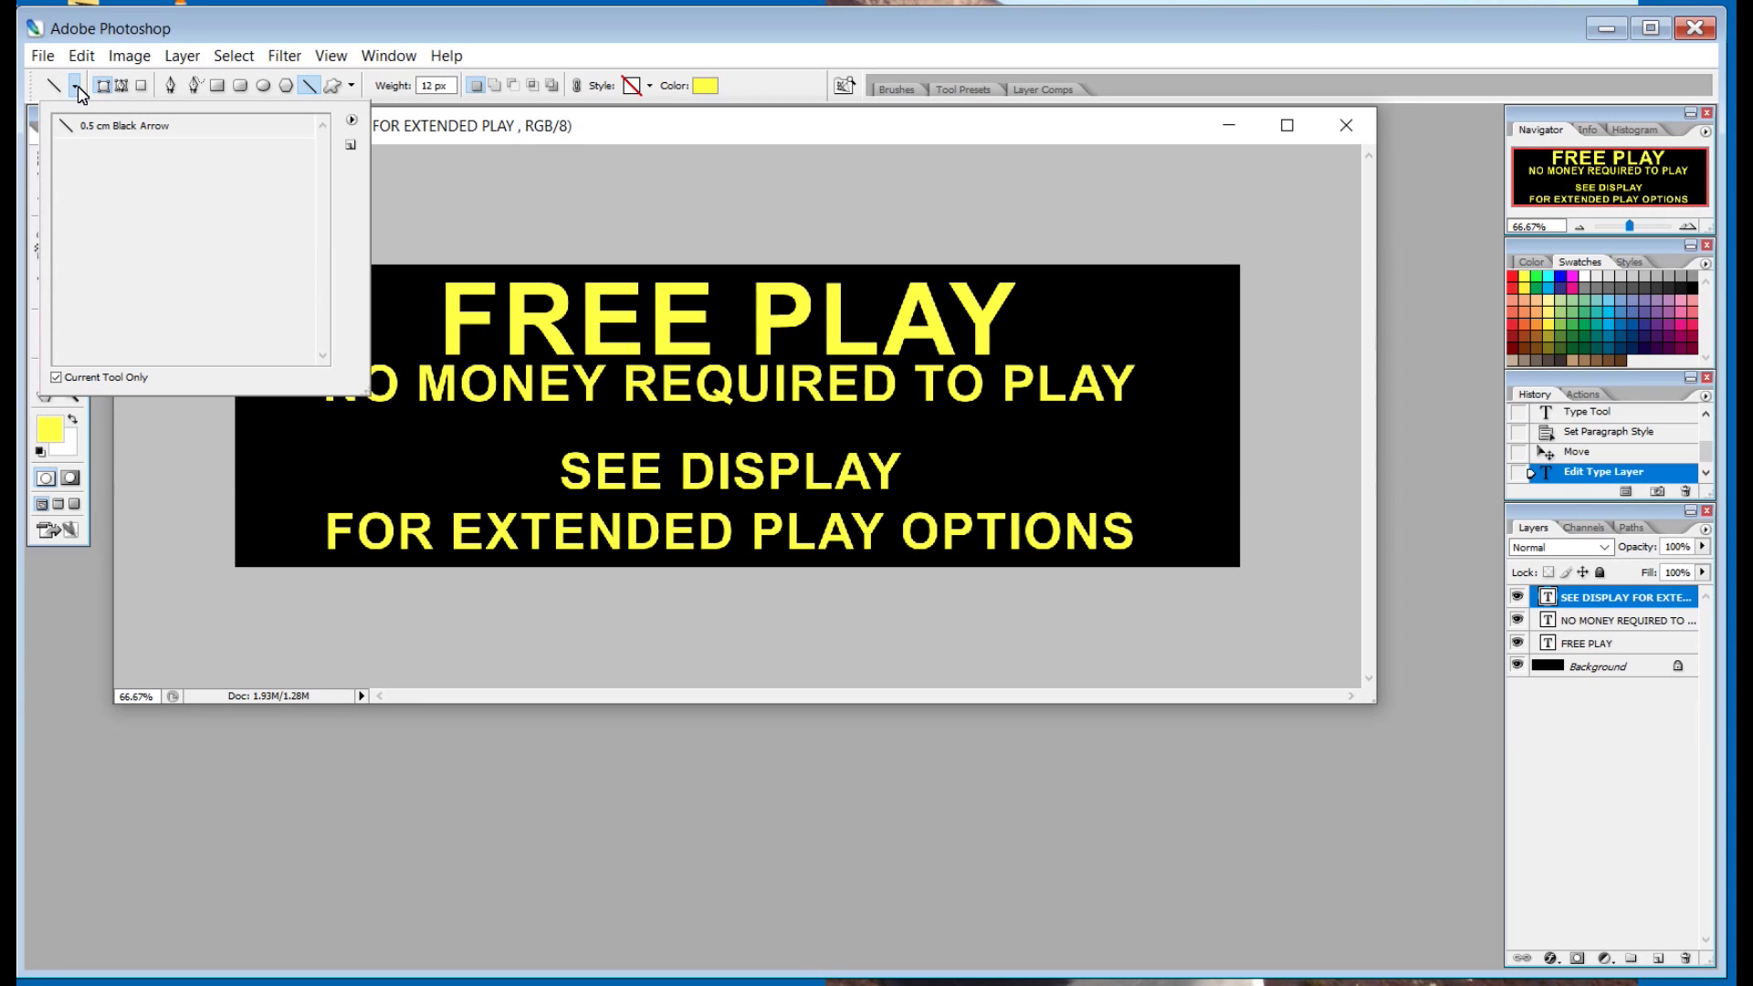
click(74, 85)
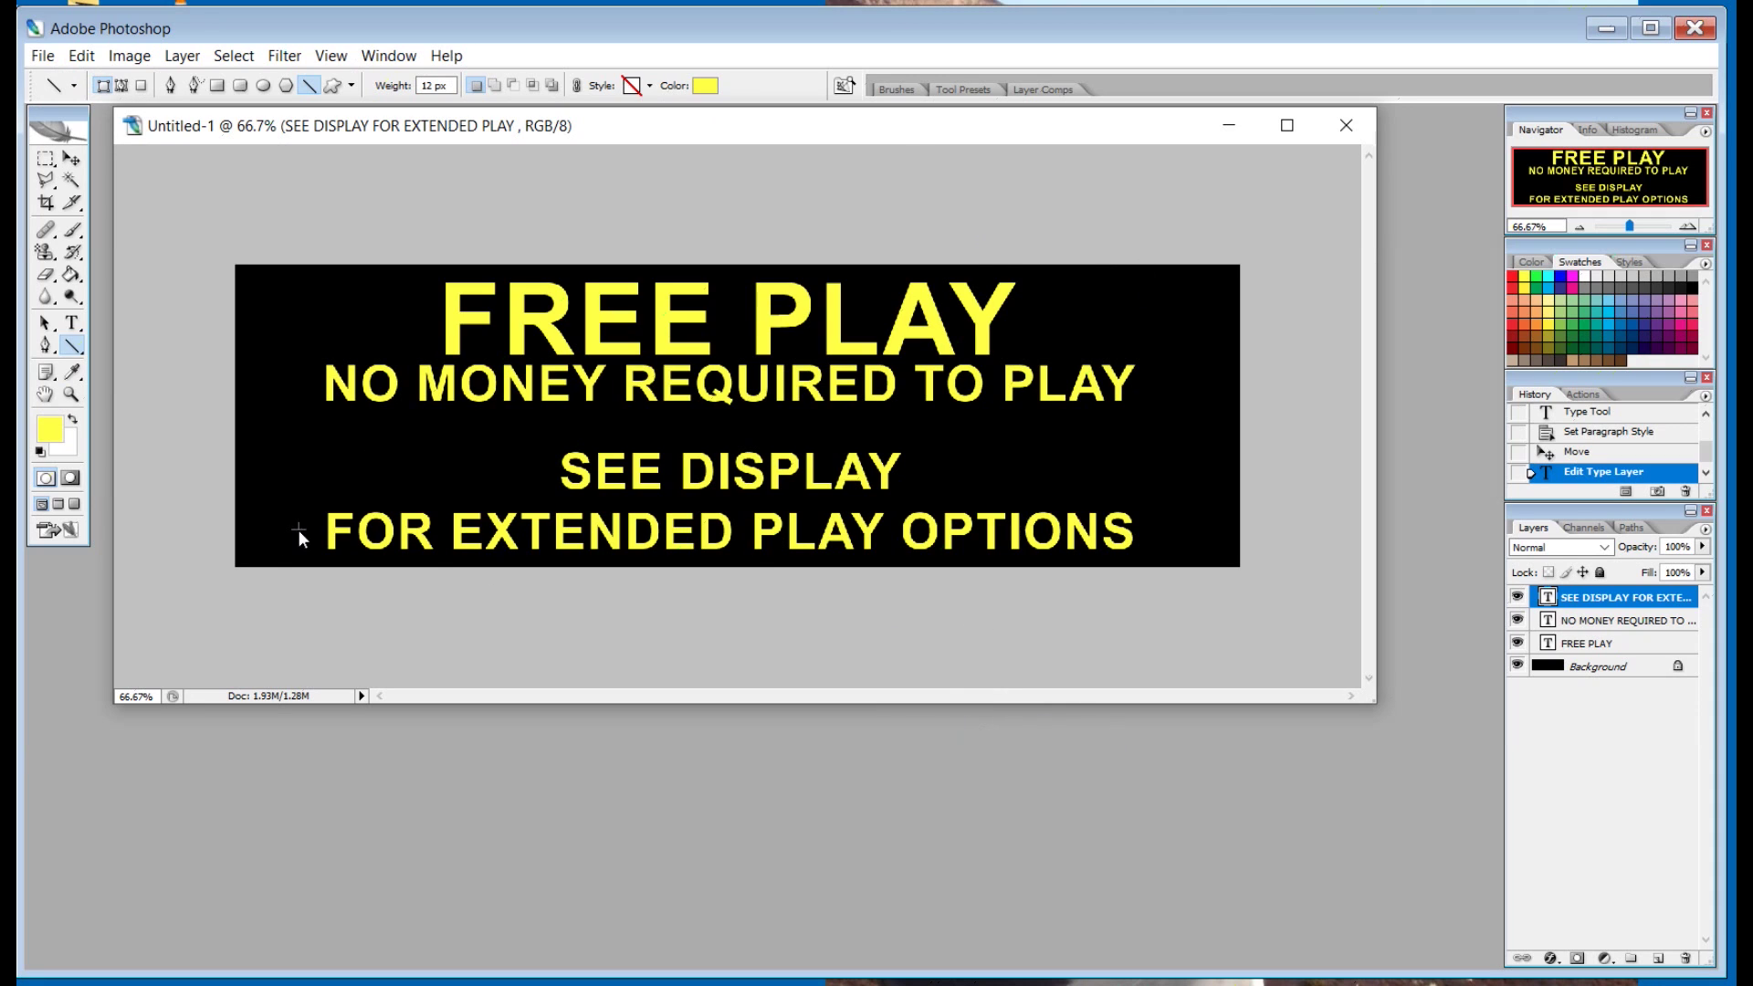
click(78, 348)
key(alt+Tab)
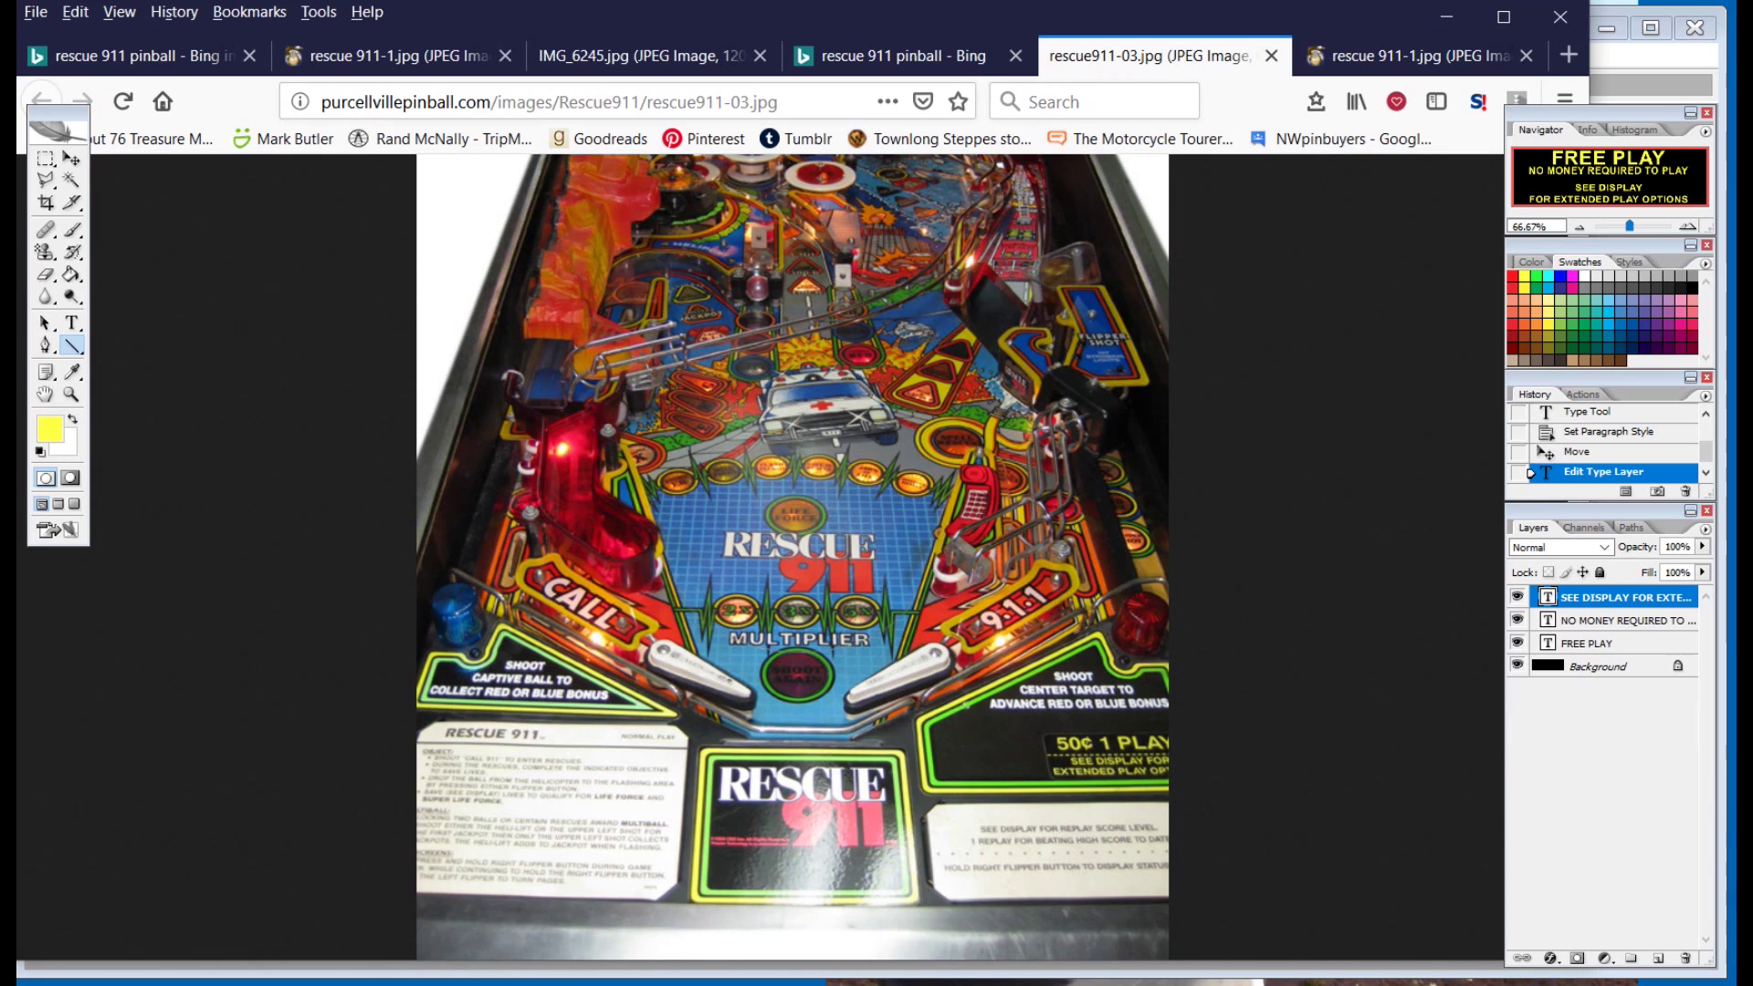
key(alt+Tab)
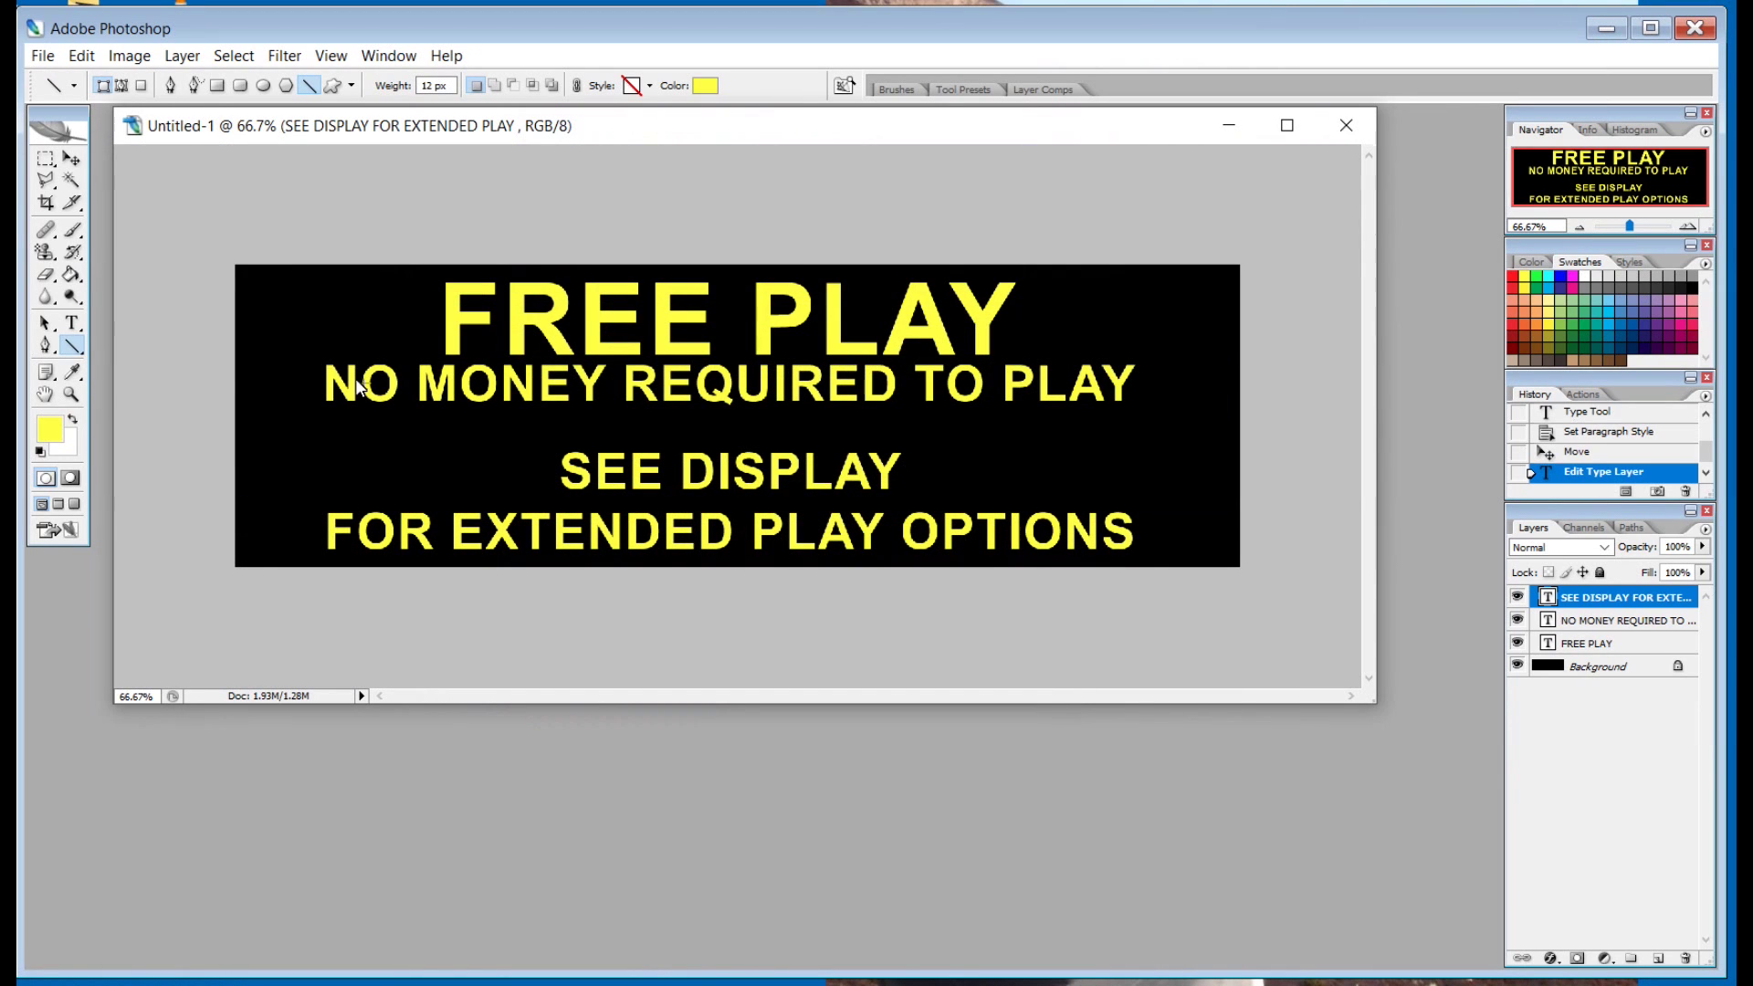
click(72, 345)
drag(292, 440, 294, 440)
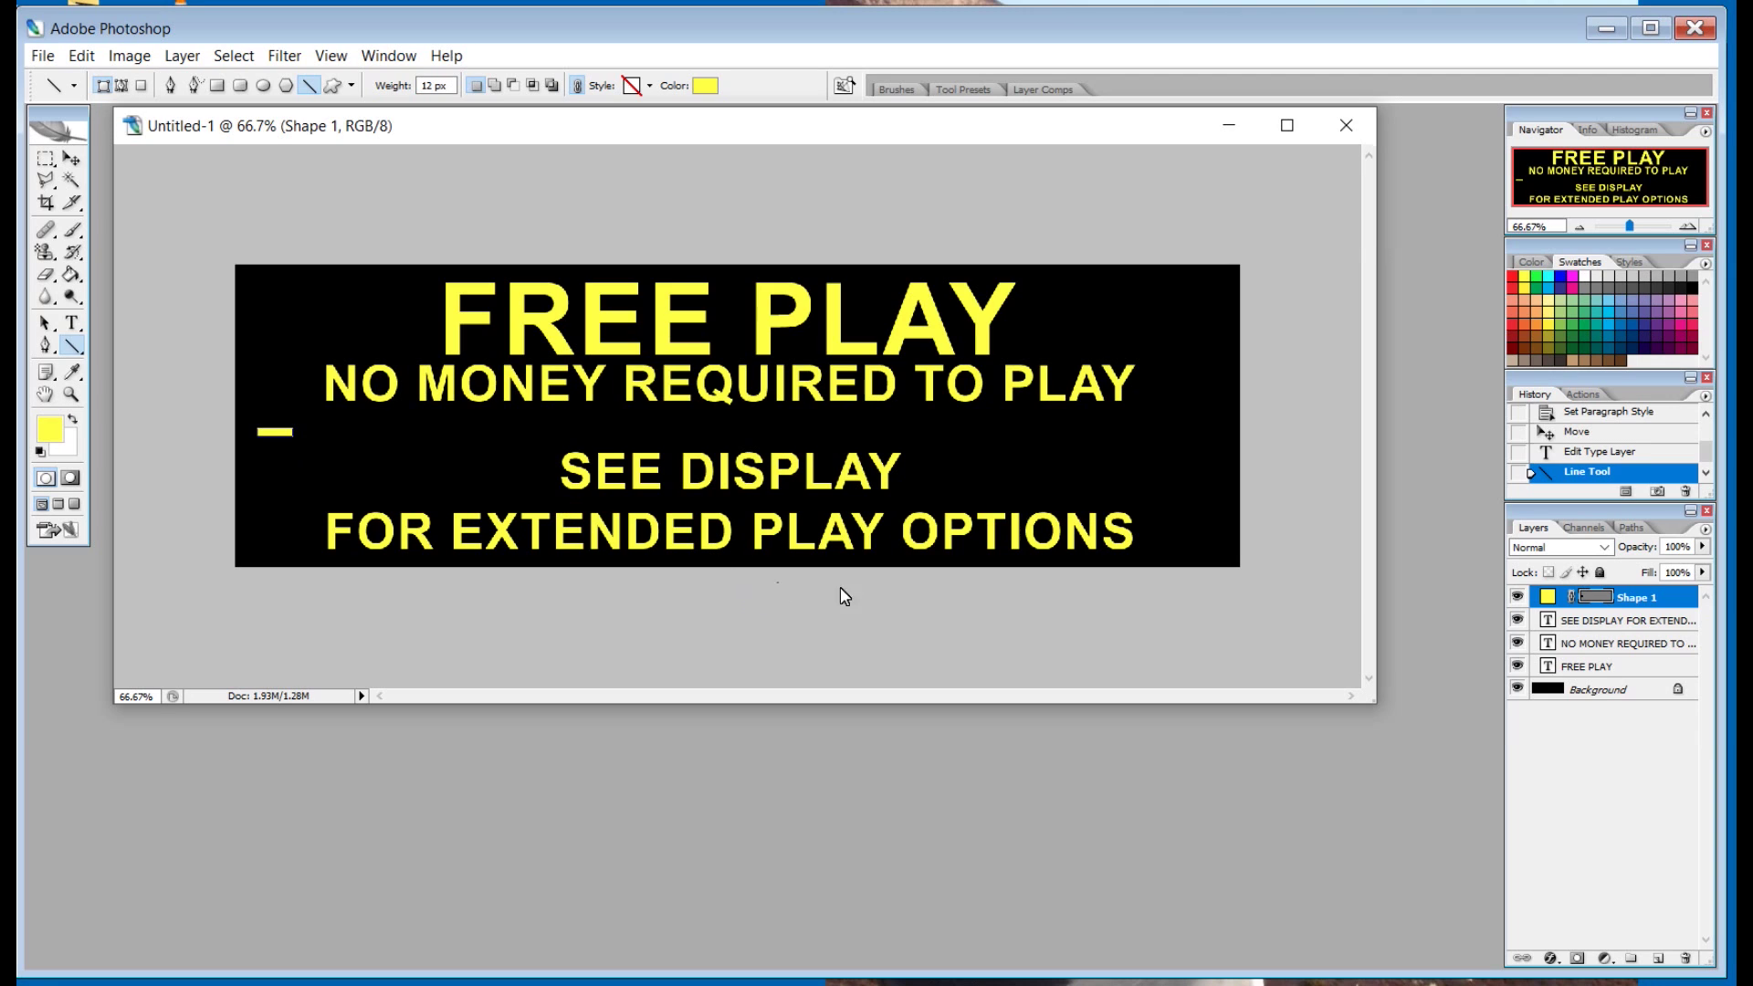
Rasterize the shape layer containing the short yellow line
right_click(1677, 606)
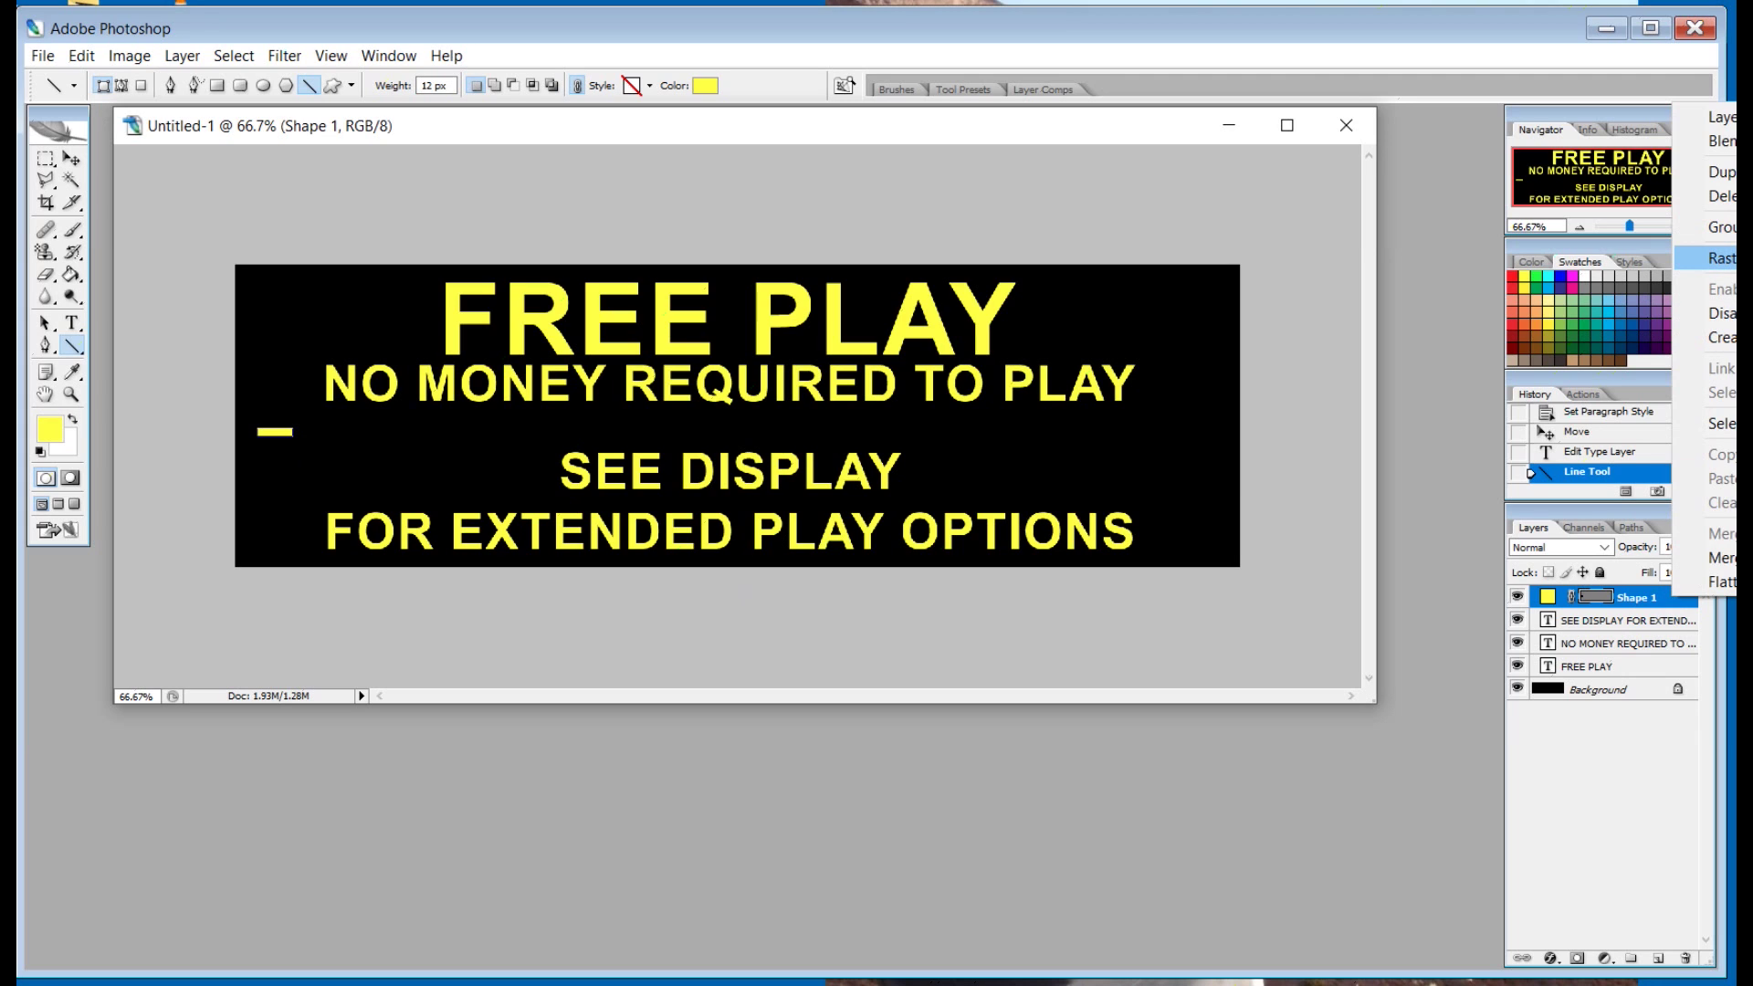
click(1454, 654)
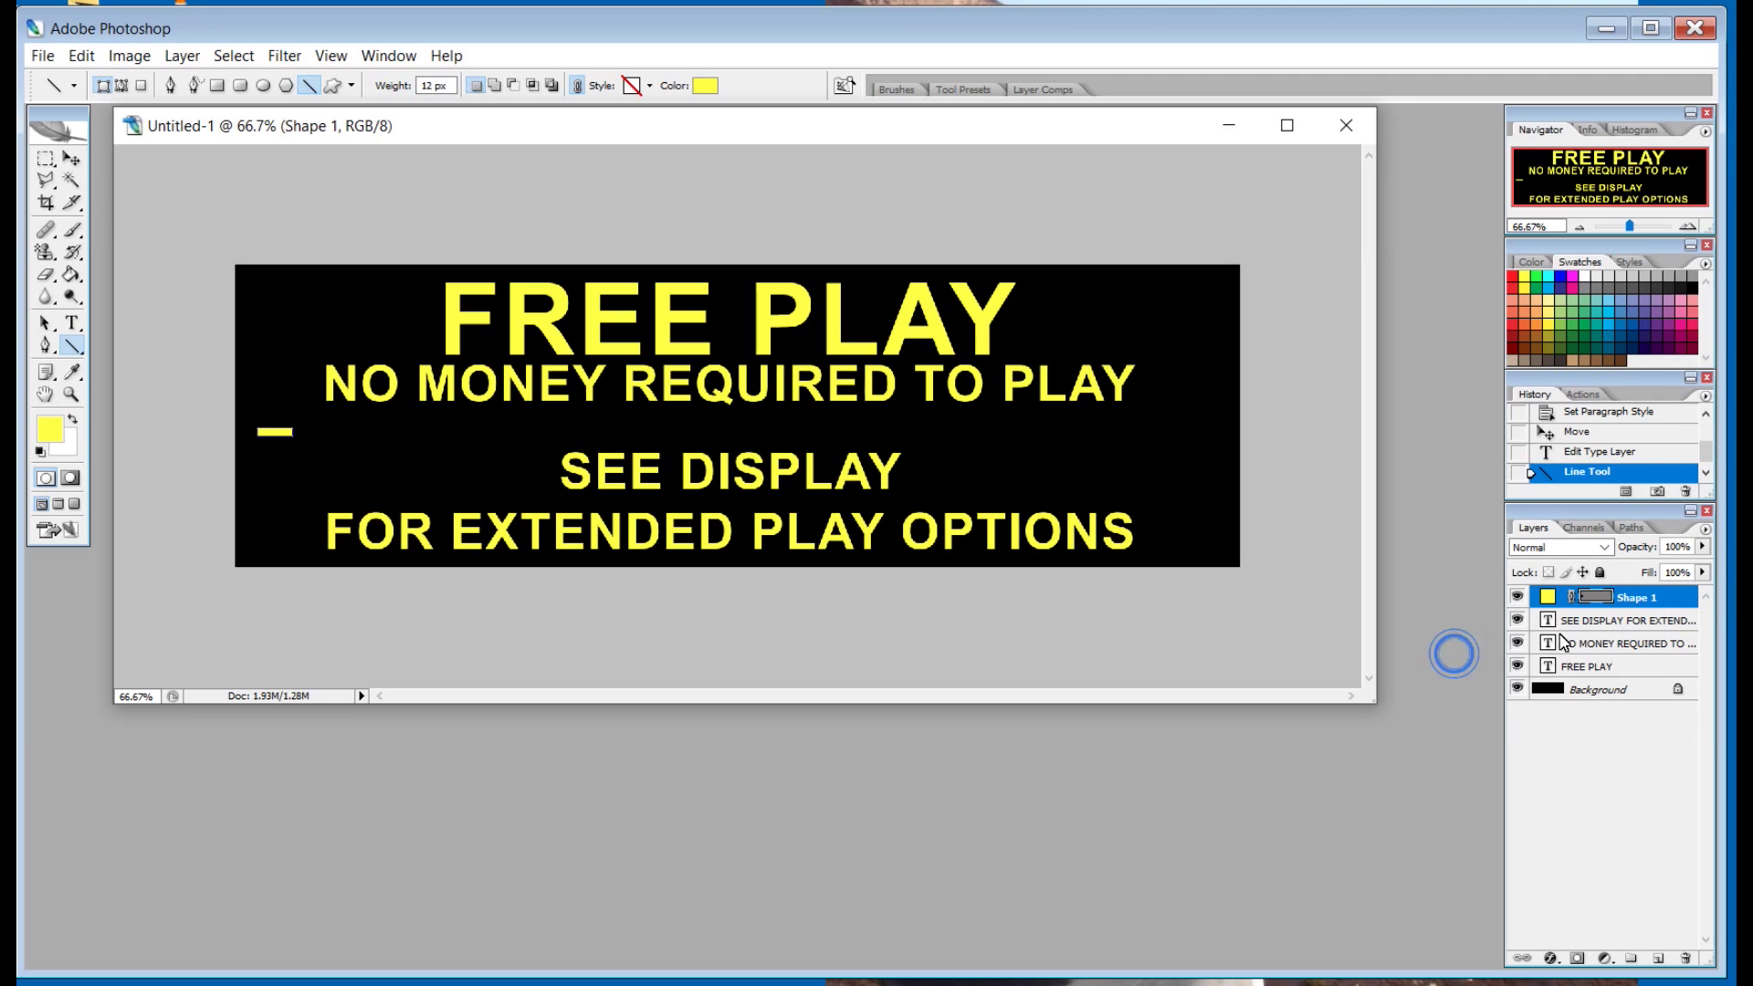
right_click(1655, 602)
right_click(1543, 602)
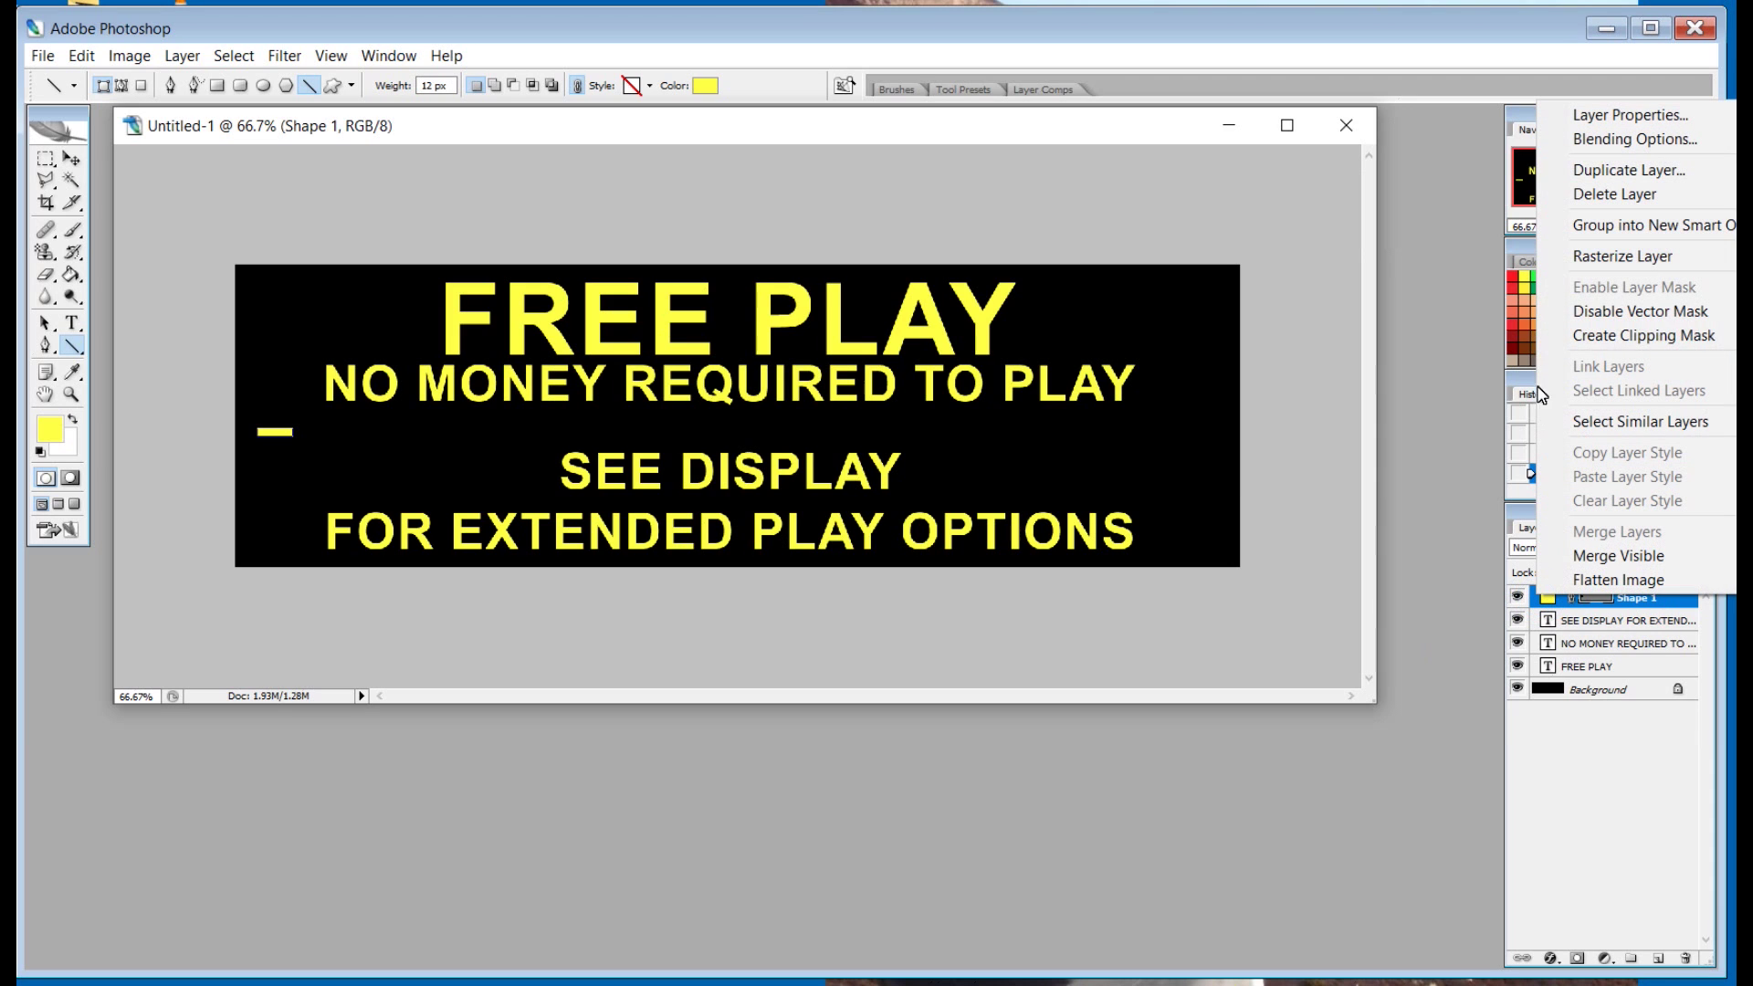
click(1590, 257)
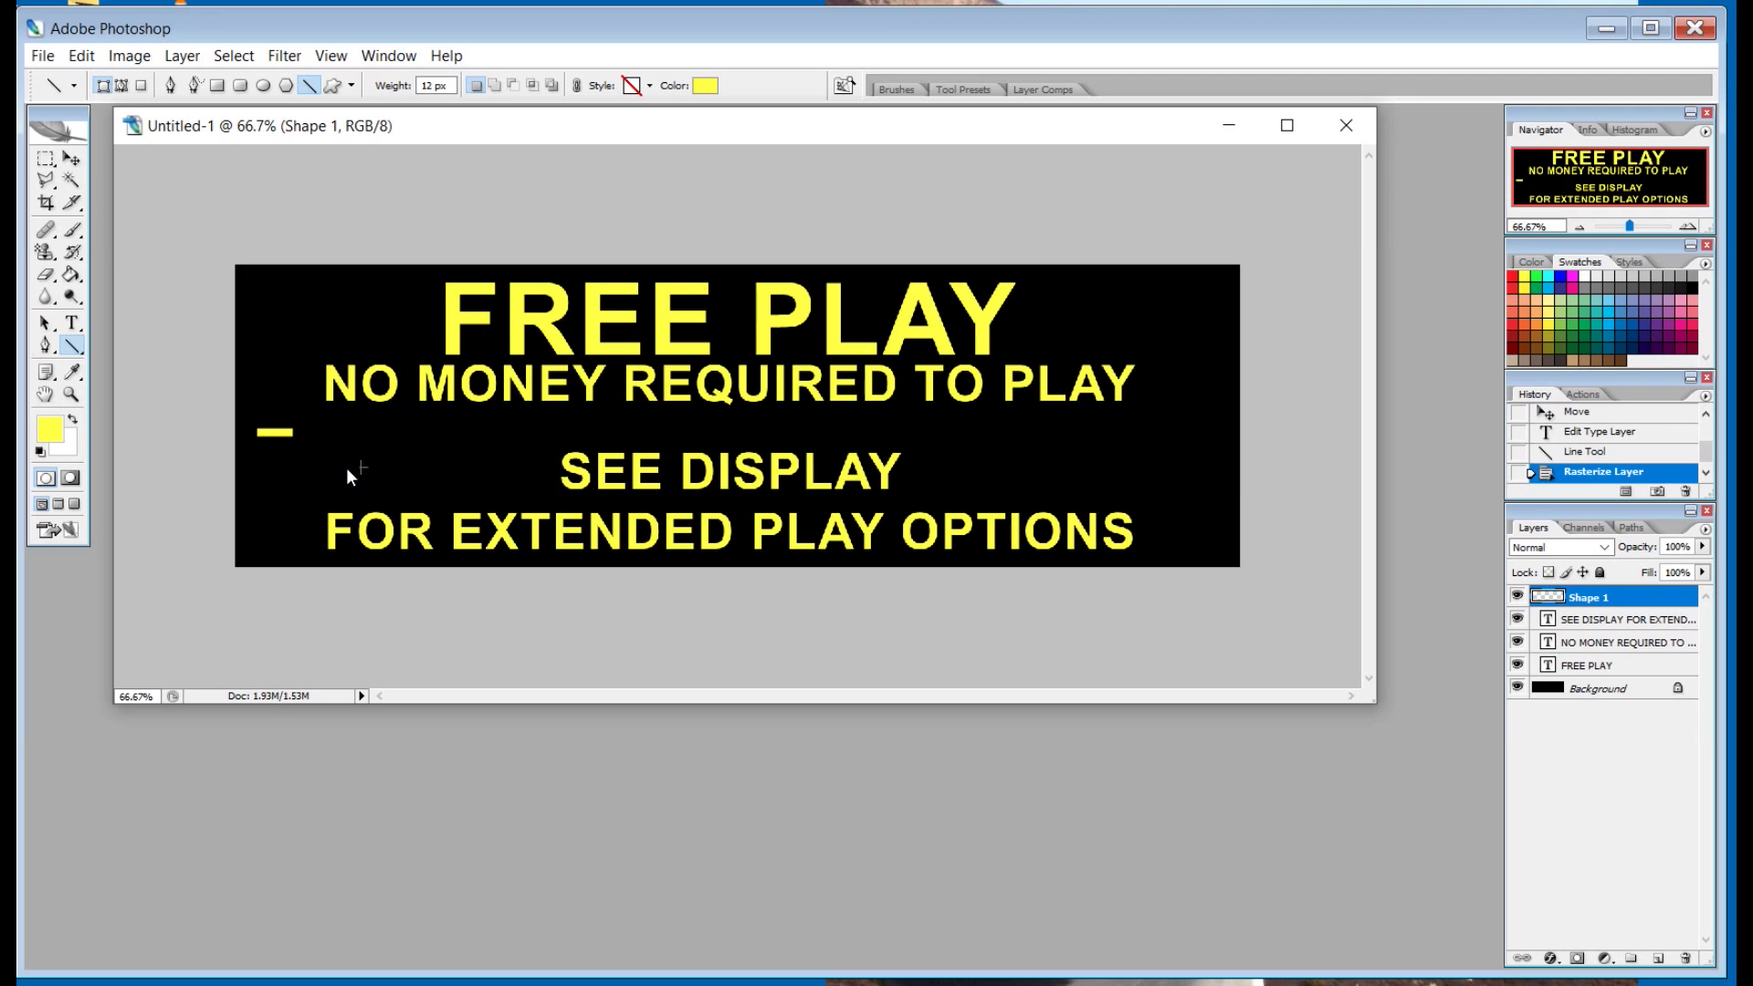
Copy the short yellow dash and place the copy beside it on the same line, leaving a small gap
click(45, 158)
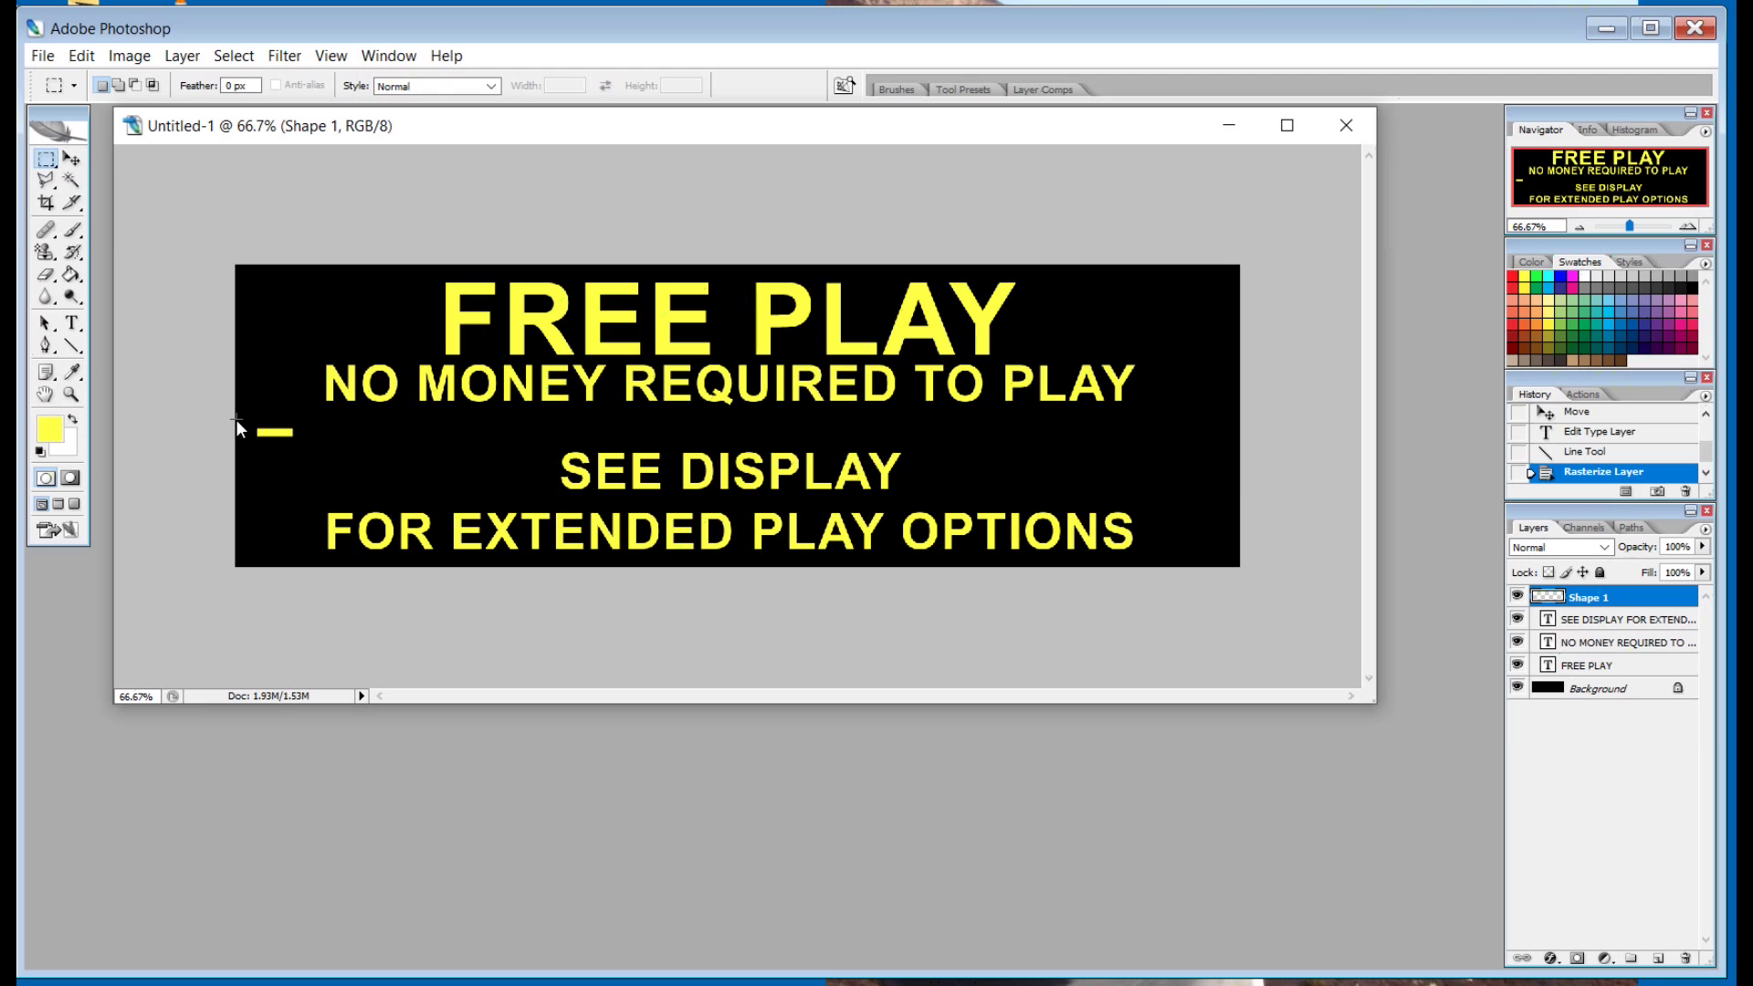
key(ctrl+plus)
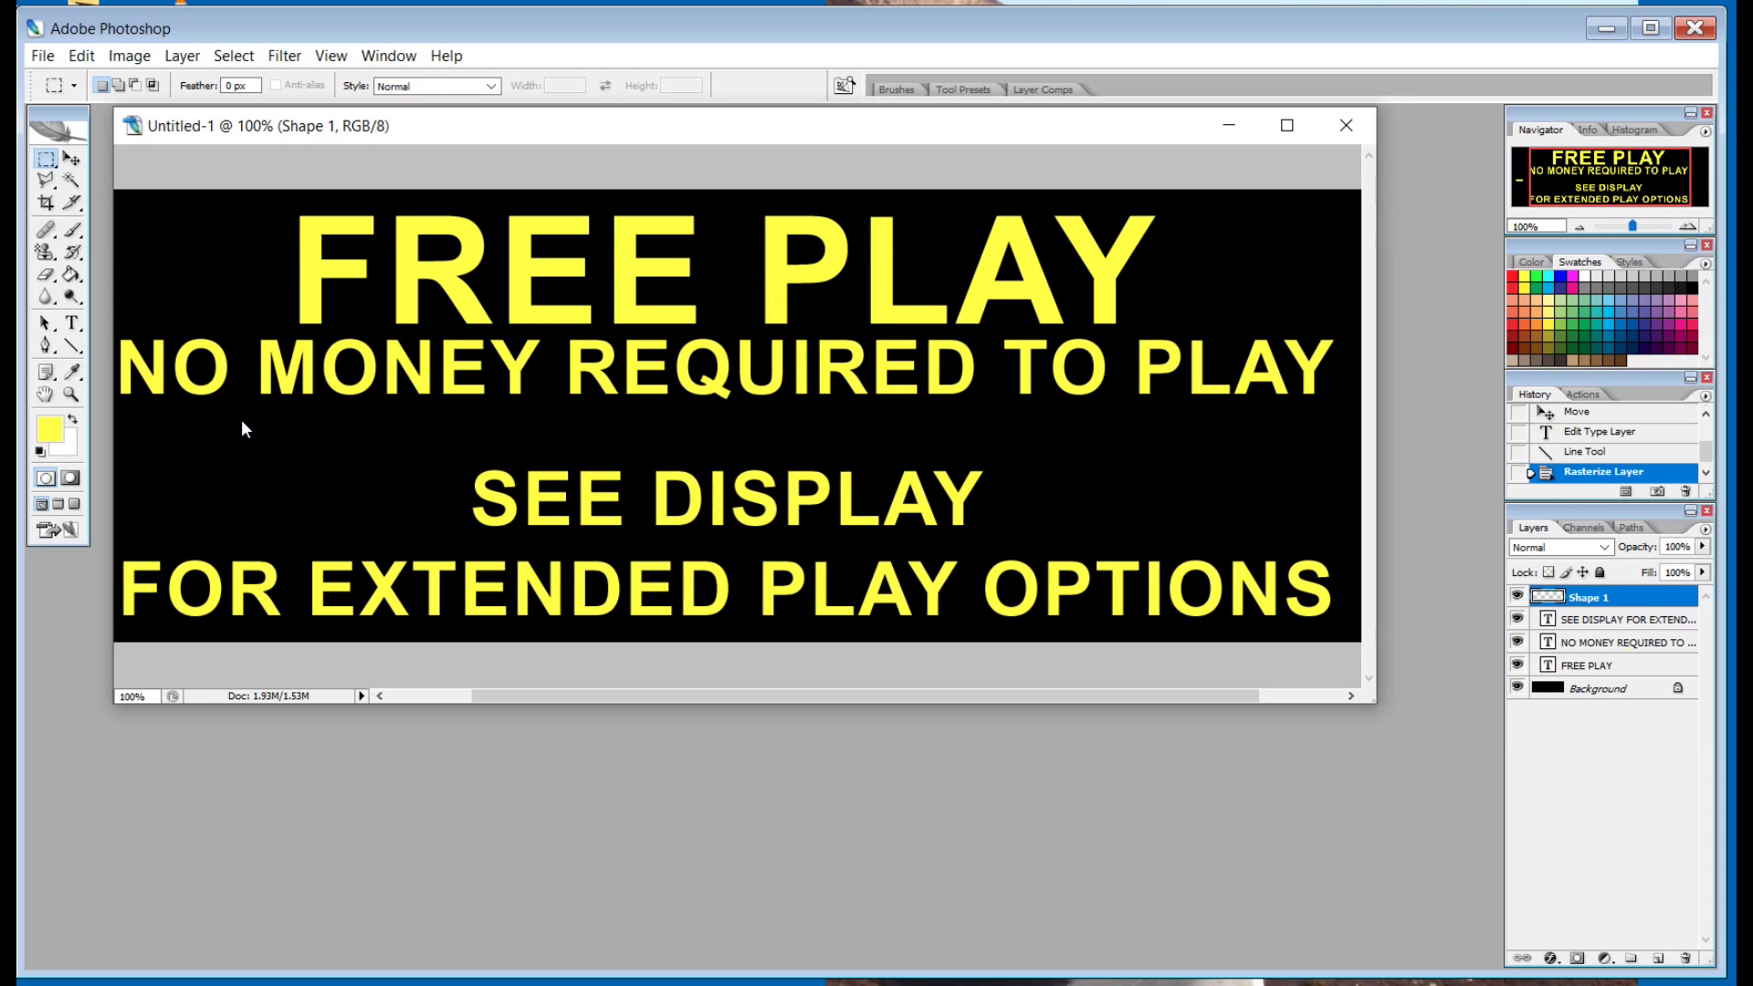
click(408, 696)
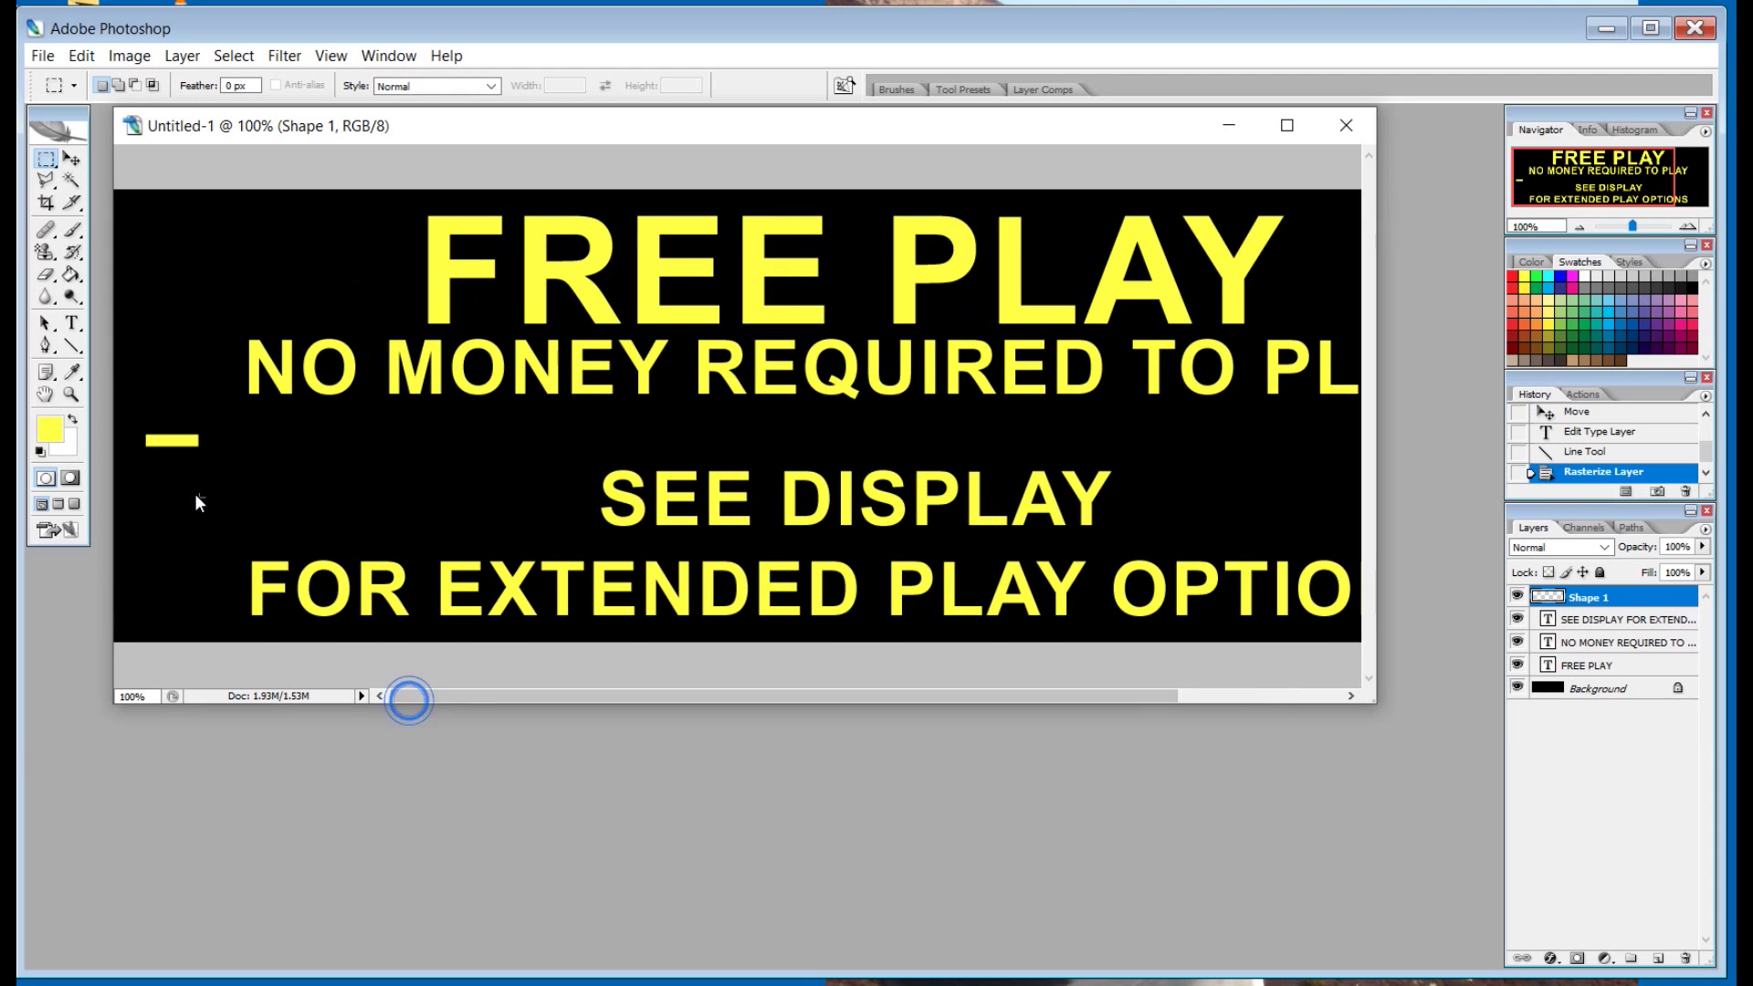
drag(218, 470, 224, 468)
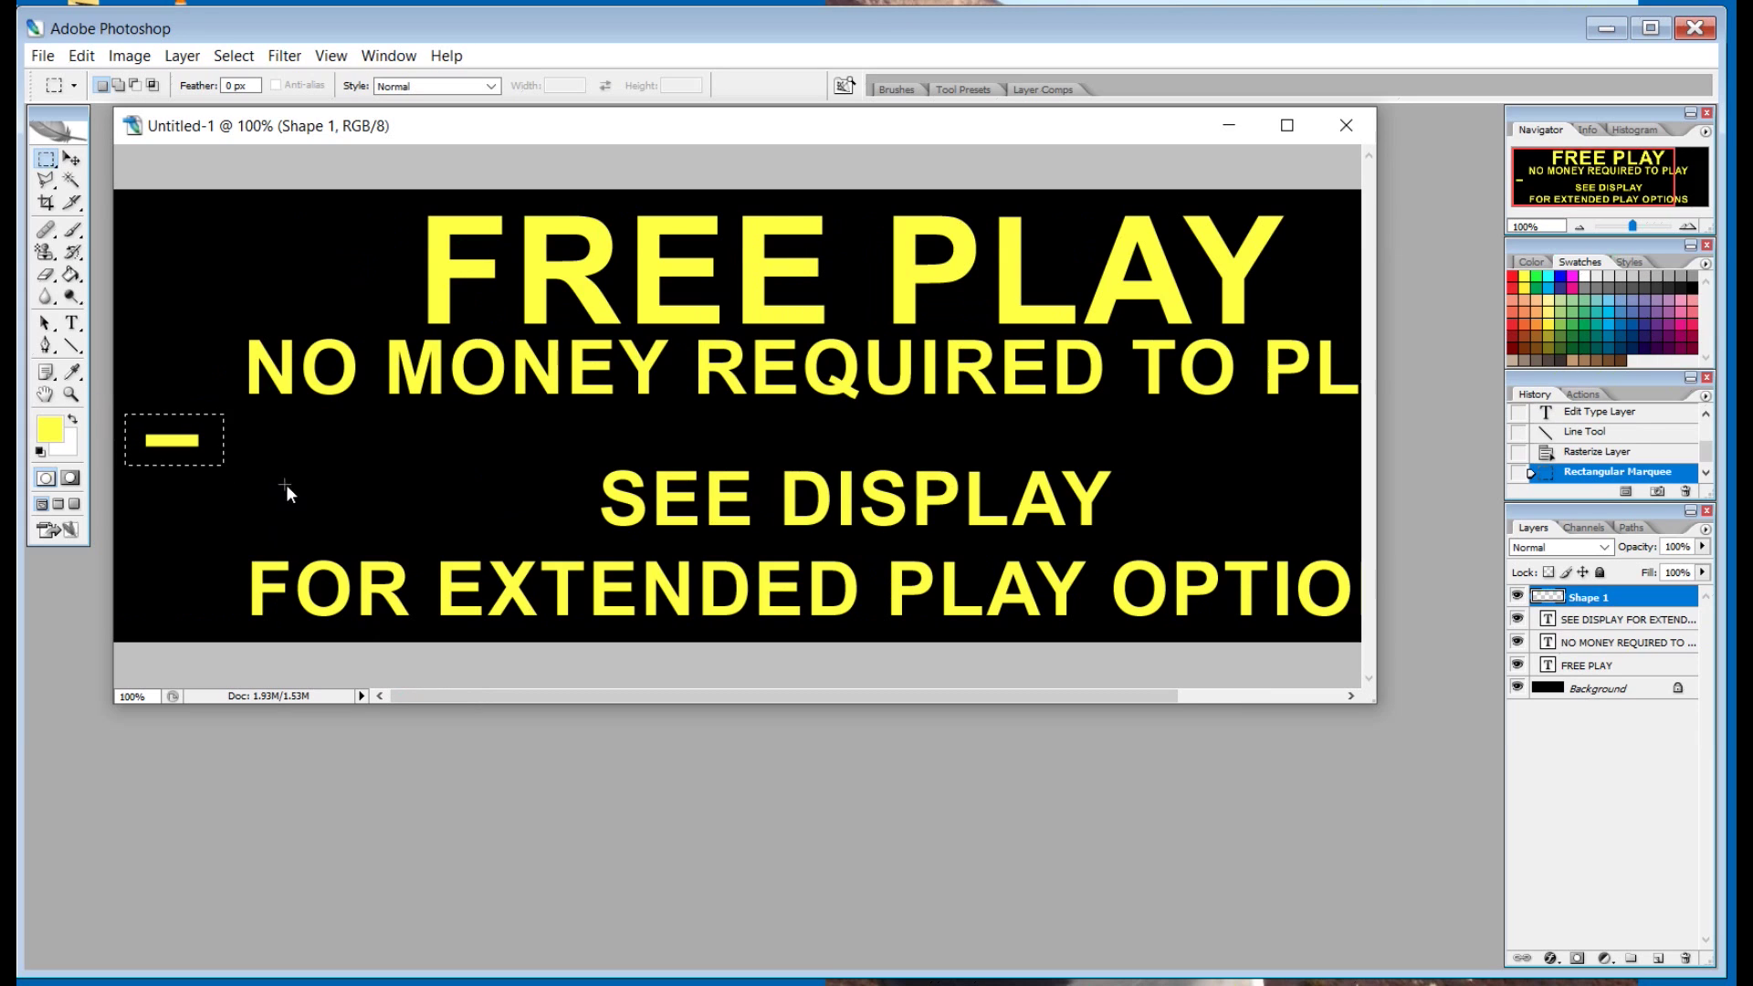
click(340, 497)
key(ctrl+v)
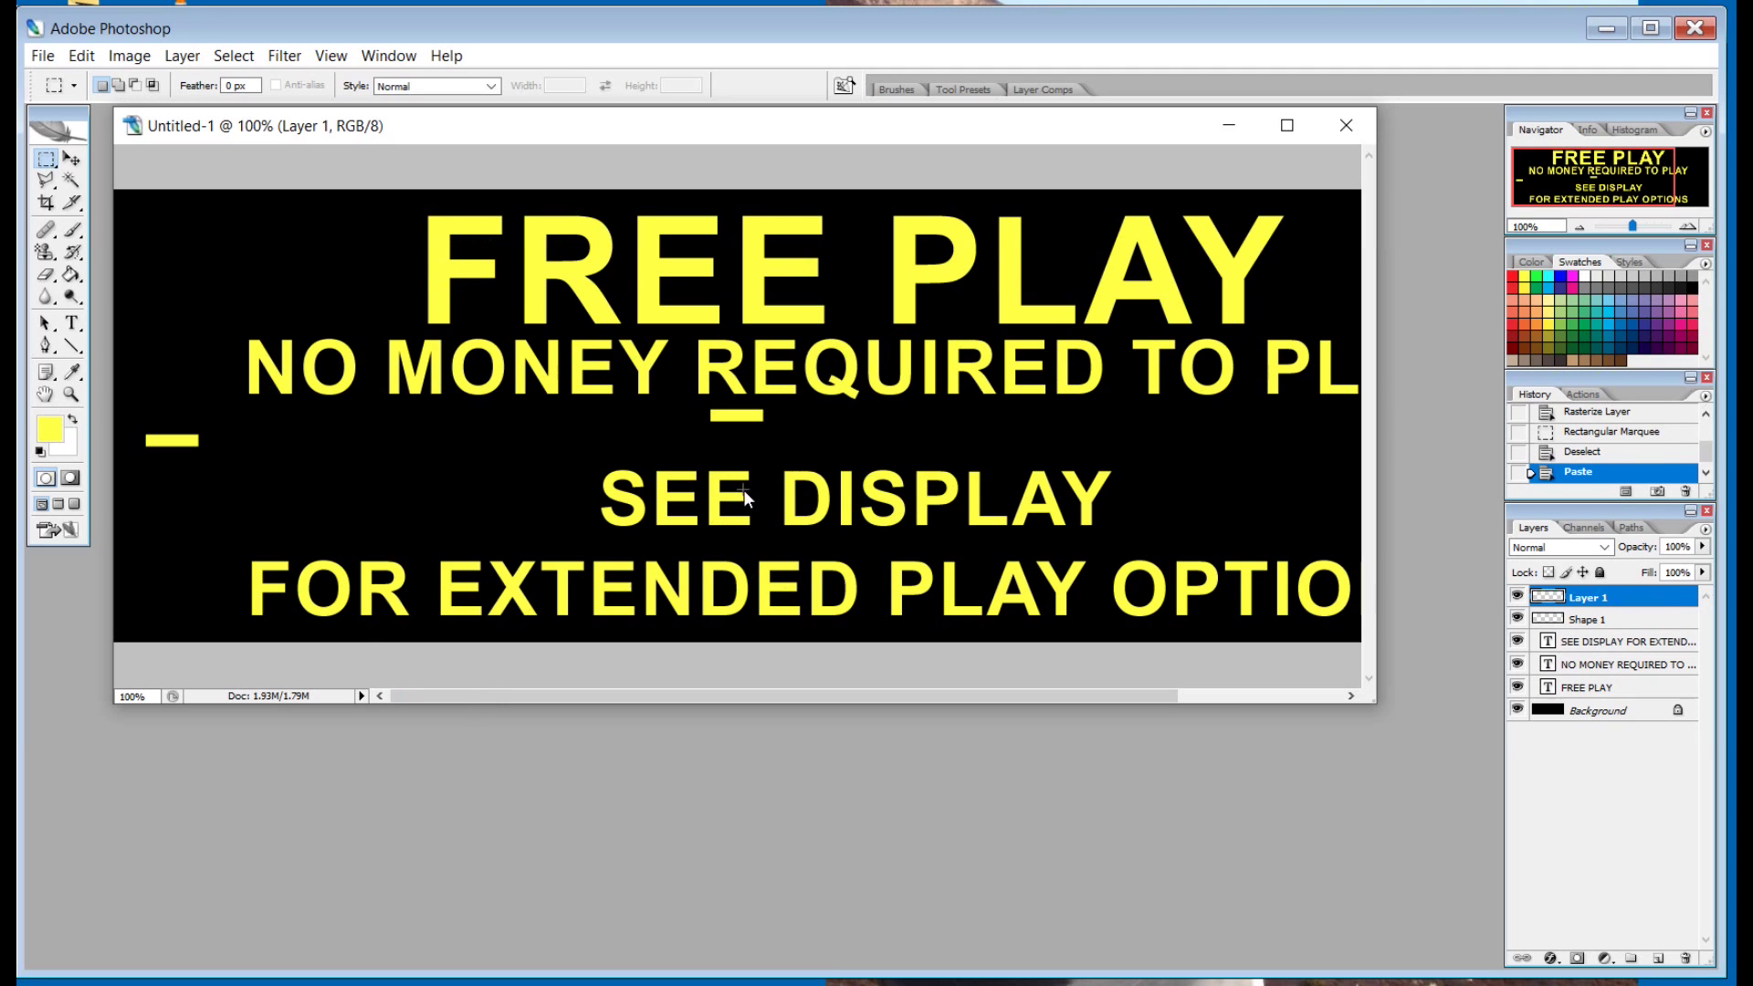
drag(747, 422, 259, 446)
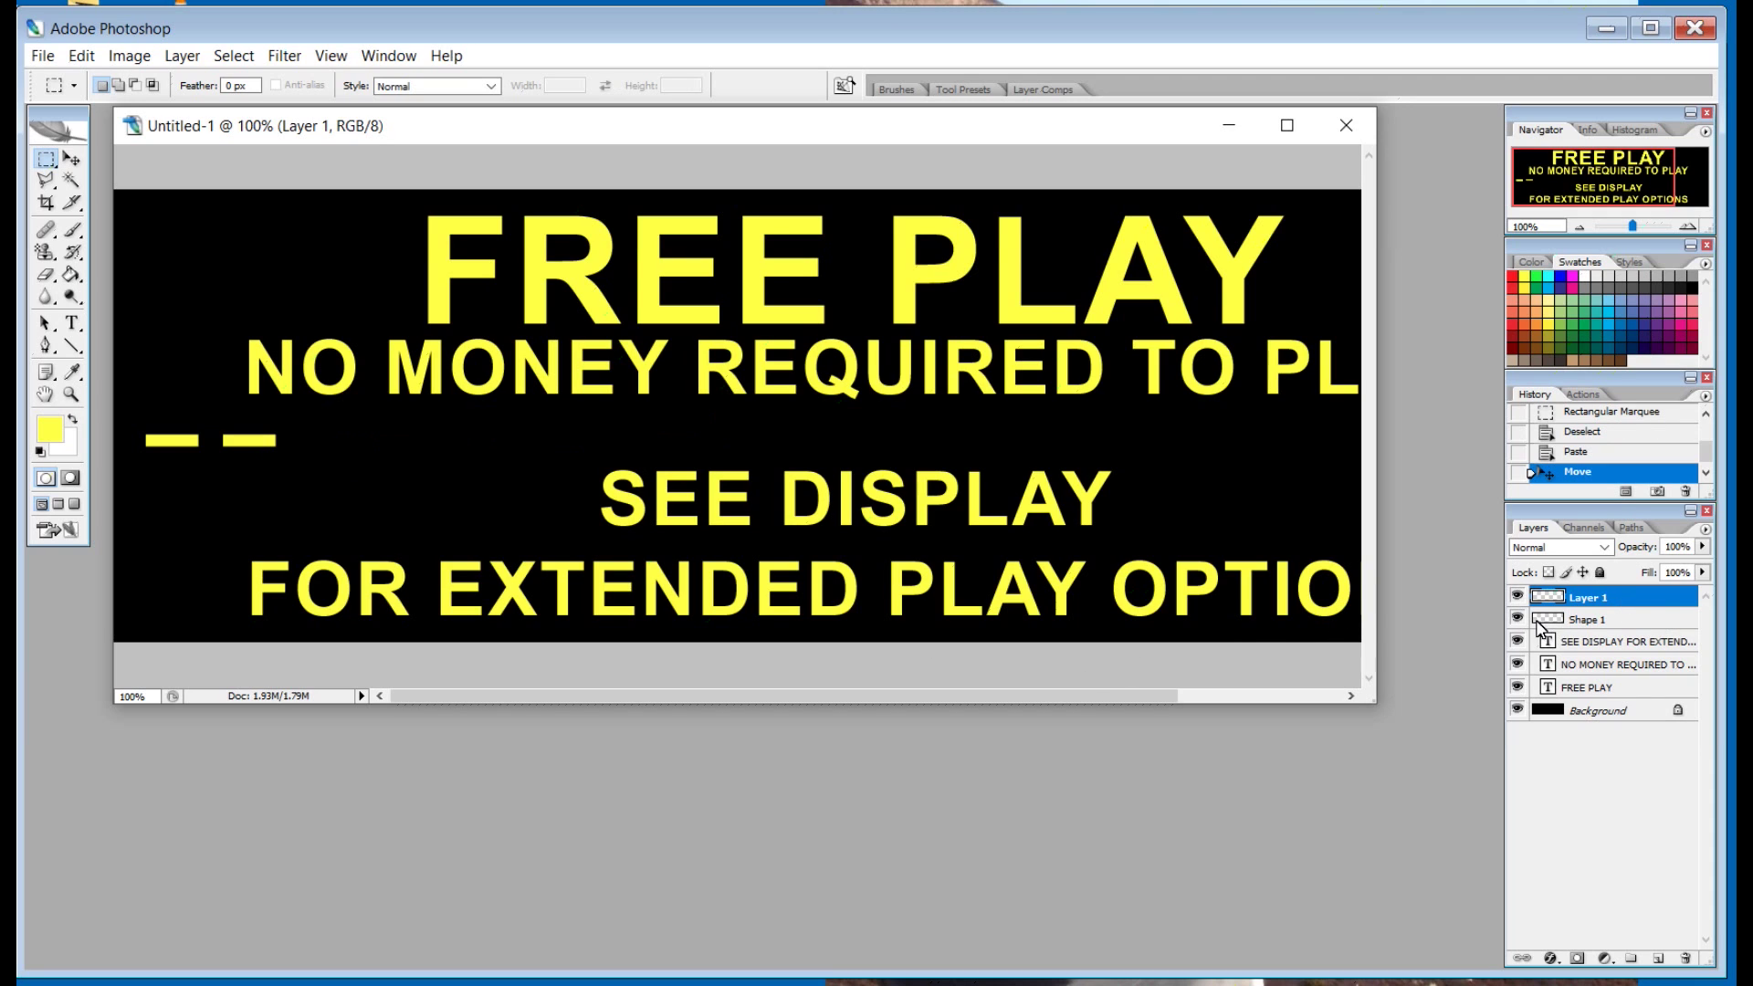
Merge the two single-dash layers into one layer and check its content by toggling its visibility
click(1517, 595)
click(1518, 595)
click(1517, 619)
click(1518, 620)
click(1622, 621)
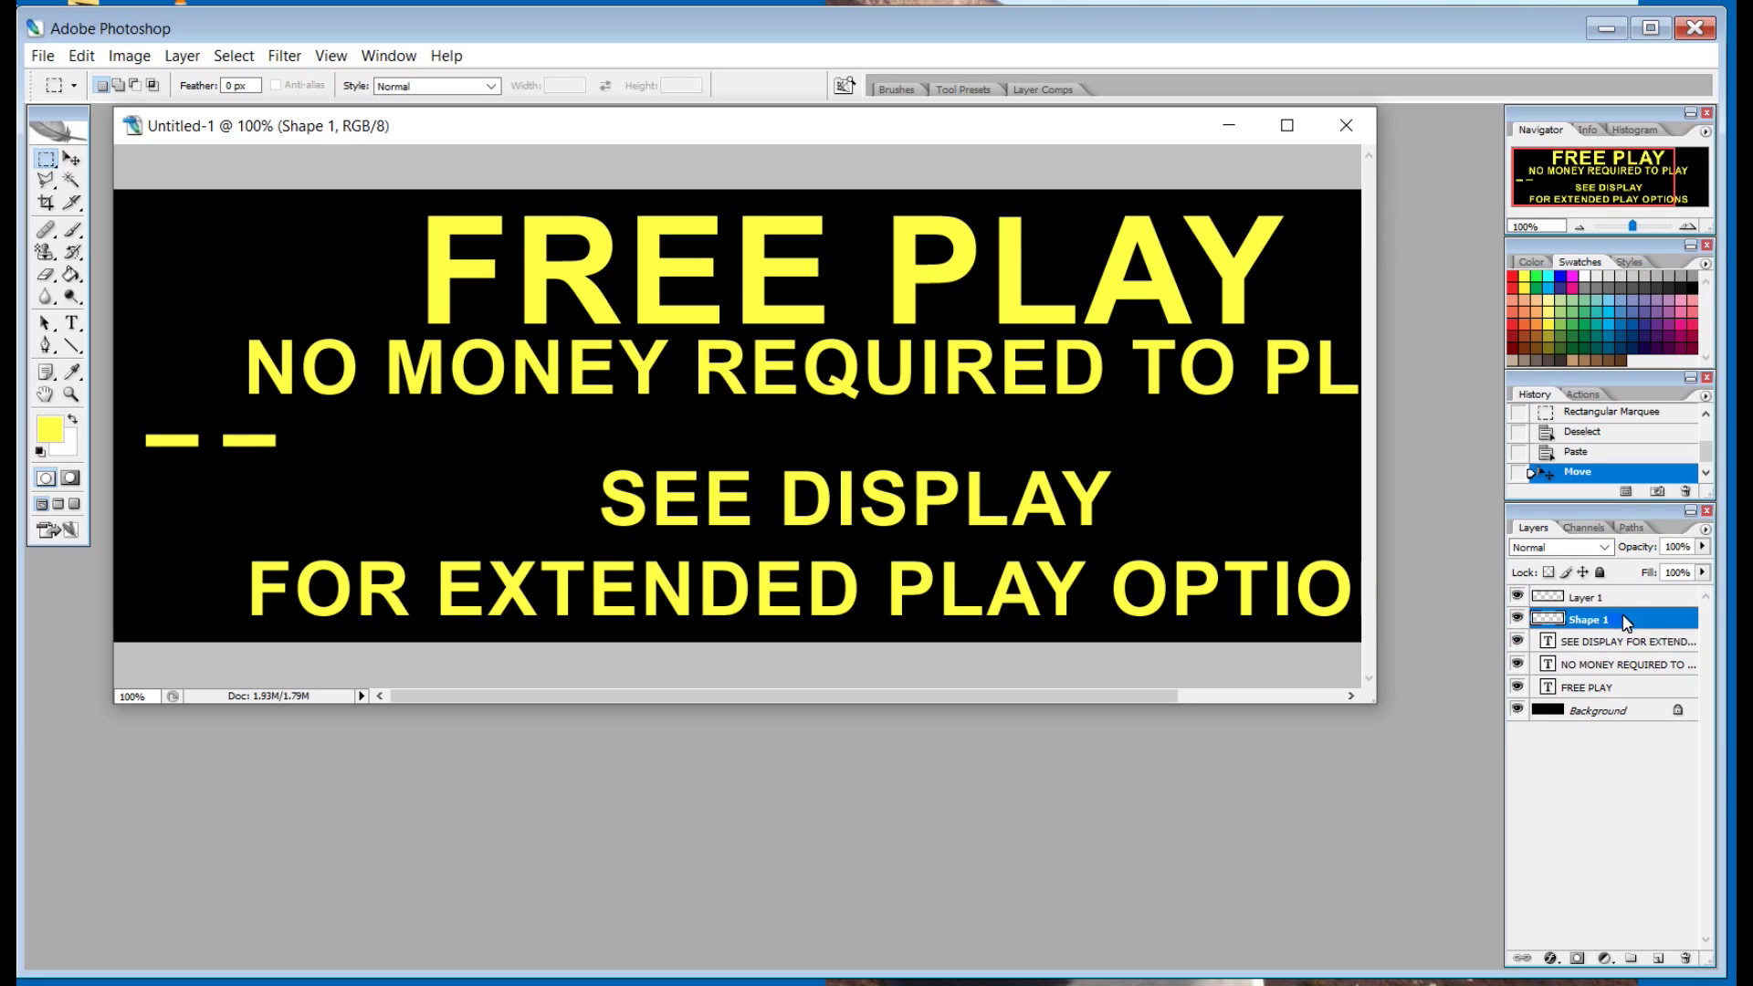
shift+click(1619, 597)
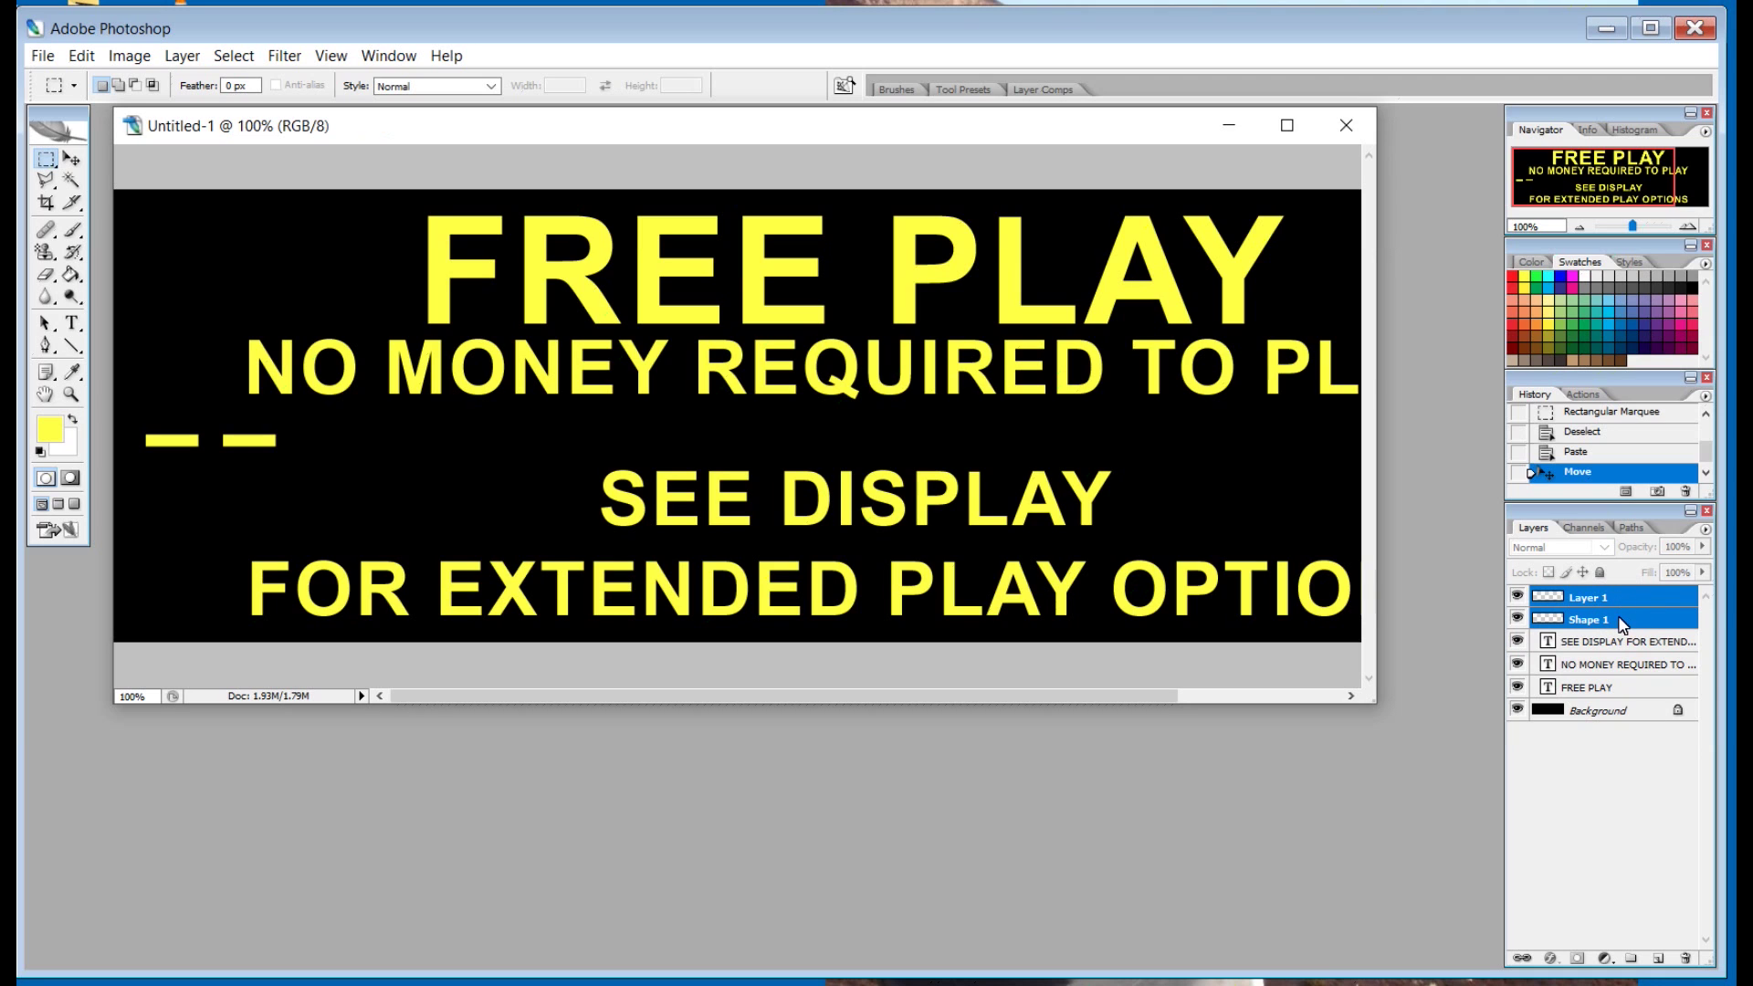
right_click(1618, 607)
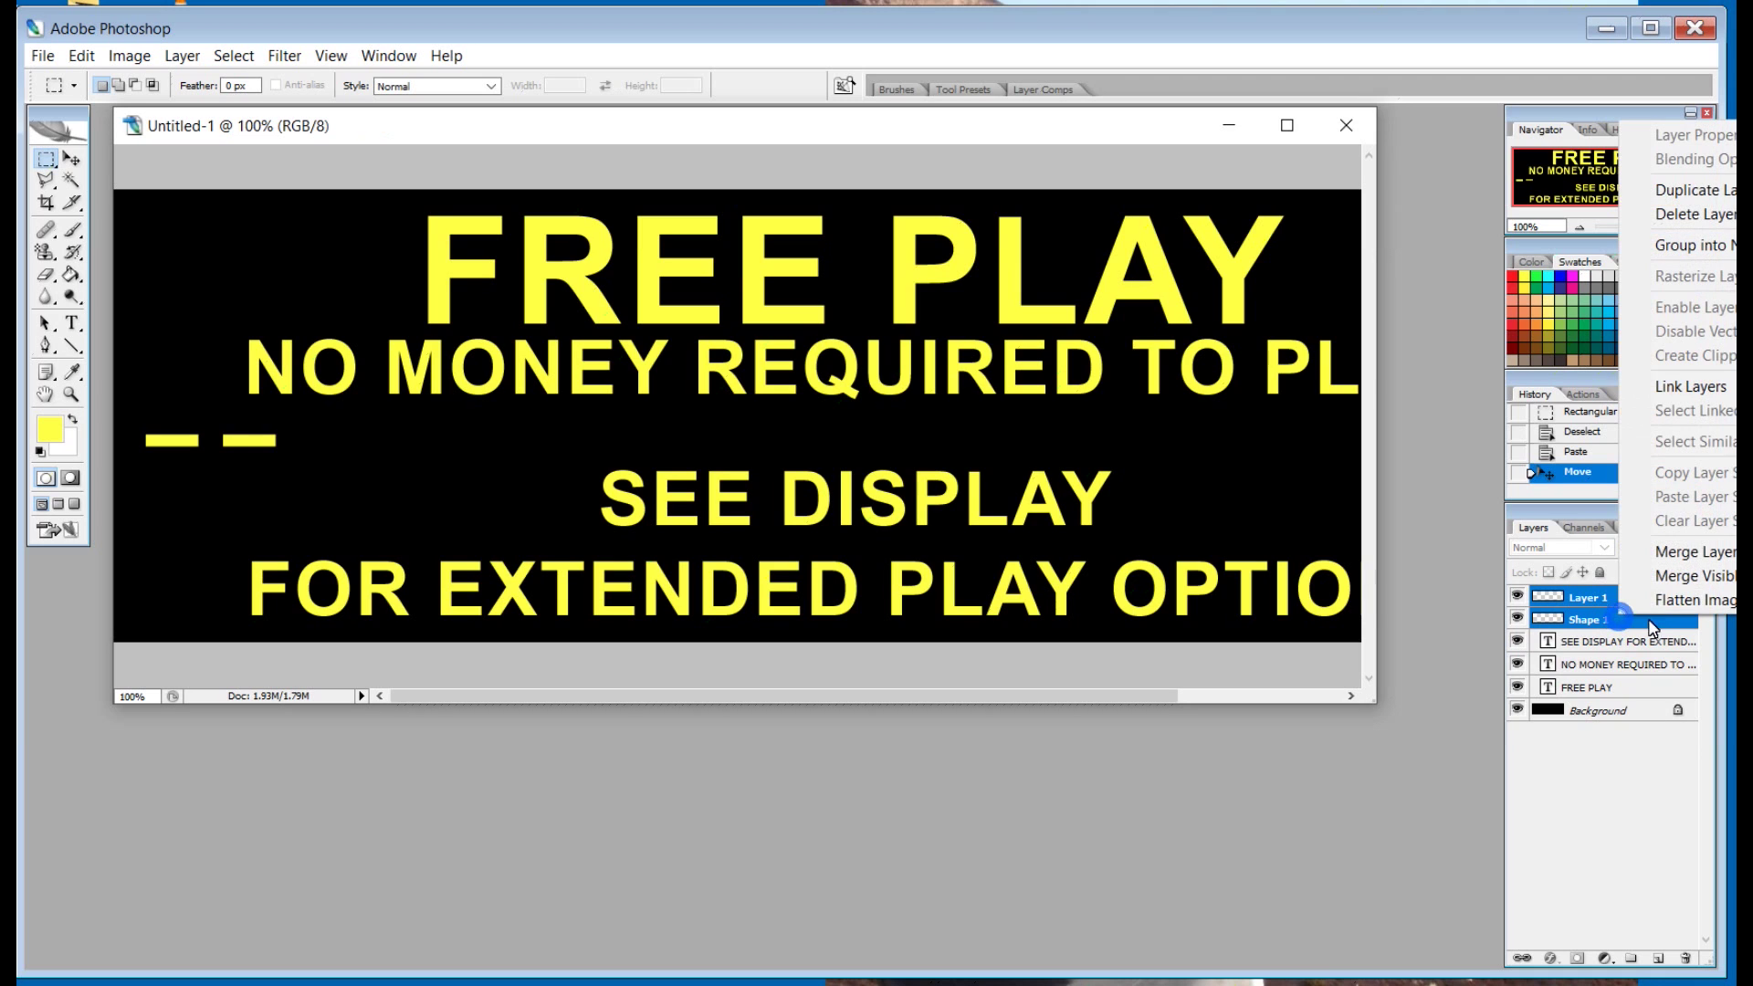
click(1672, 552)
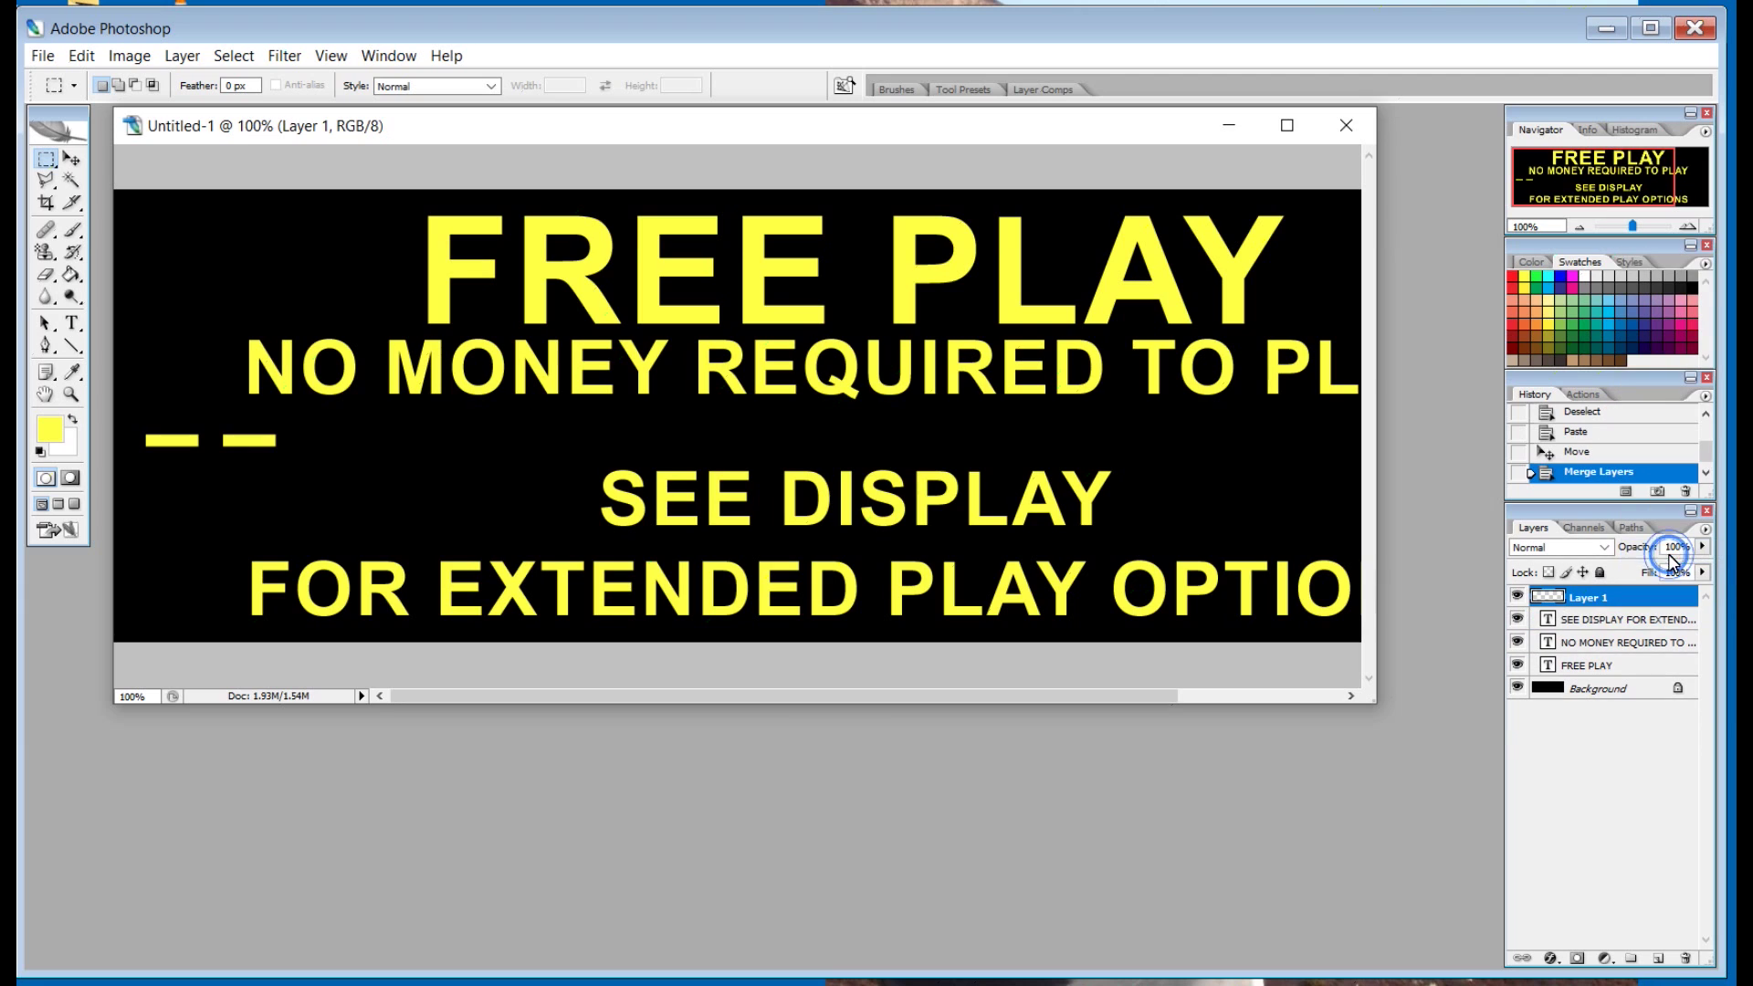
click(1518, 597)
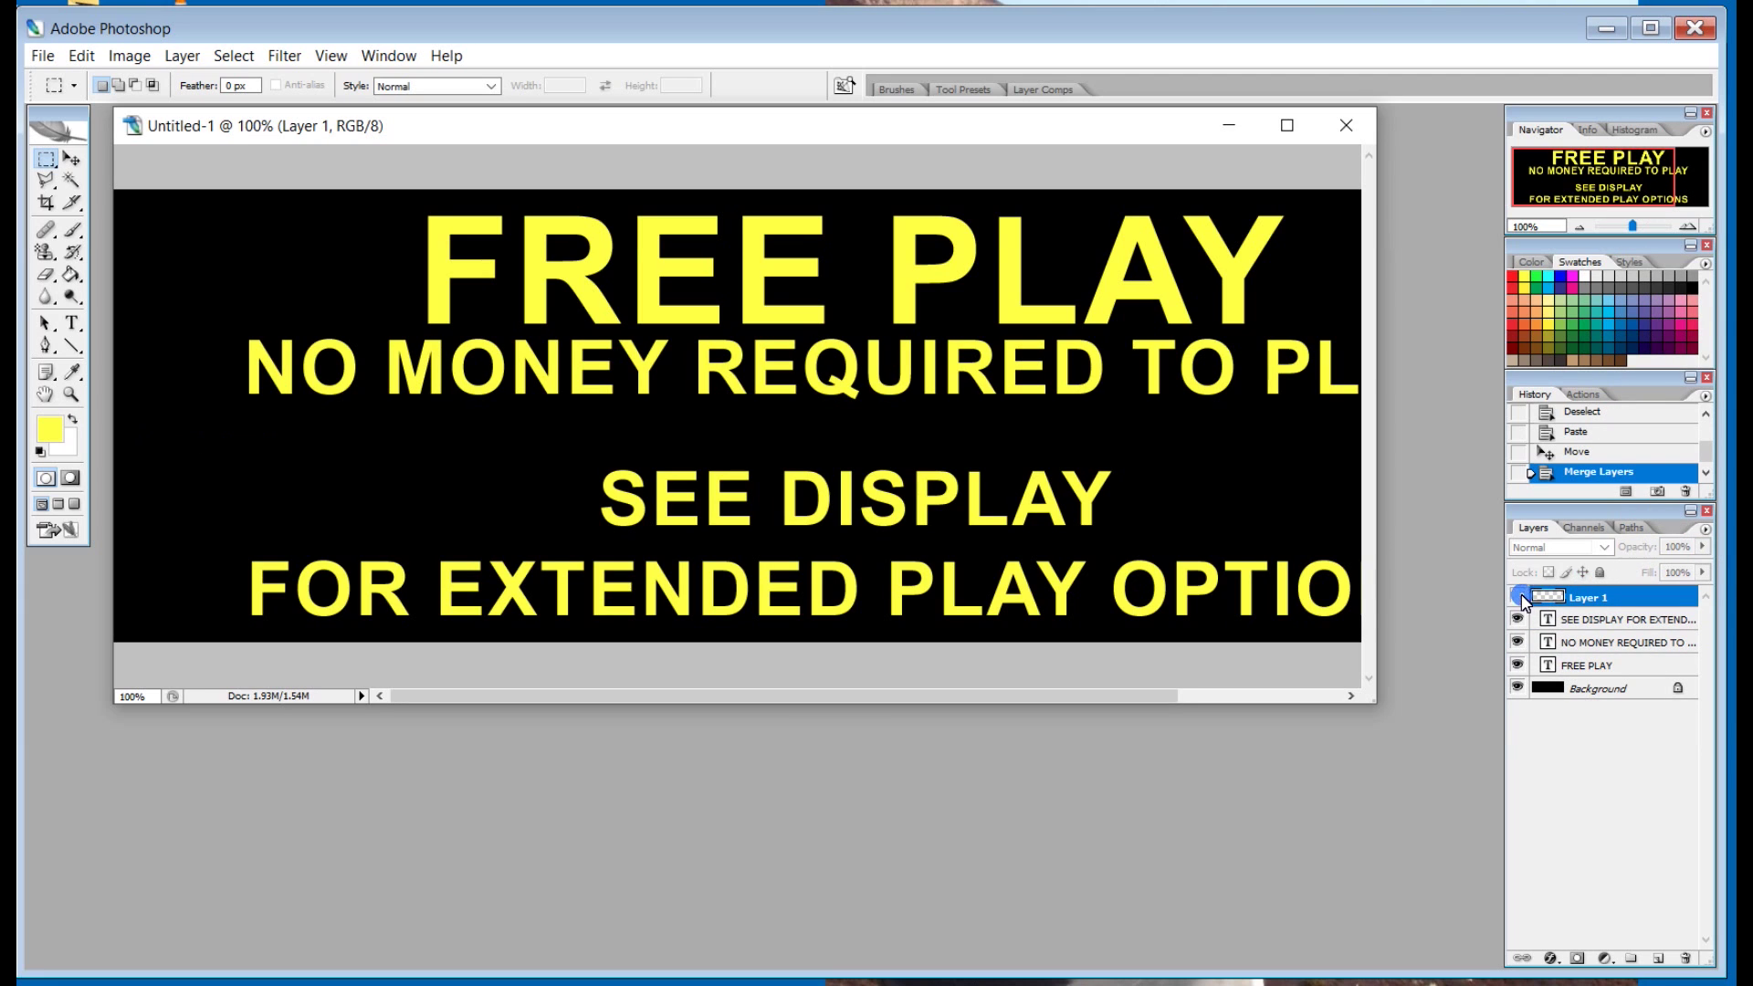
click(1518, 597)
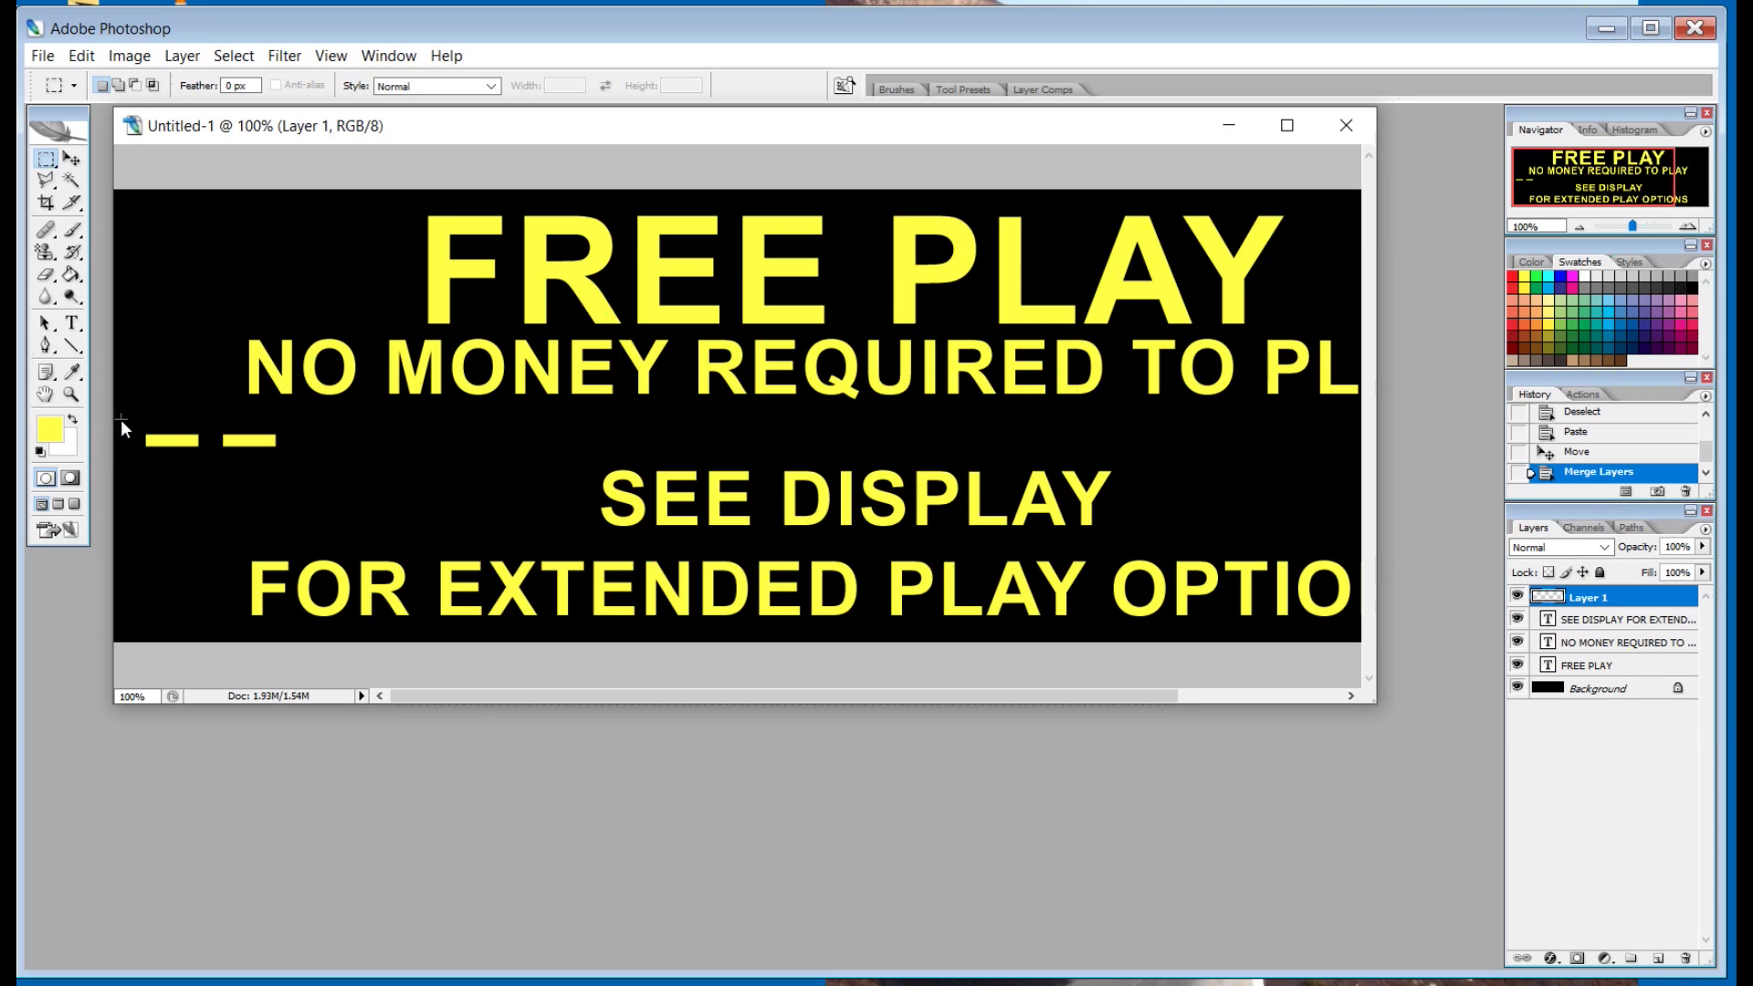
Copy the pair of dashes and place the copy directly after the original pair, in line and evenly spaced
drag(122, 418, 305, 464)
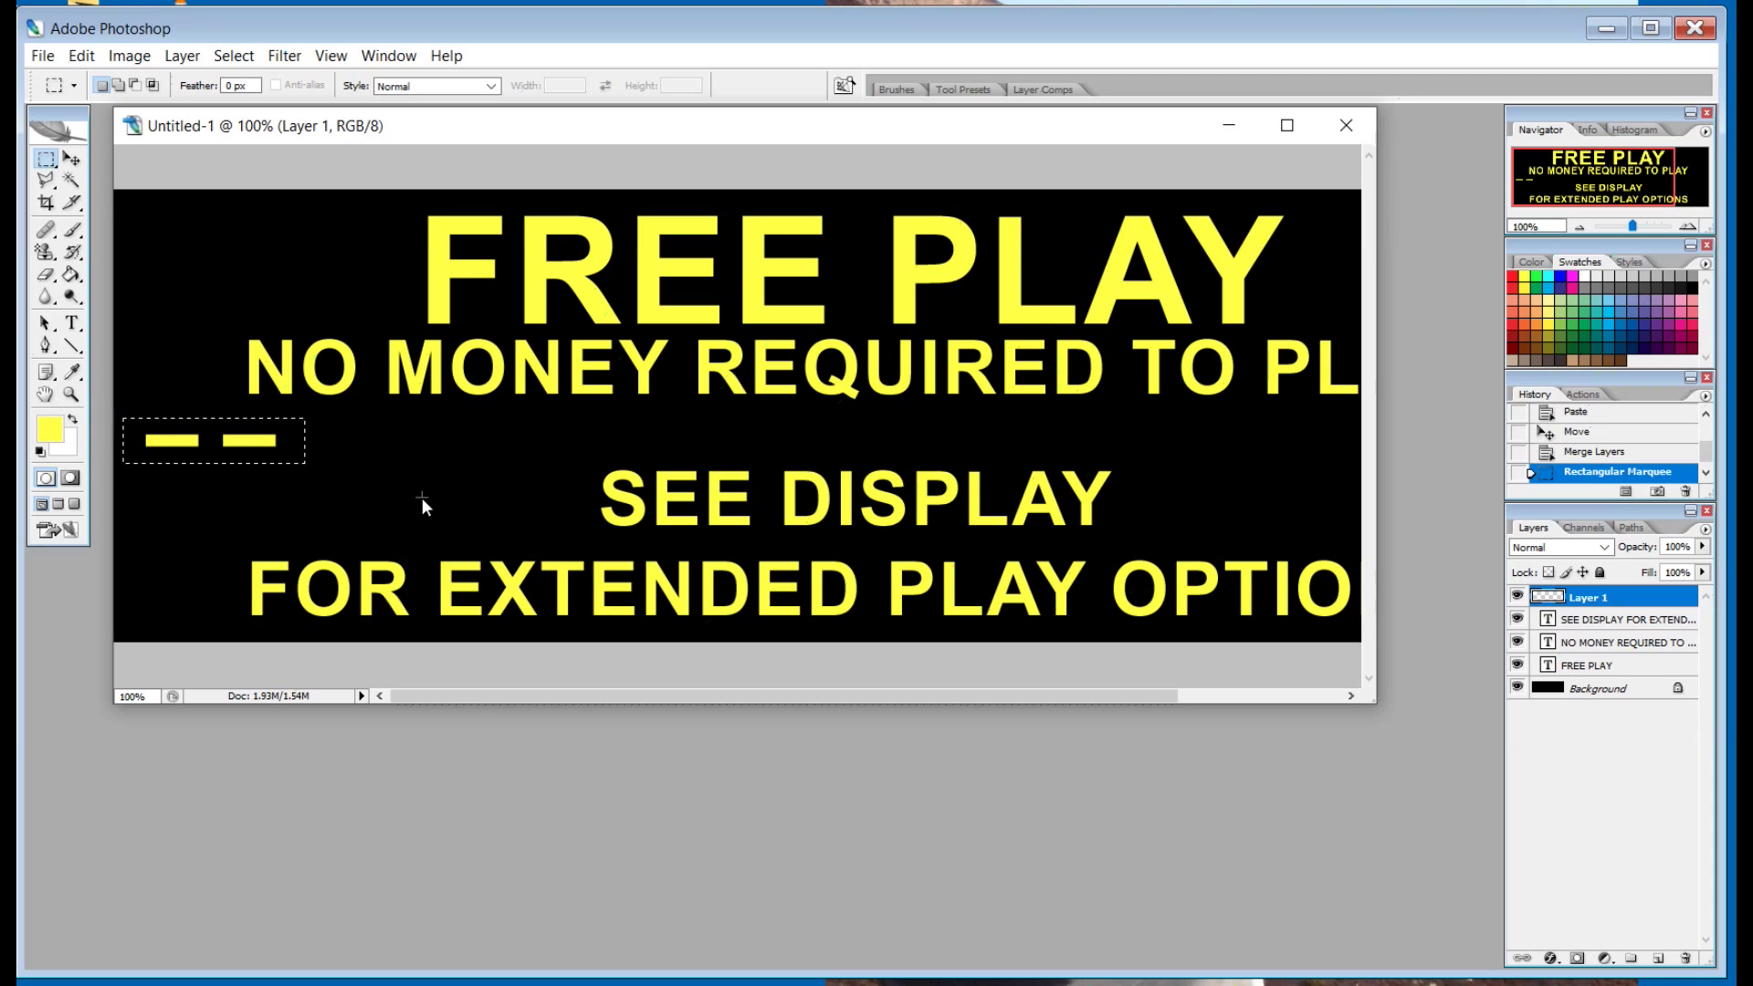
key(ctrl+c)
key(ctrl+d)
key(ctrl+v)
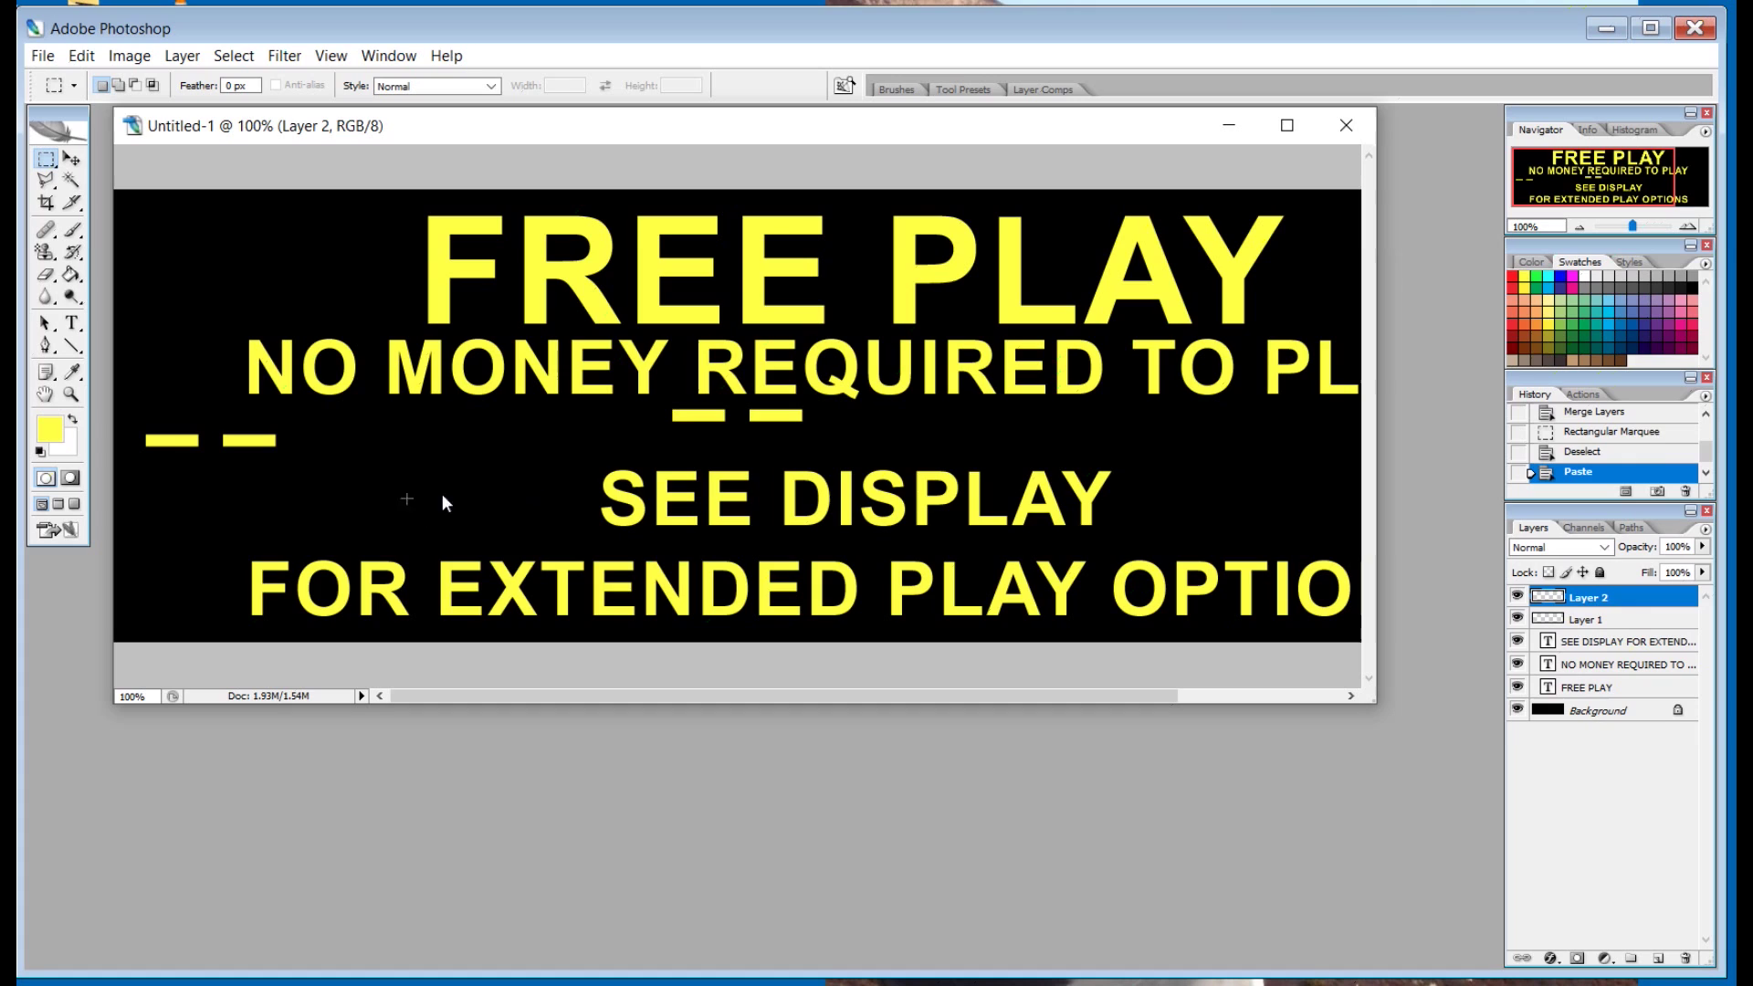
drag(688, 420, 325, 444)
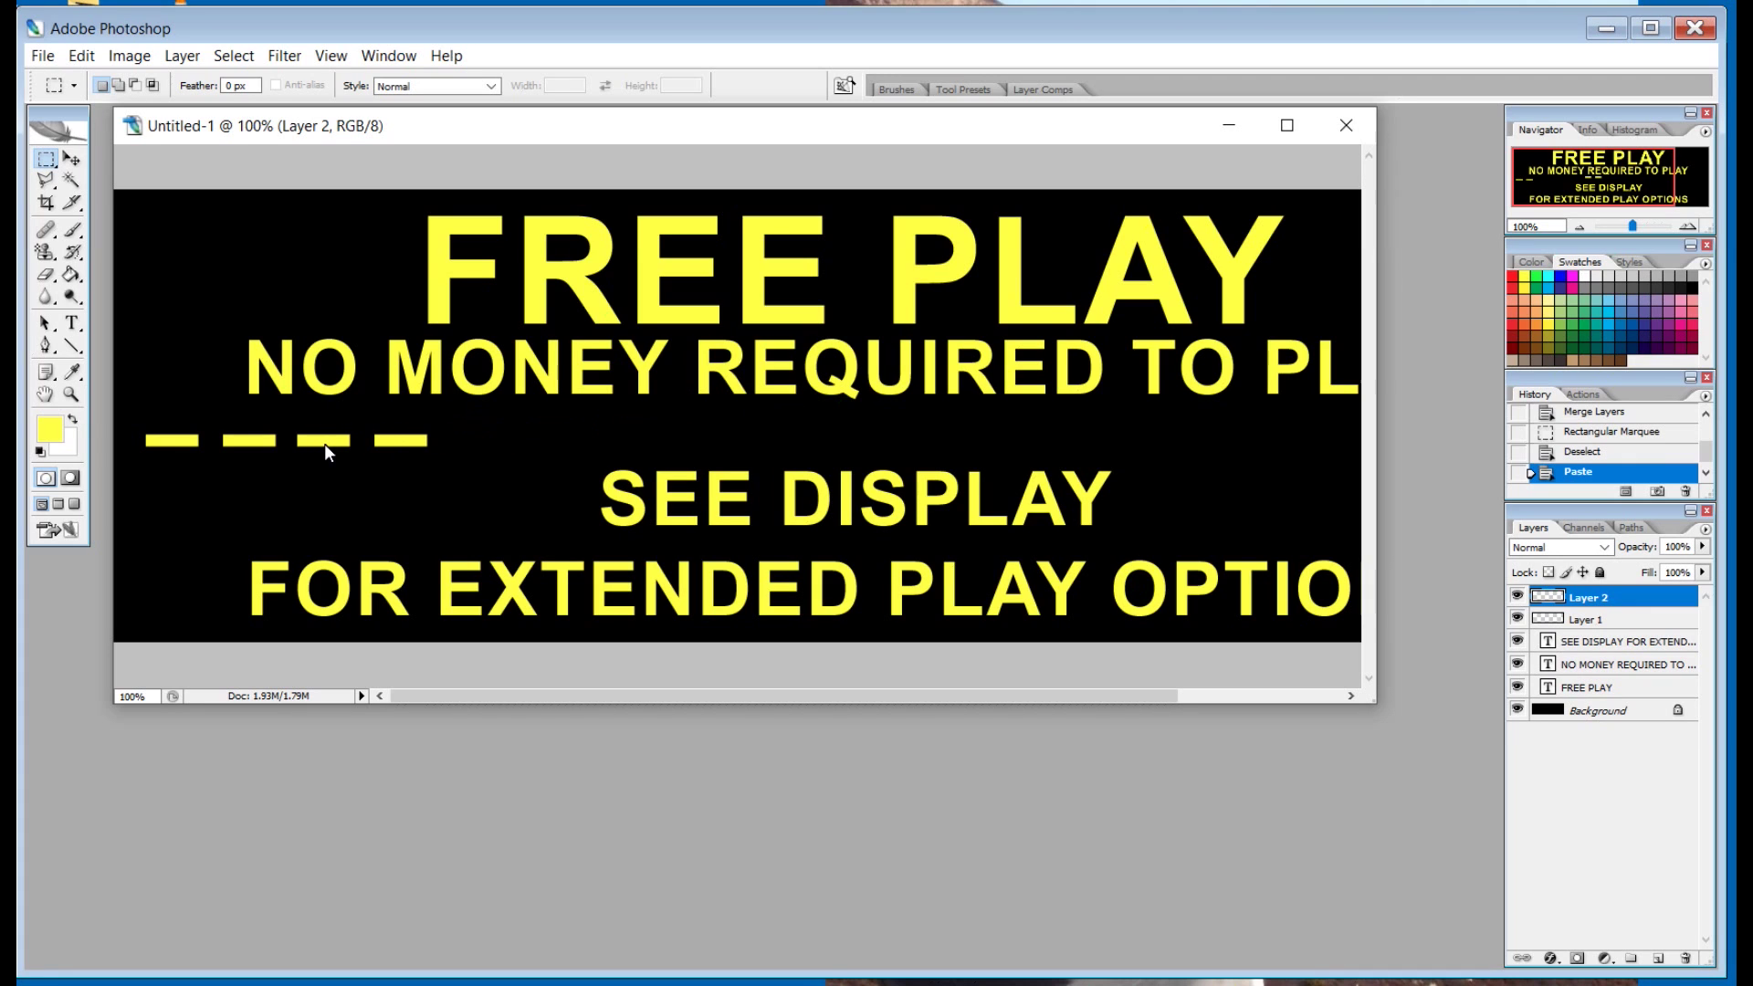
drag(327, 444, 325, 444)
Paste four more dash pairs and line them up one after another to extend the dashed divider
key(ctrl+v)
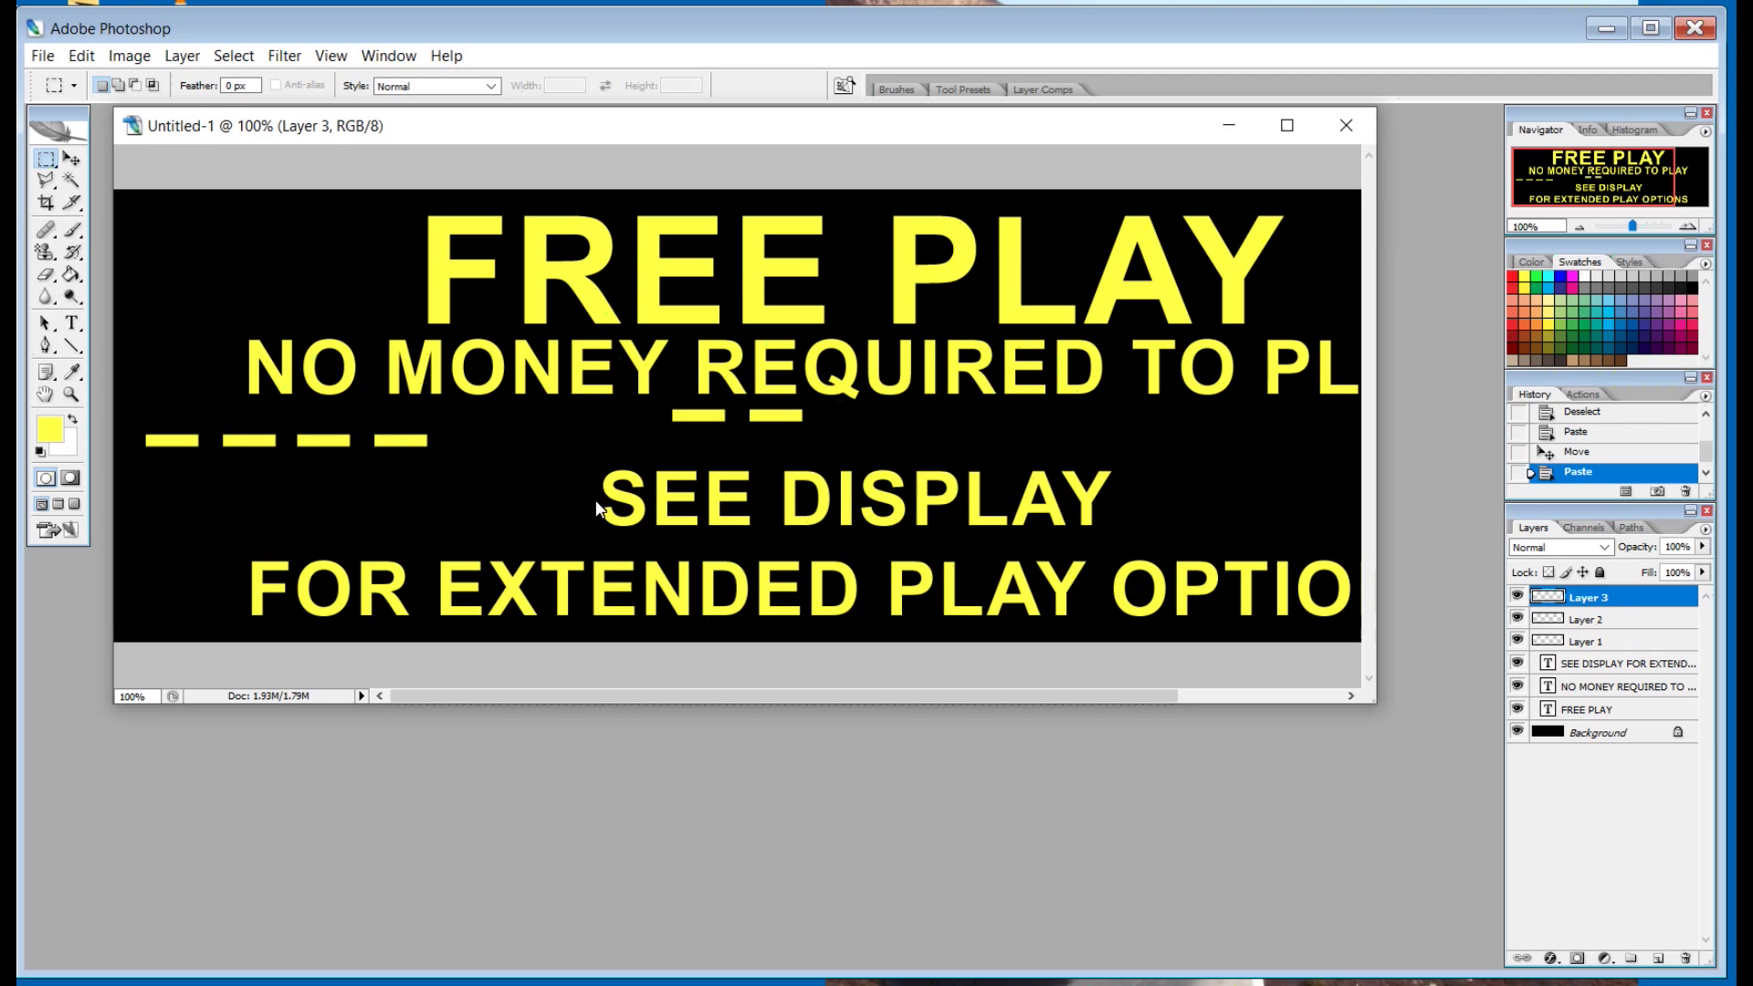
drag(709, 418, 491, 442)
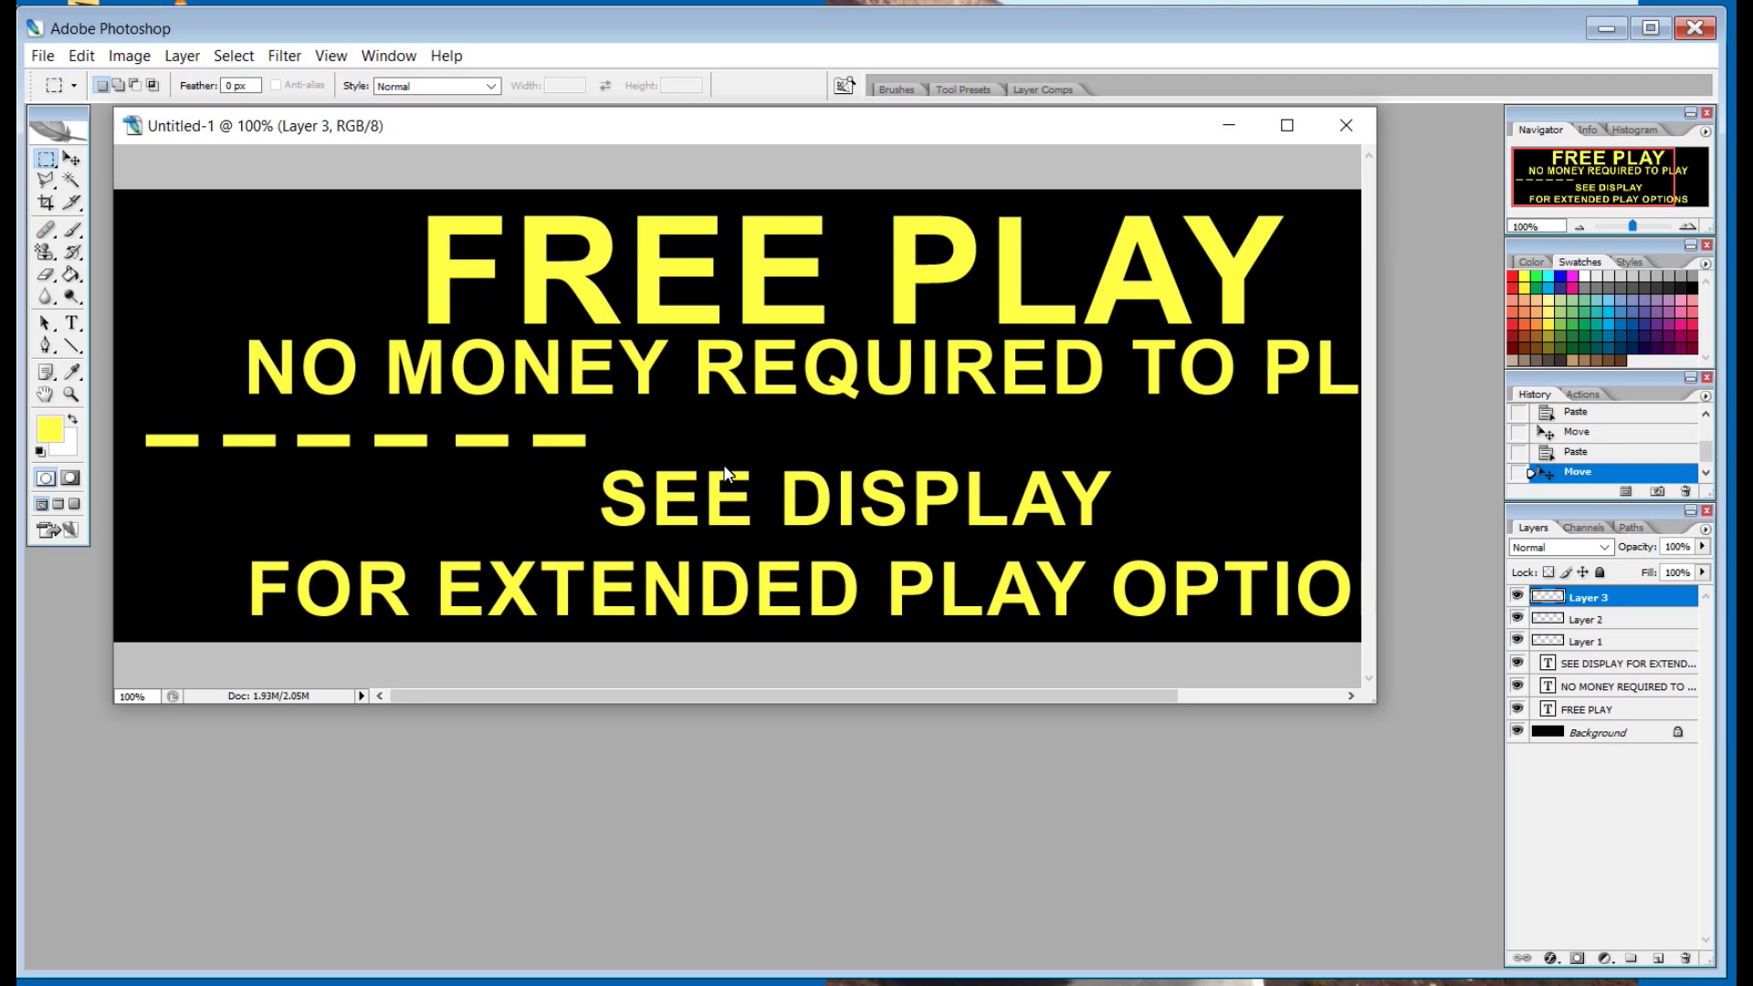
key(ctrl+v)
drag(704, 425, 643, 446)
key(ctrl+v)
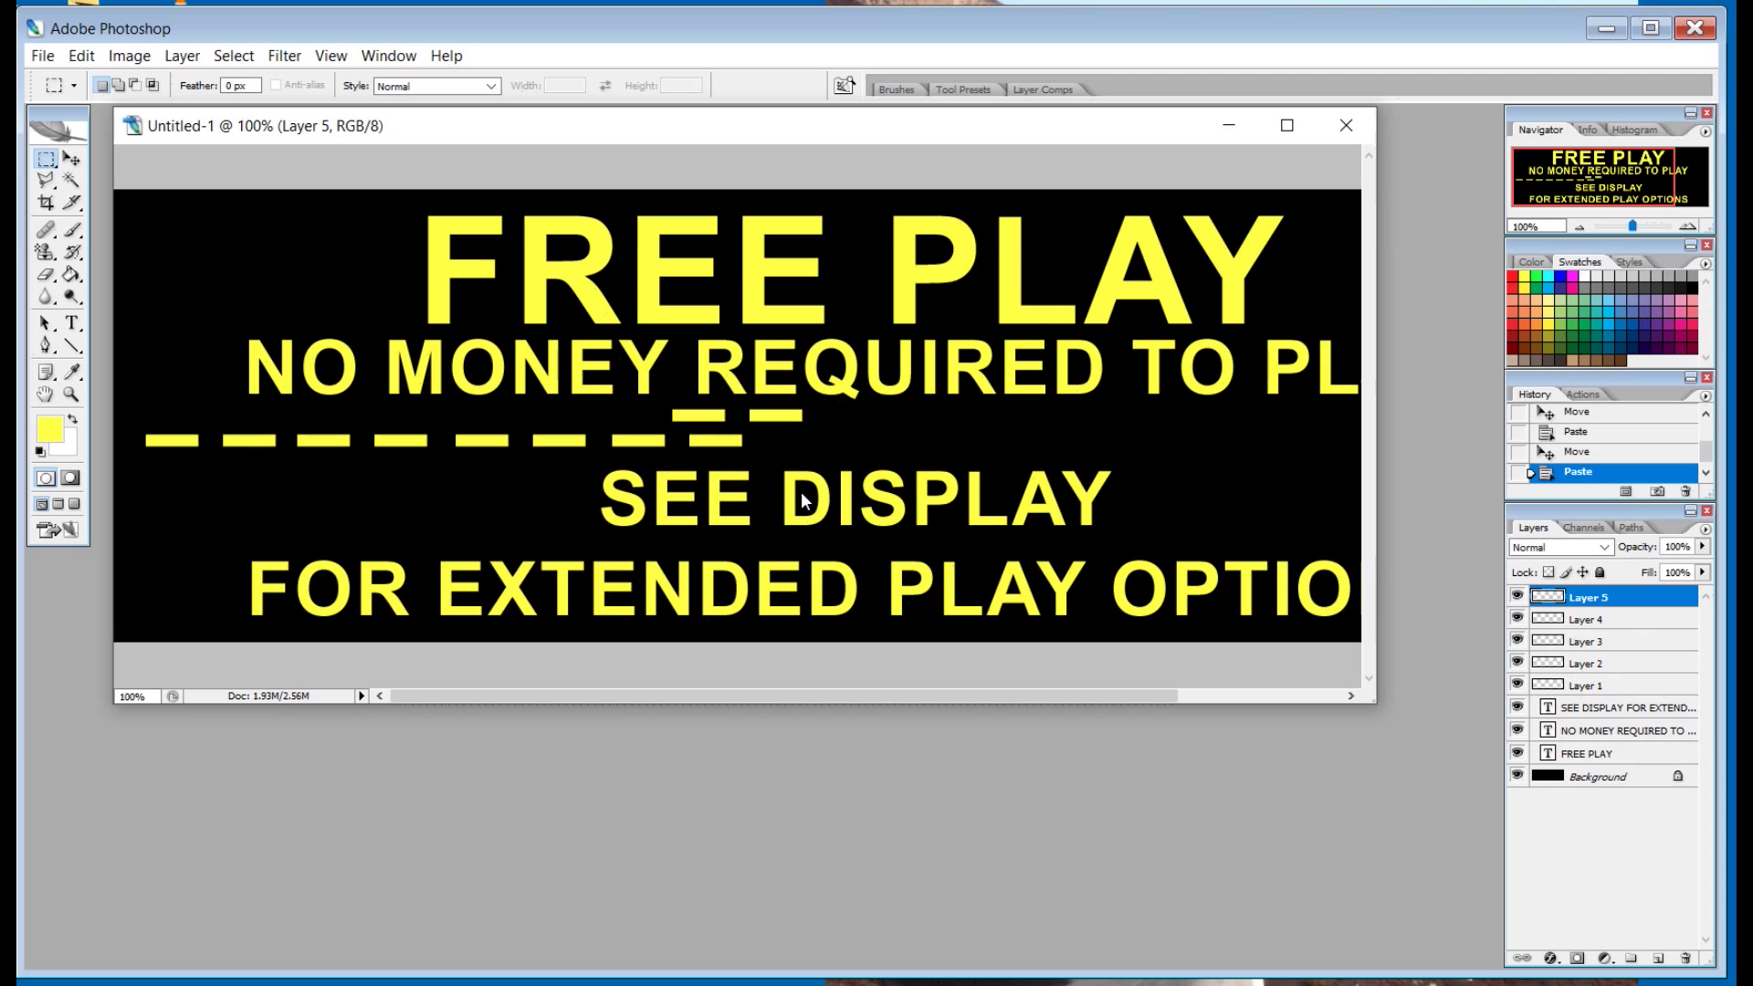
drag(711, 425, 804, 451)
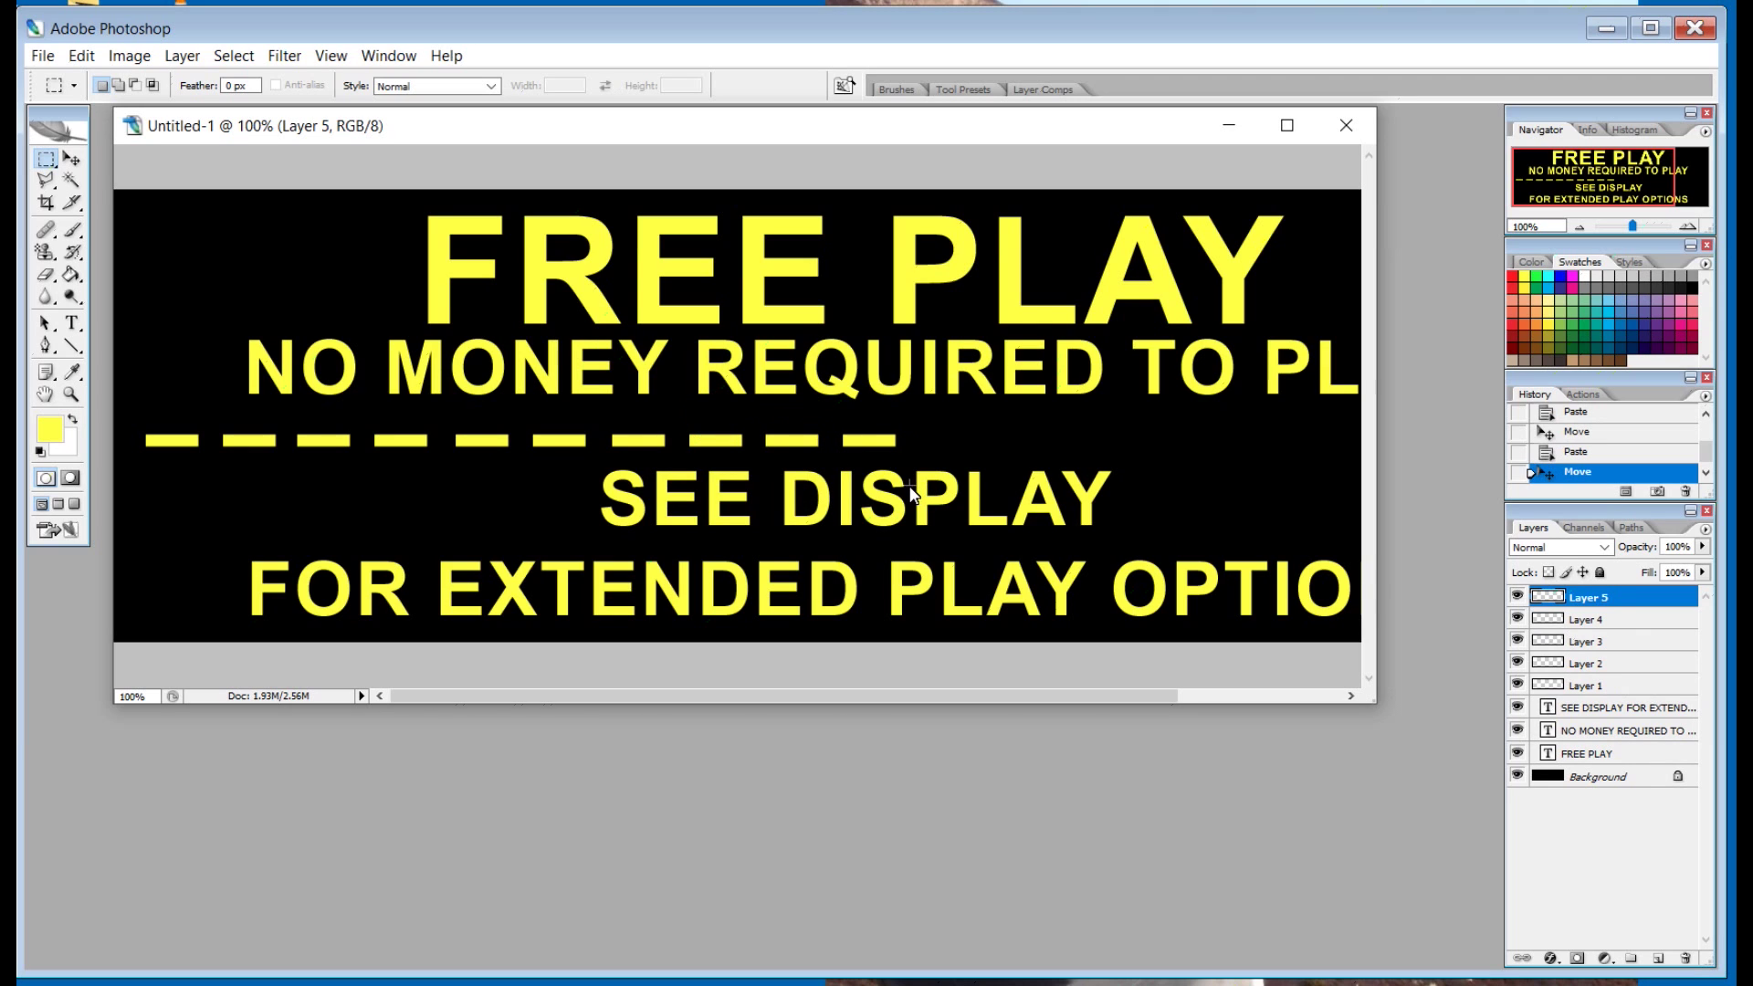
key(ctrl+v)
drag(710, 414, 957, 438)
Continue the divider towards the canvas's right edge with three more pasted dash pairs, evenly spaced
click(1224, 698)
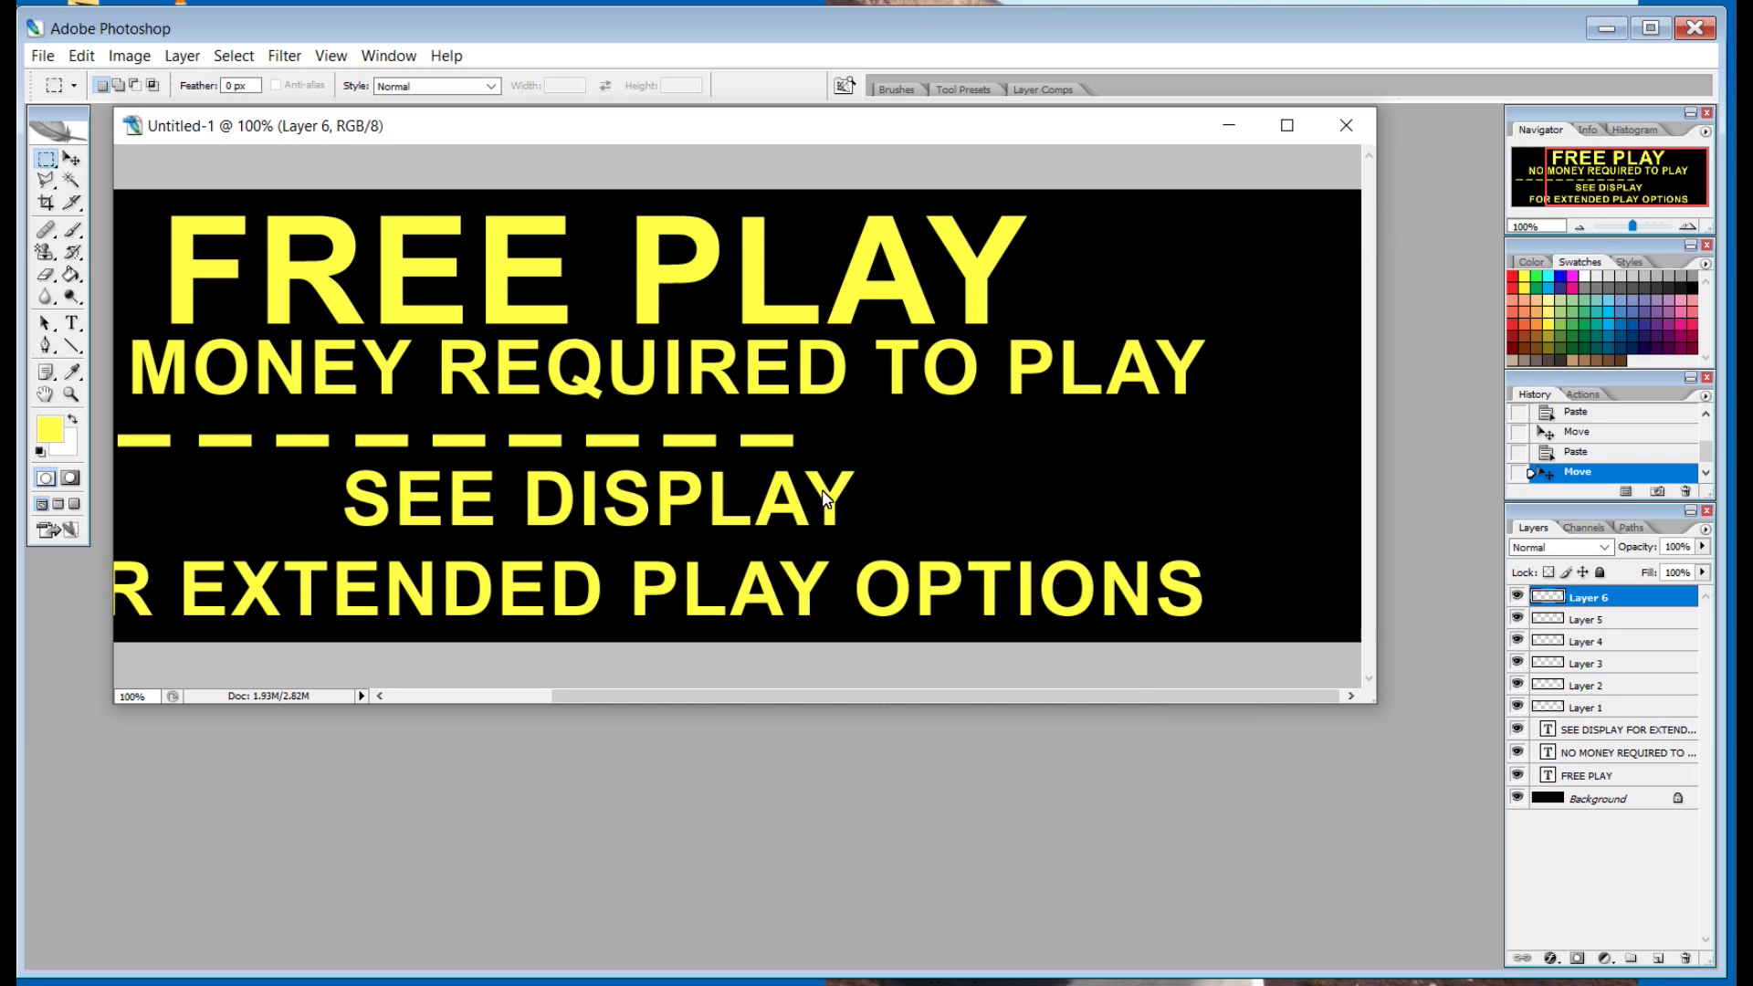
key(ctrl+v)
drag(701, 426, 844, 448)
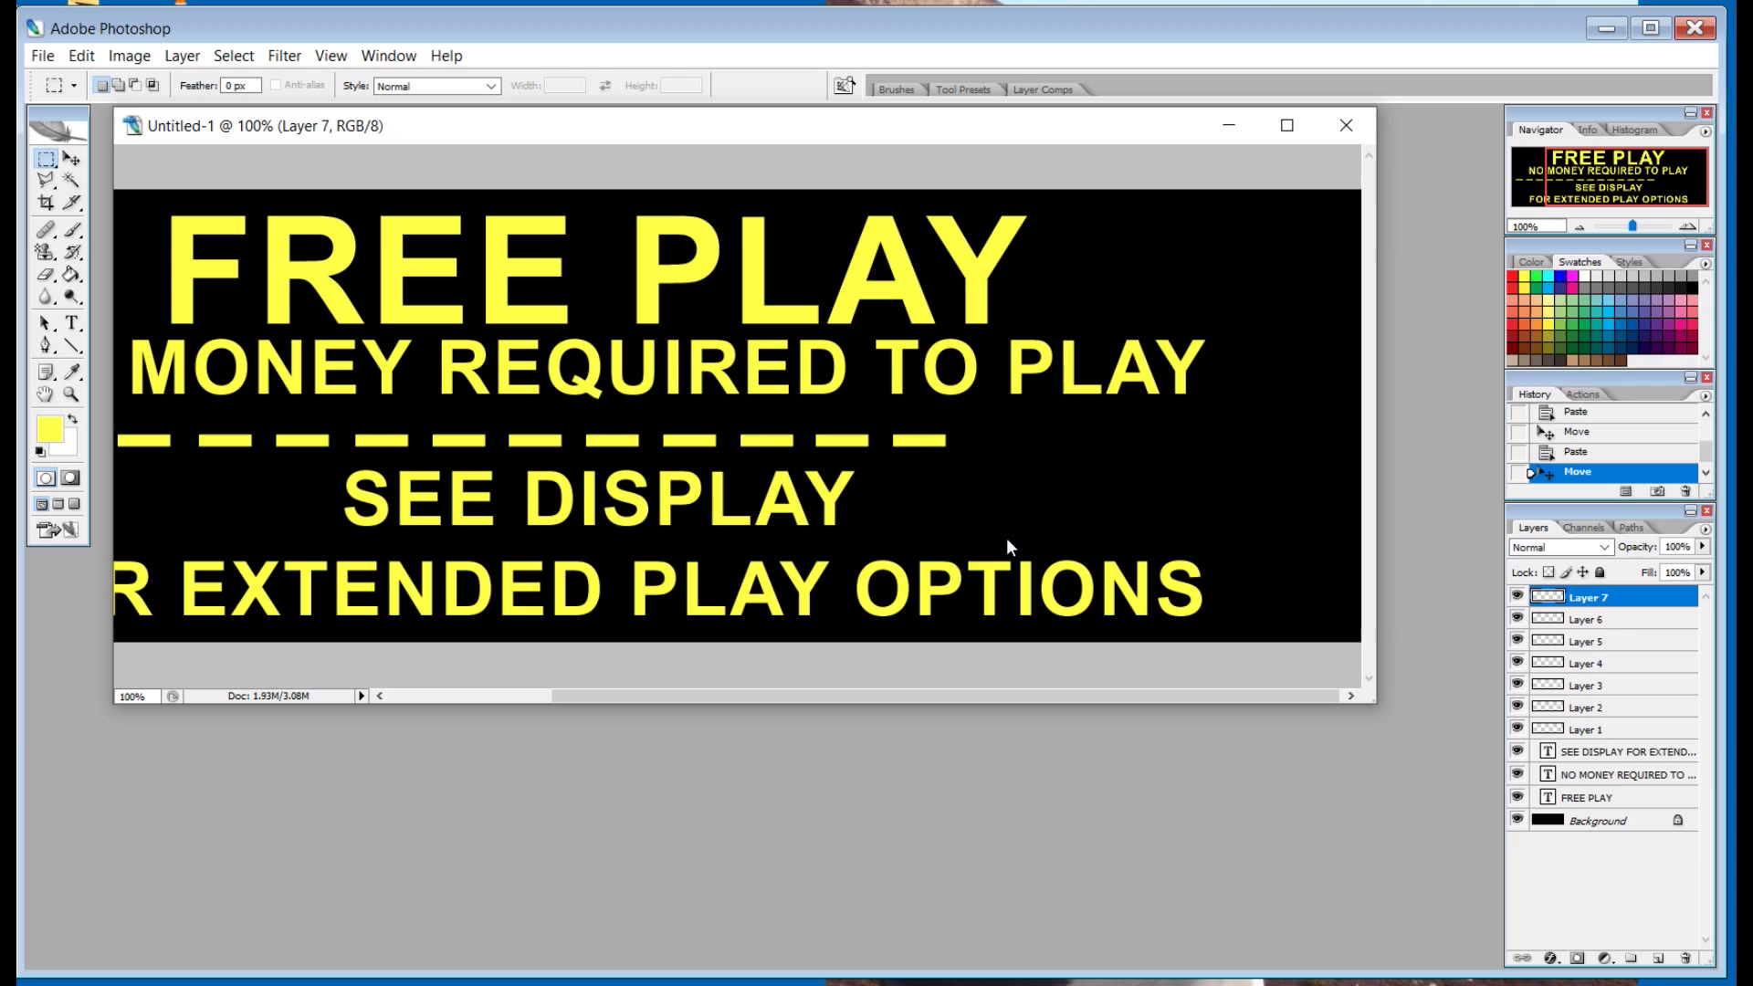
key(ctrl+v)
drag(710, 426, 1012, 450)
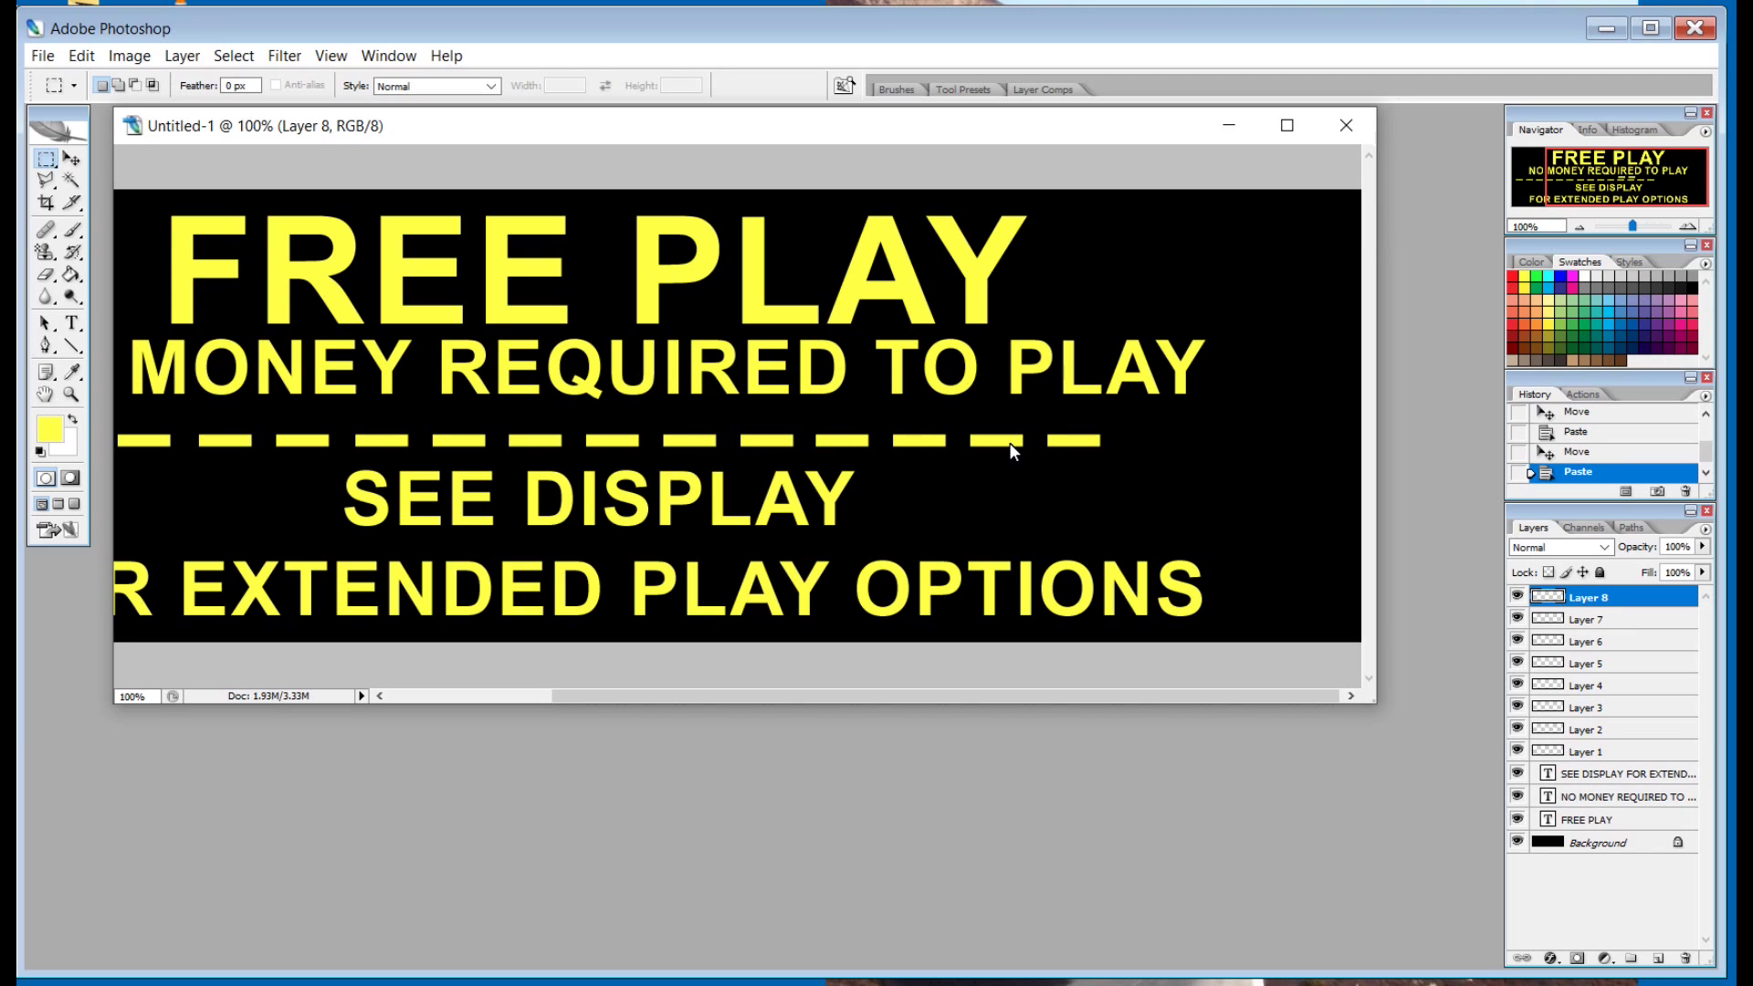
key(ctrl+v)
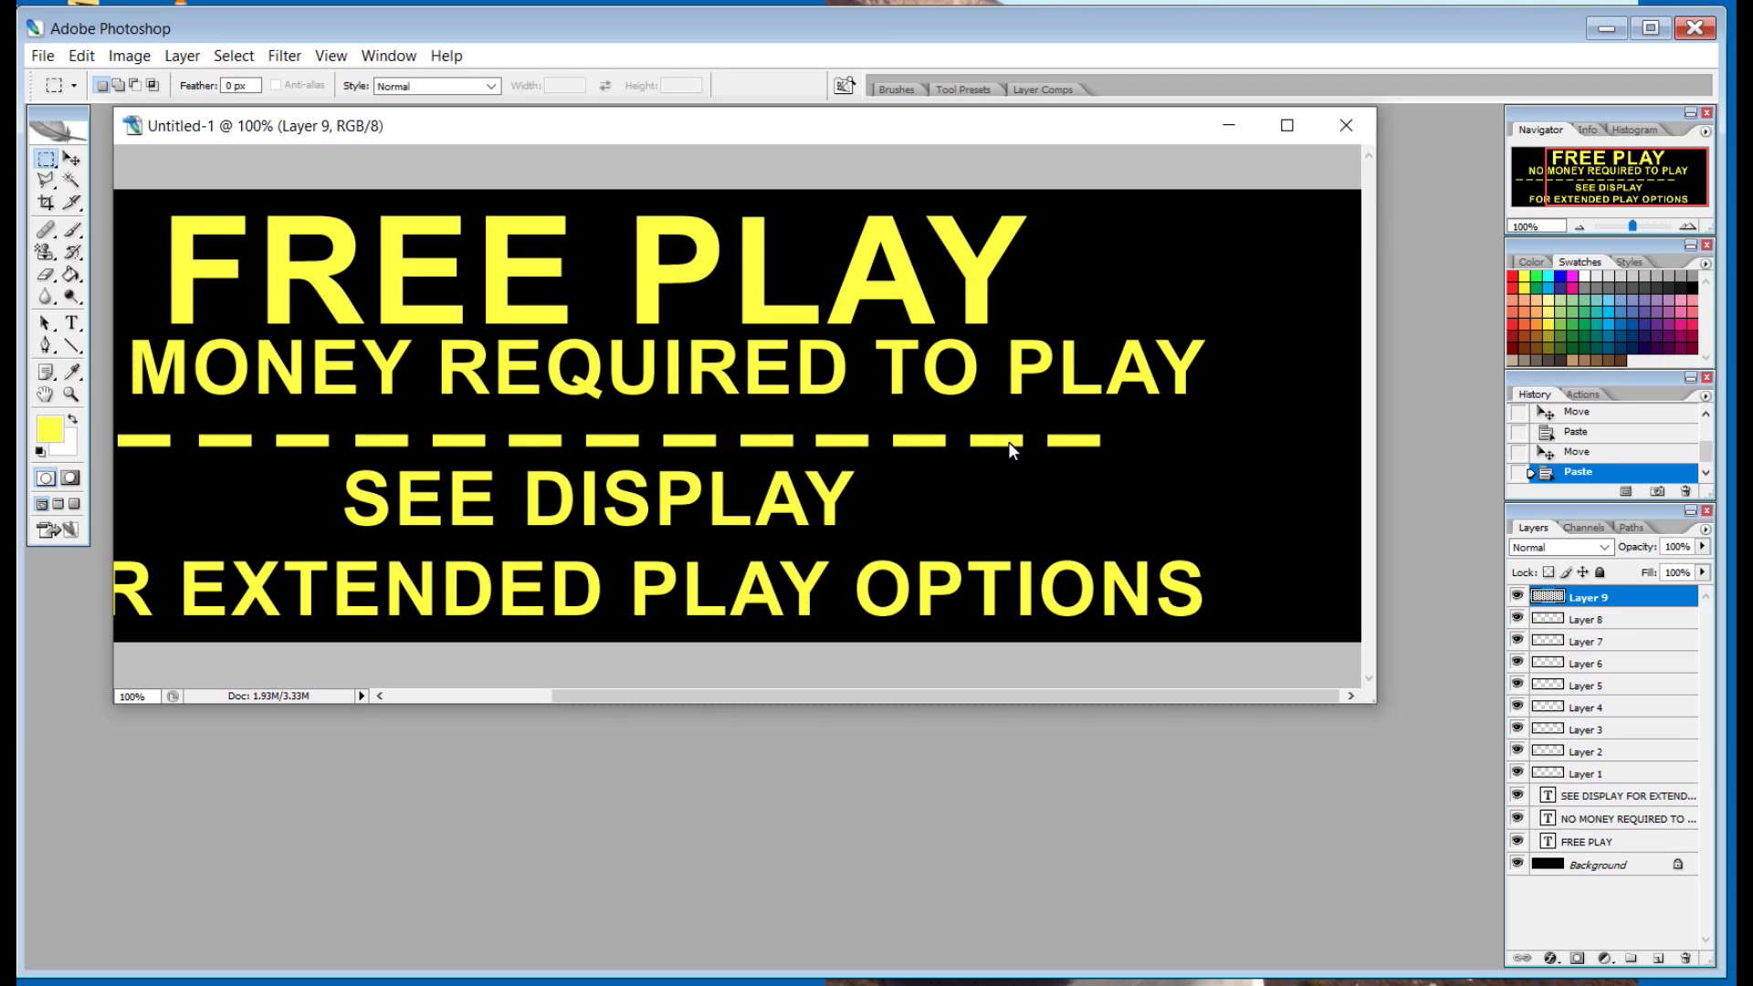
drag(693, 413, 1140, 437)
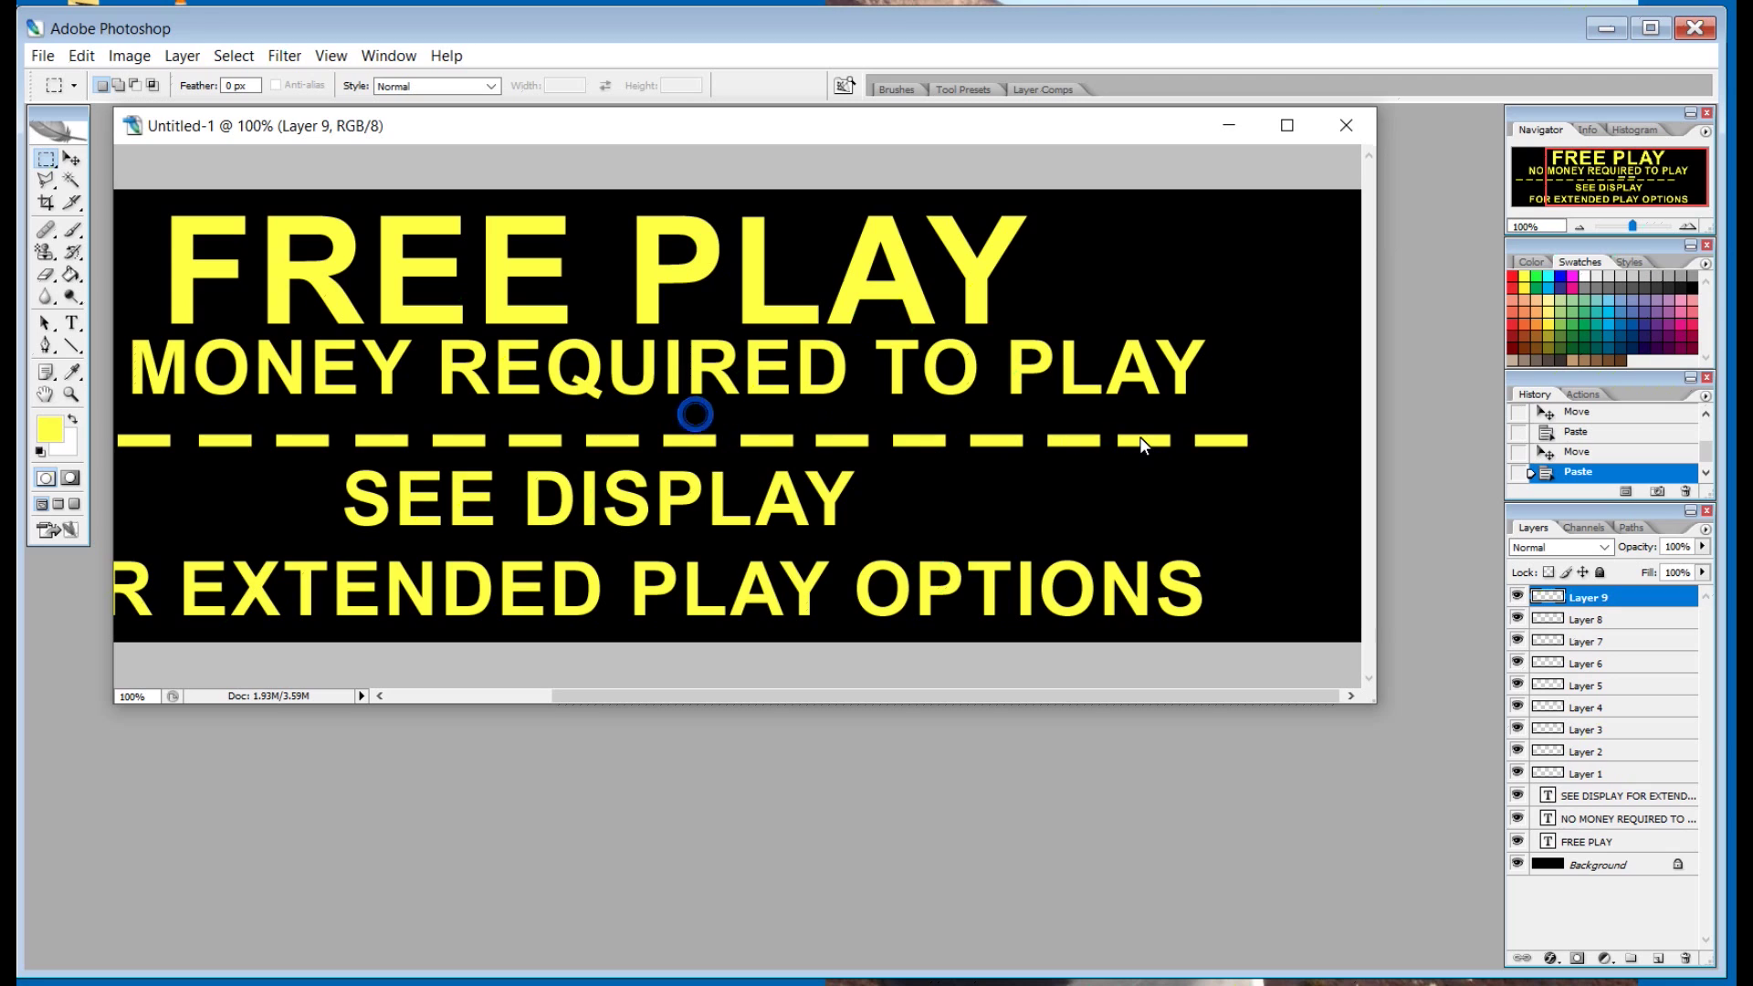
drag(1147, 435, 1148, 438)
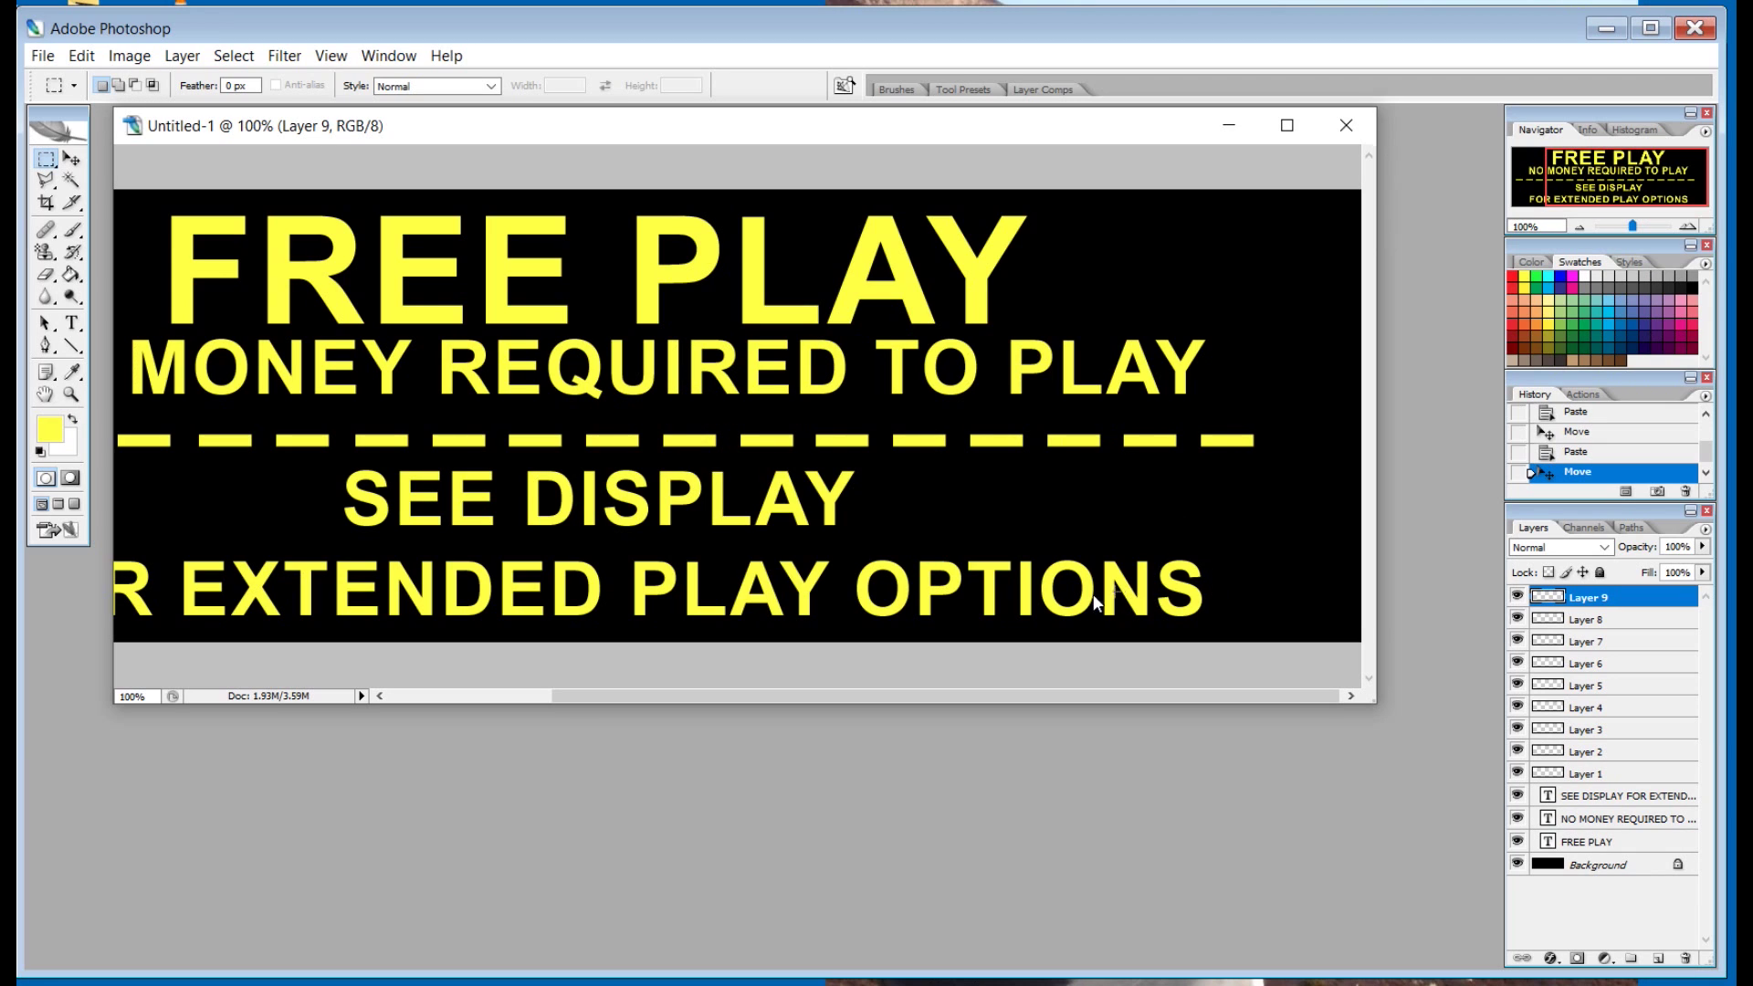
Add a last dash pair at the divider's right end, delete its surplus outer dash and clear the selection
key(ctrl+minus)
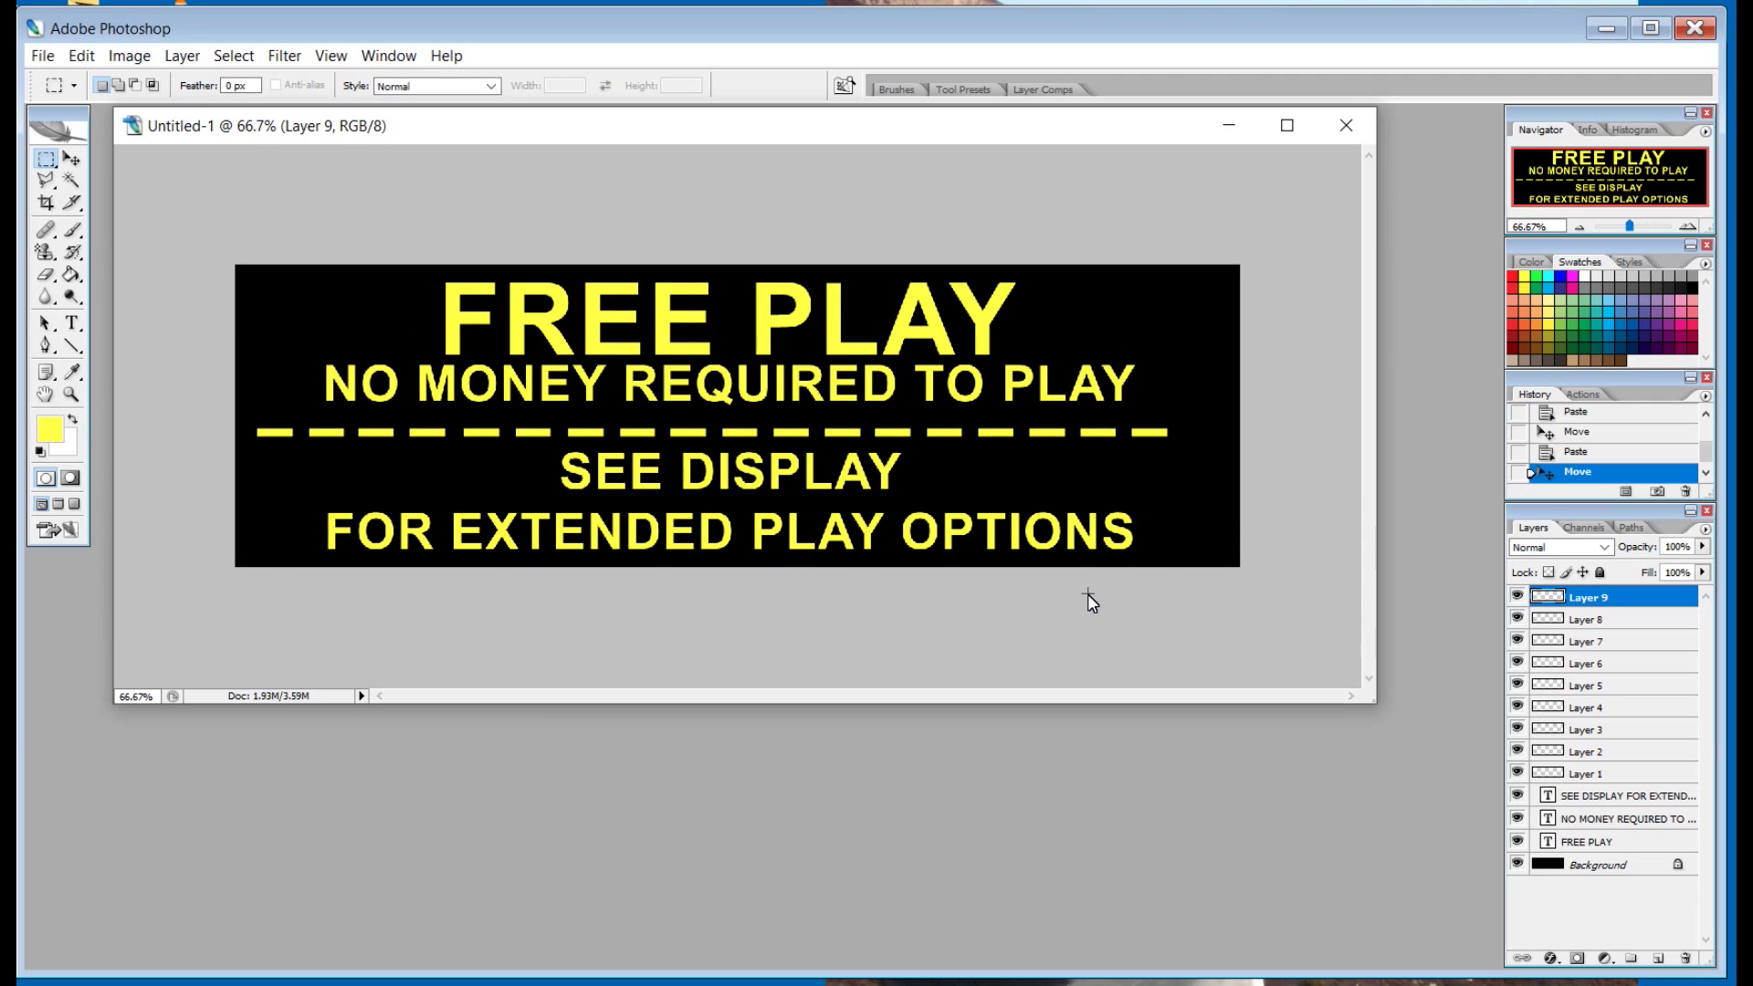
key(ctrl+v)
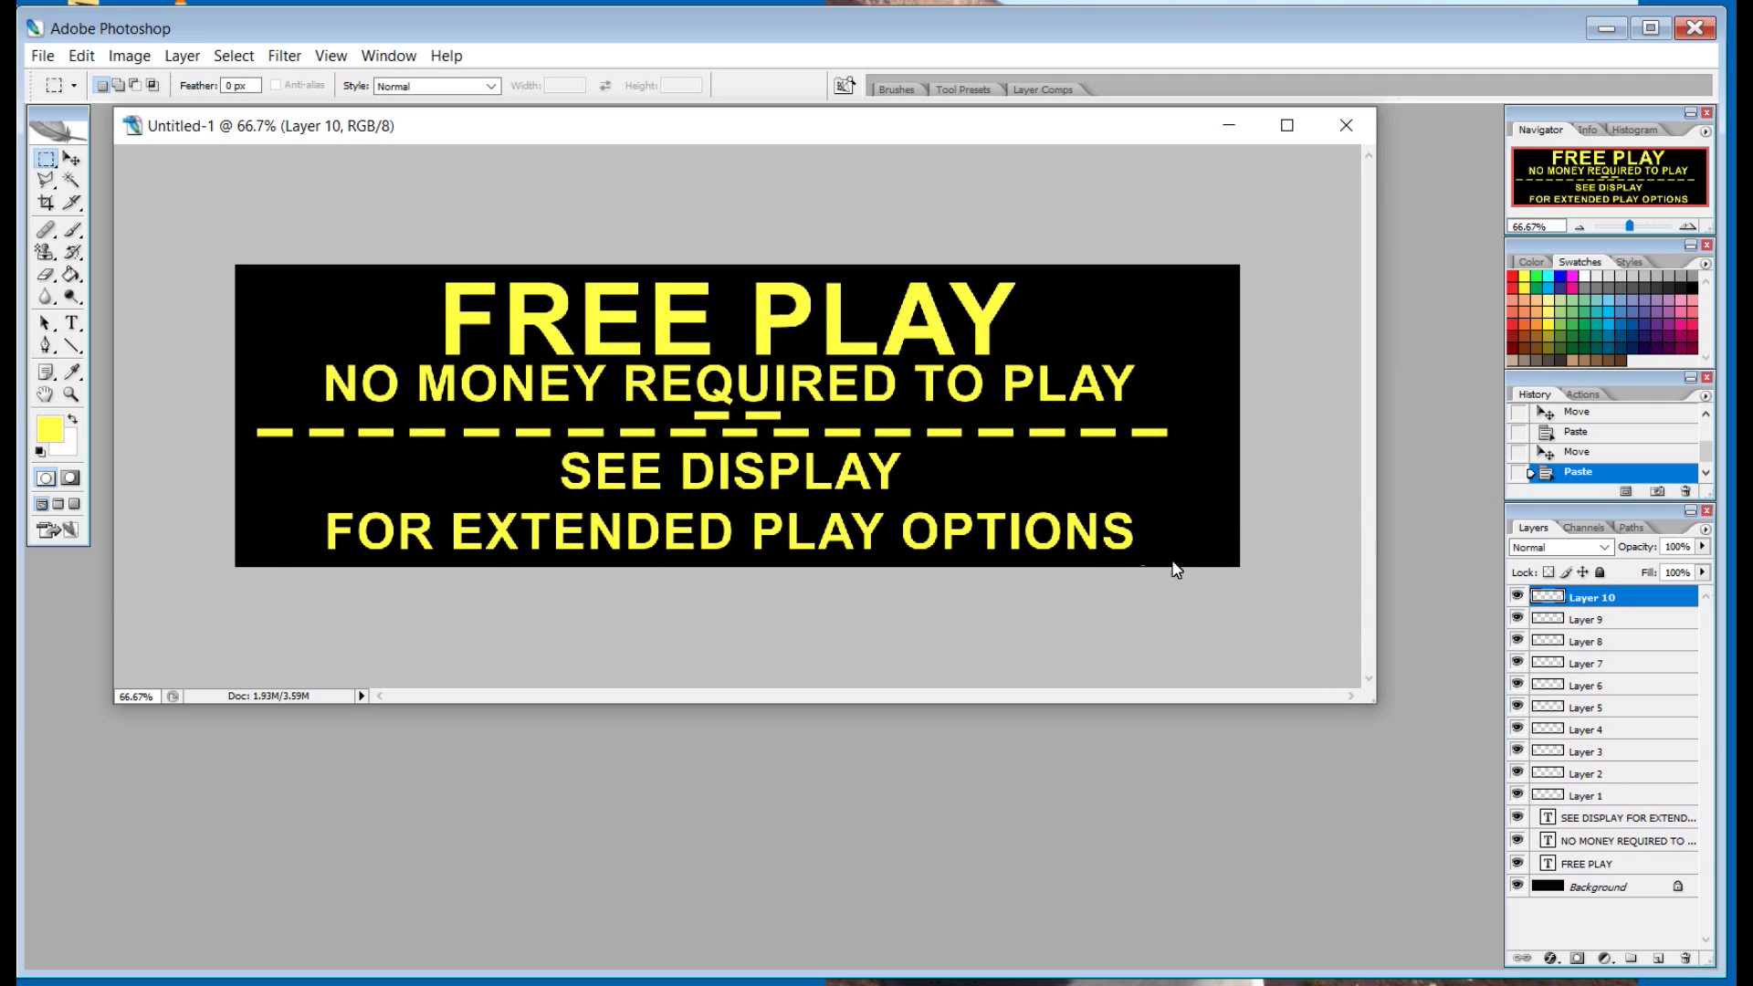
mouse_move(712, 420)
mouse_down()
mouse_move(1000, 410)
mouse_move(1273, 446)
mouse_up()
key(Delete)
click(1275, 452)
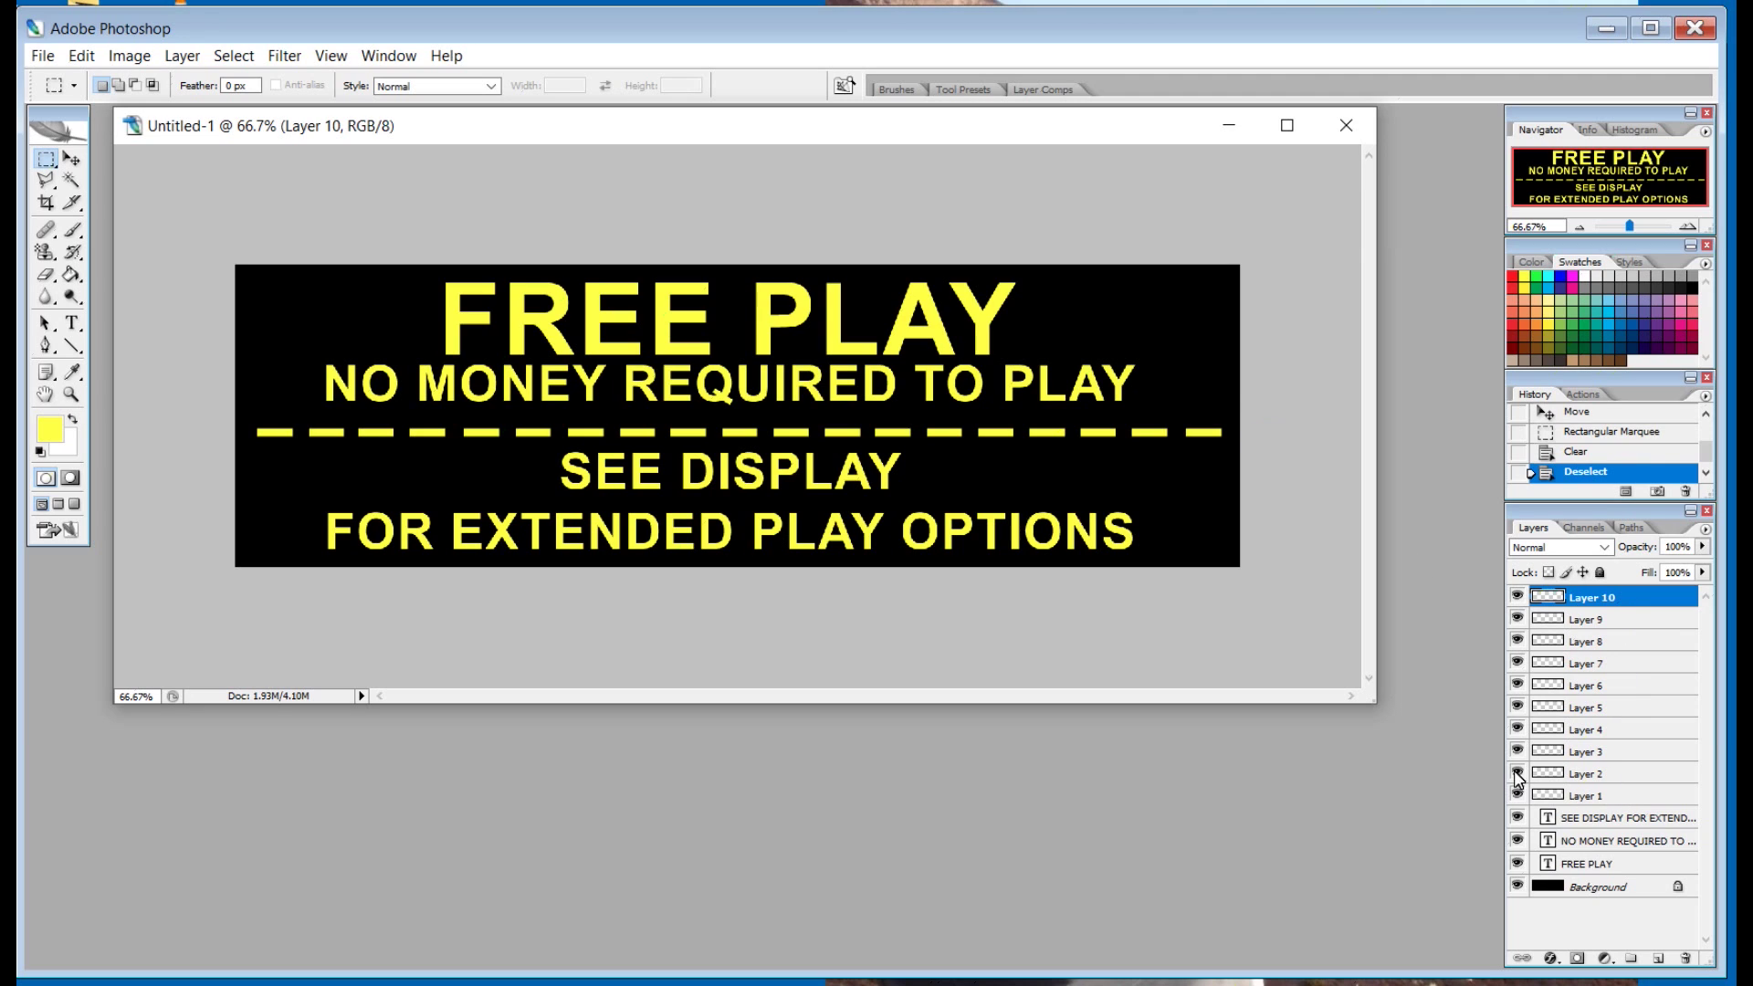
Merge all ten dash layers into a single layer and check the divider by toggling its visibility
click(1518, 729)
click(1518, 729)
click(1627, 798)
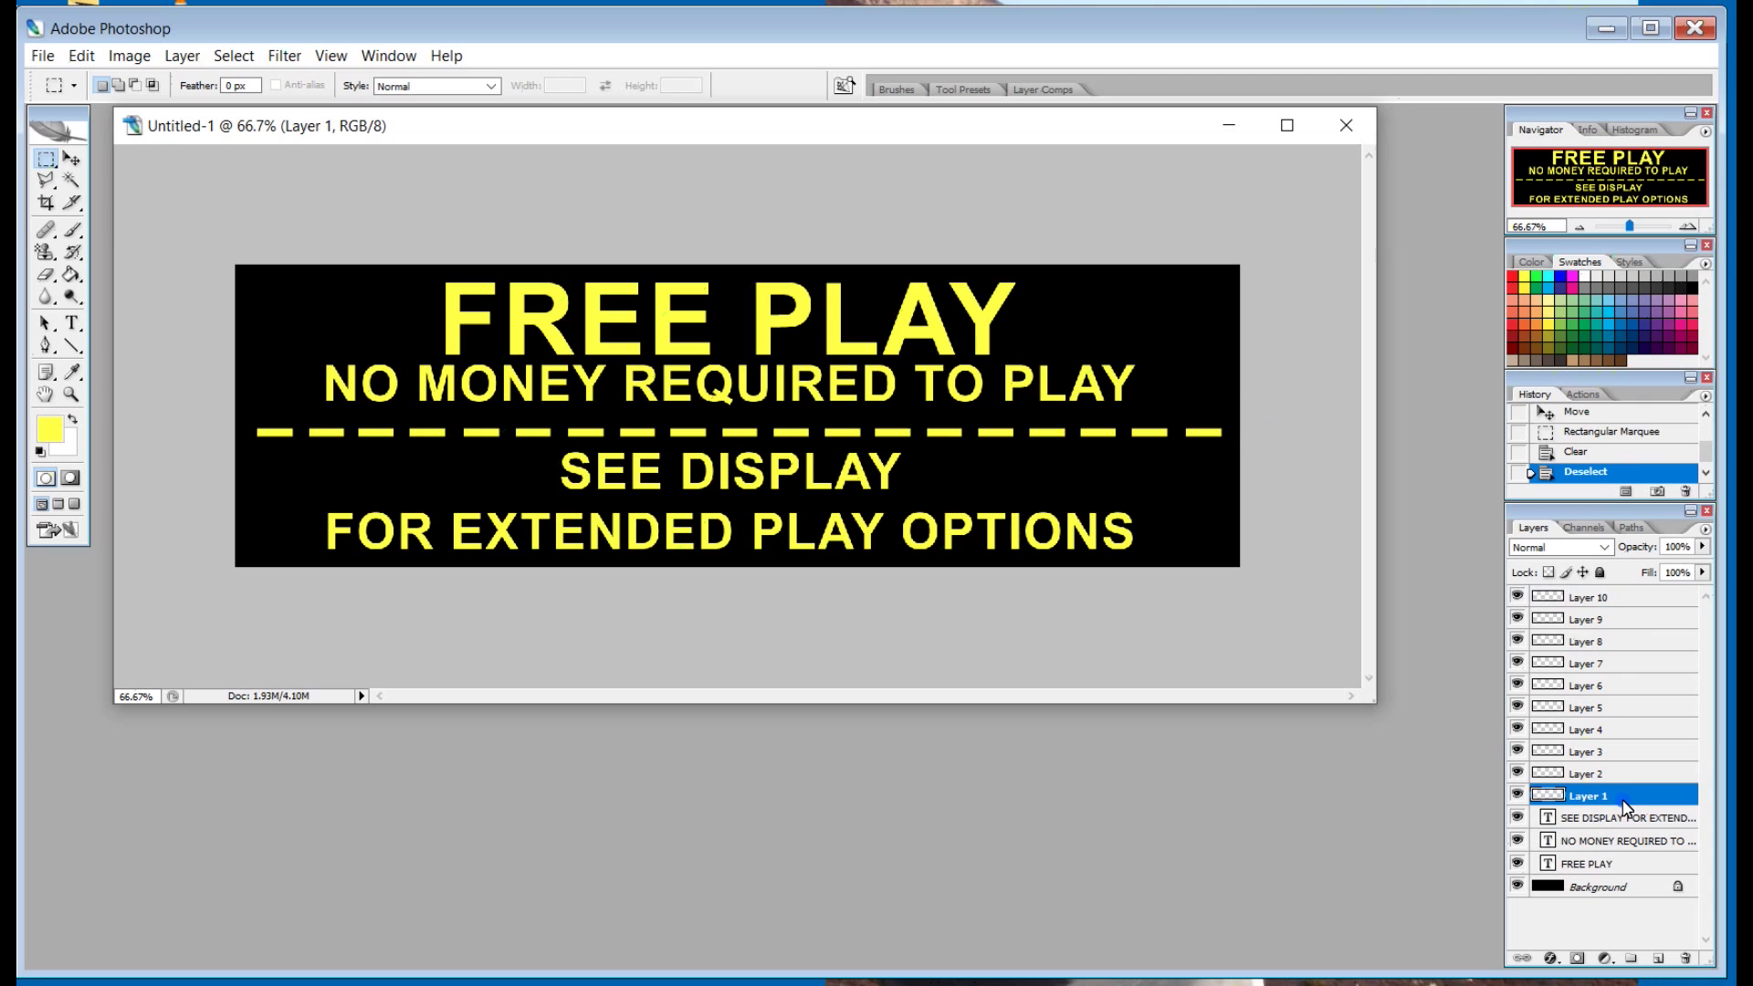
shift+click(1632, 598)
right_click(1624, 595)
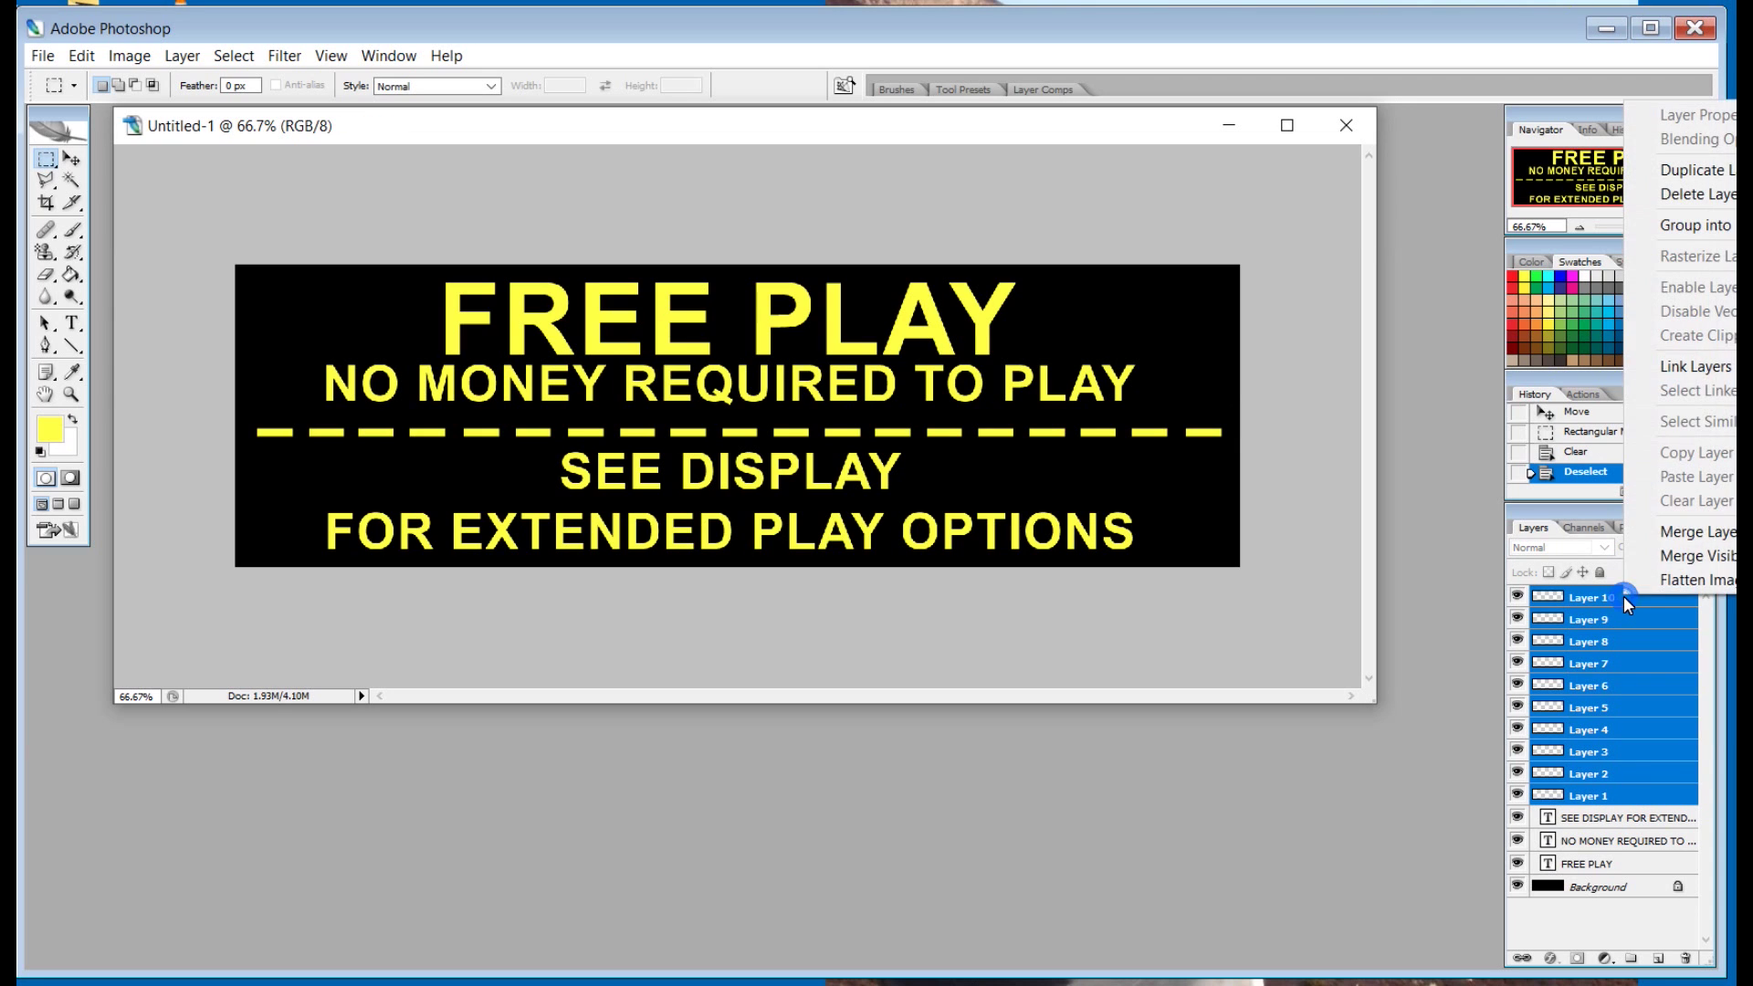
click(1668, 544)
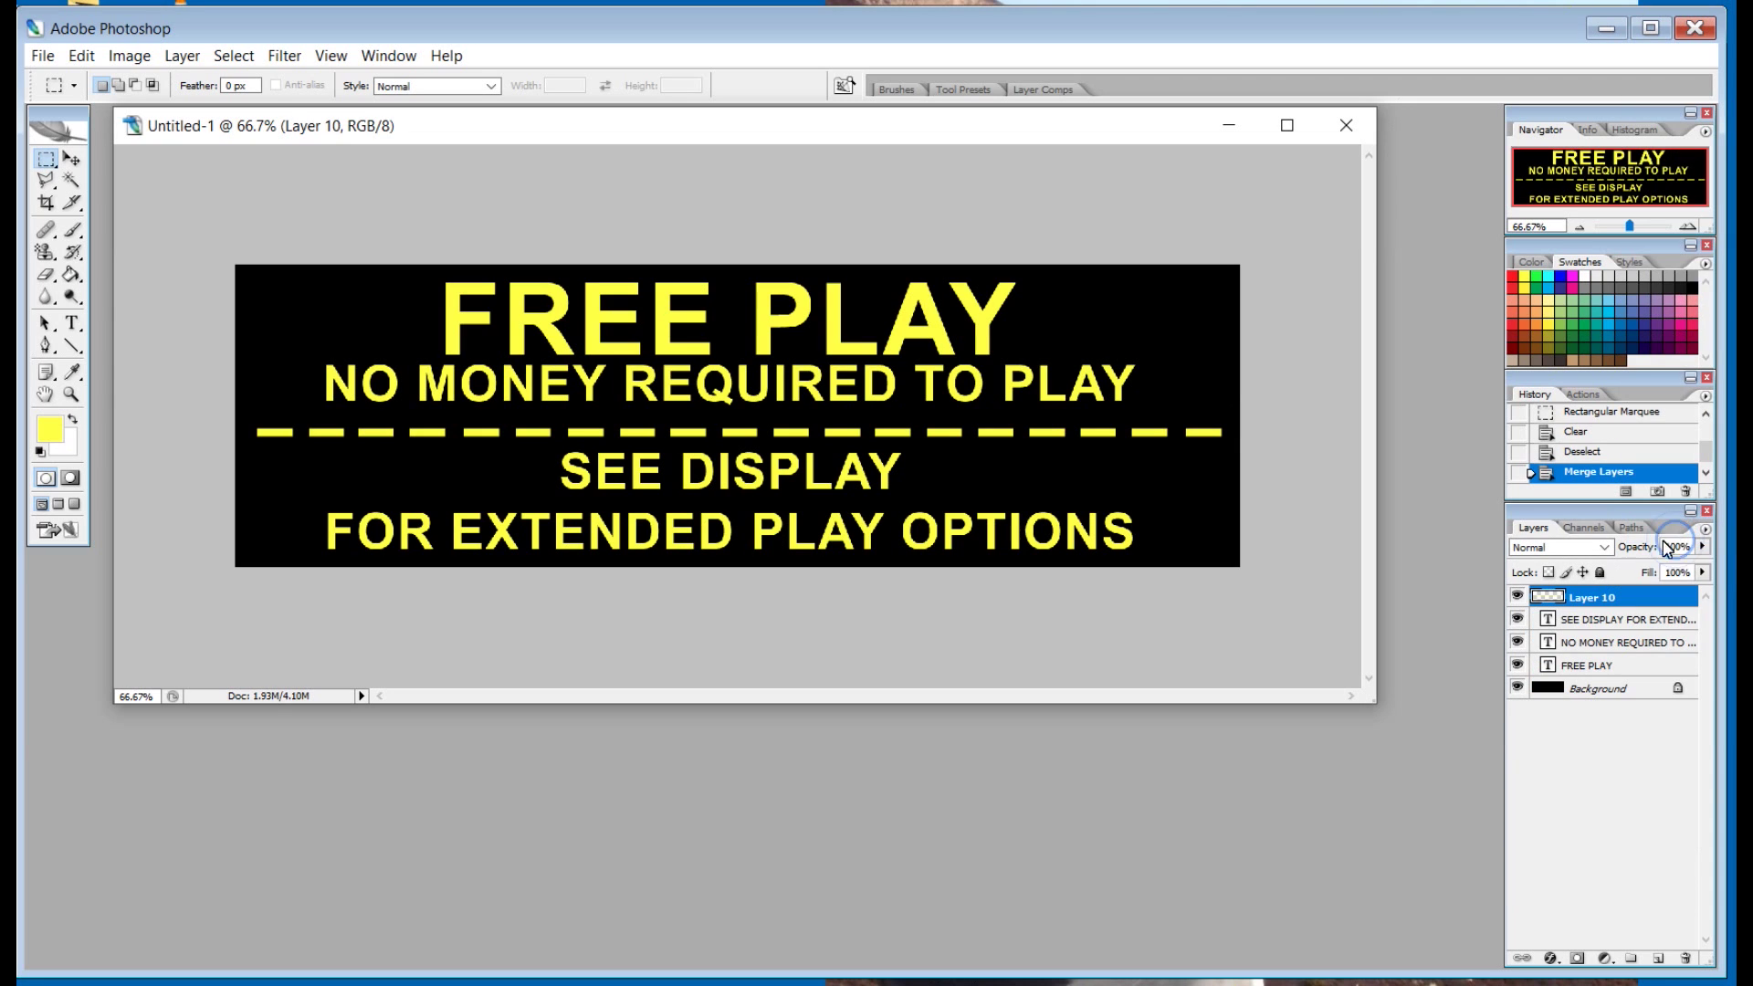
click(1517, 598)
click(1518, 597)
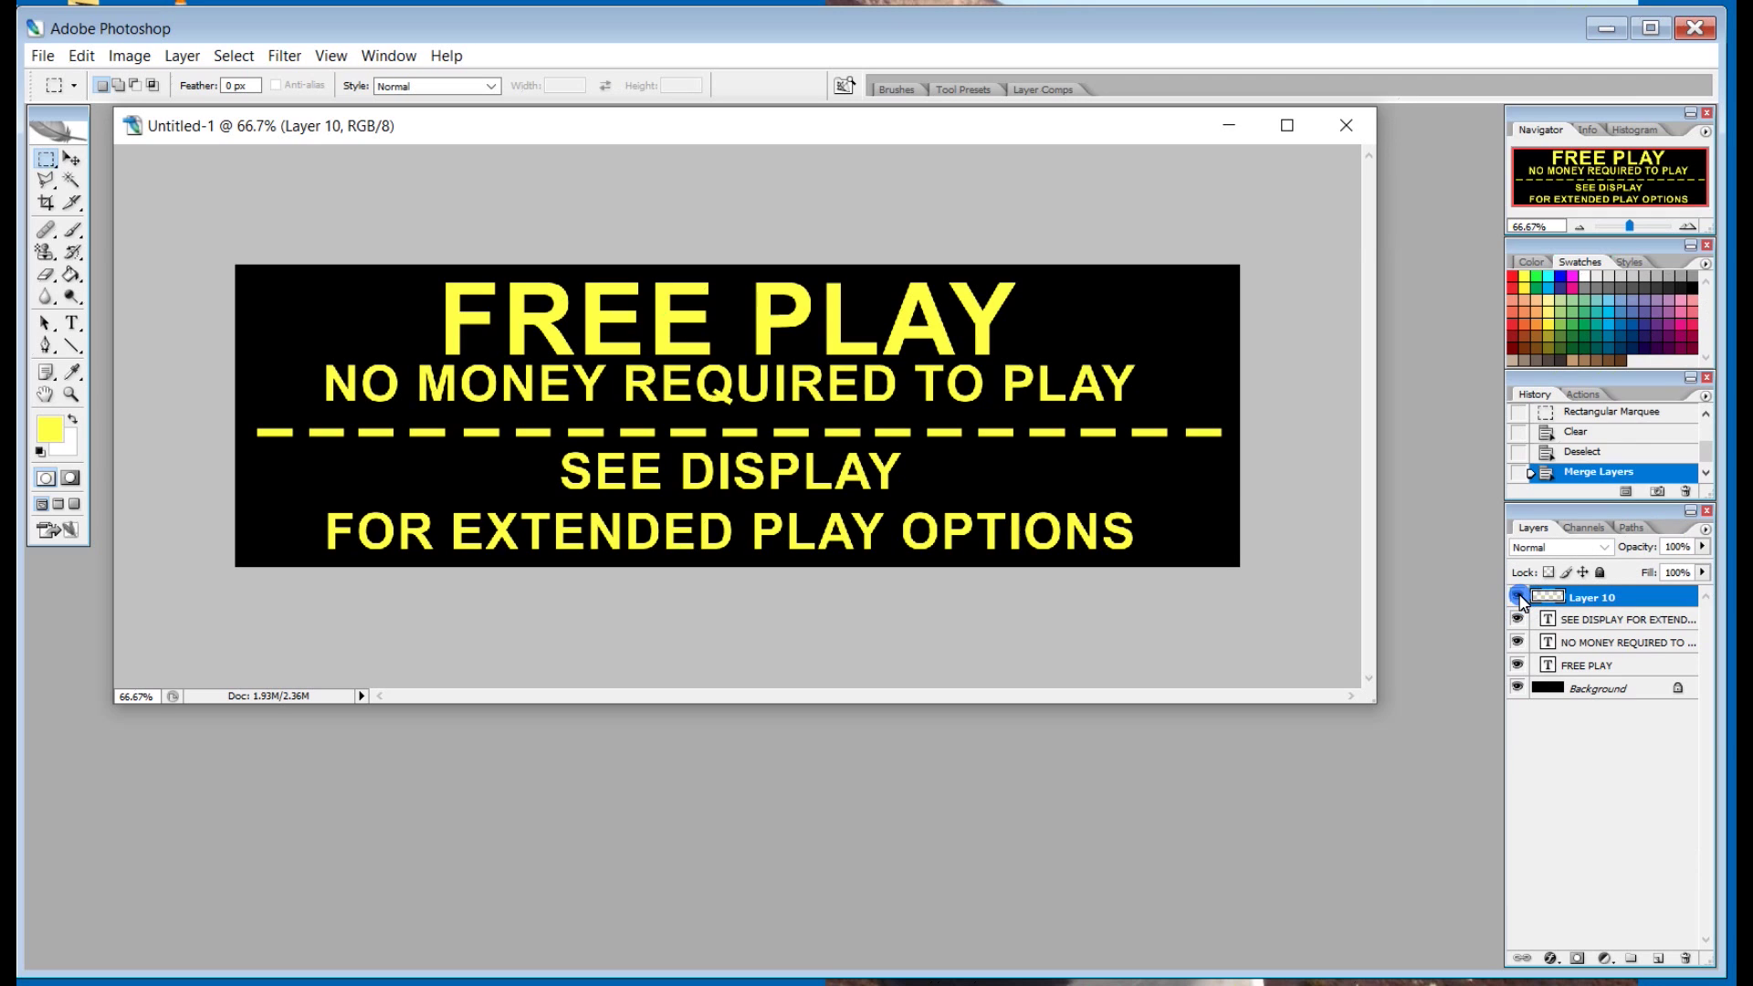
Rename the merged divider layer "dashes" and check the Rescue 911 reference photo in the browser
double_click(1594, 598)
text(dashes)
key(Return)
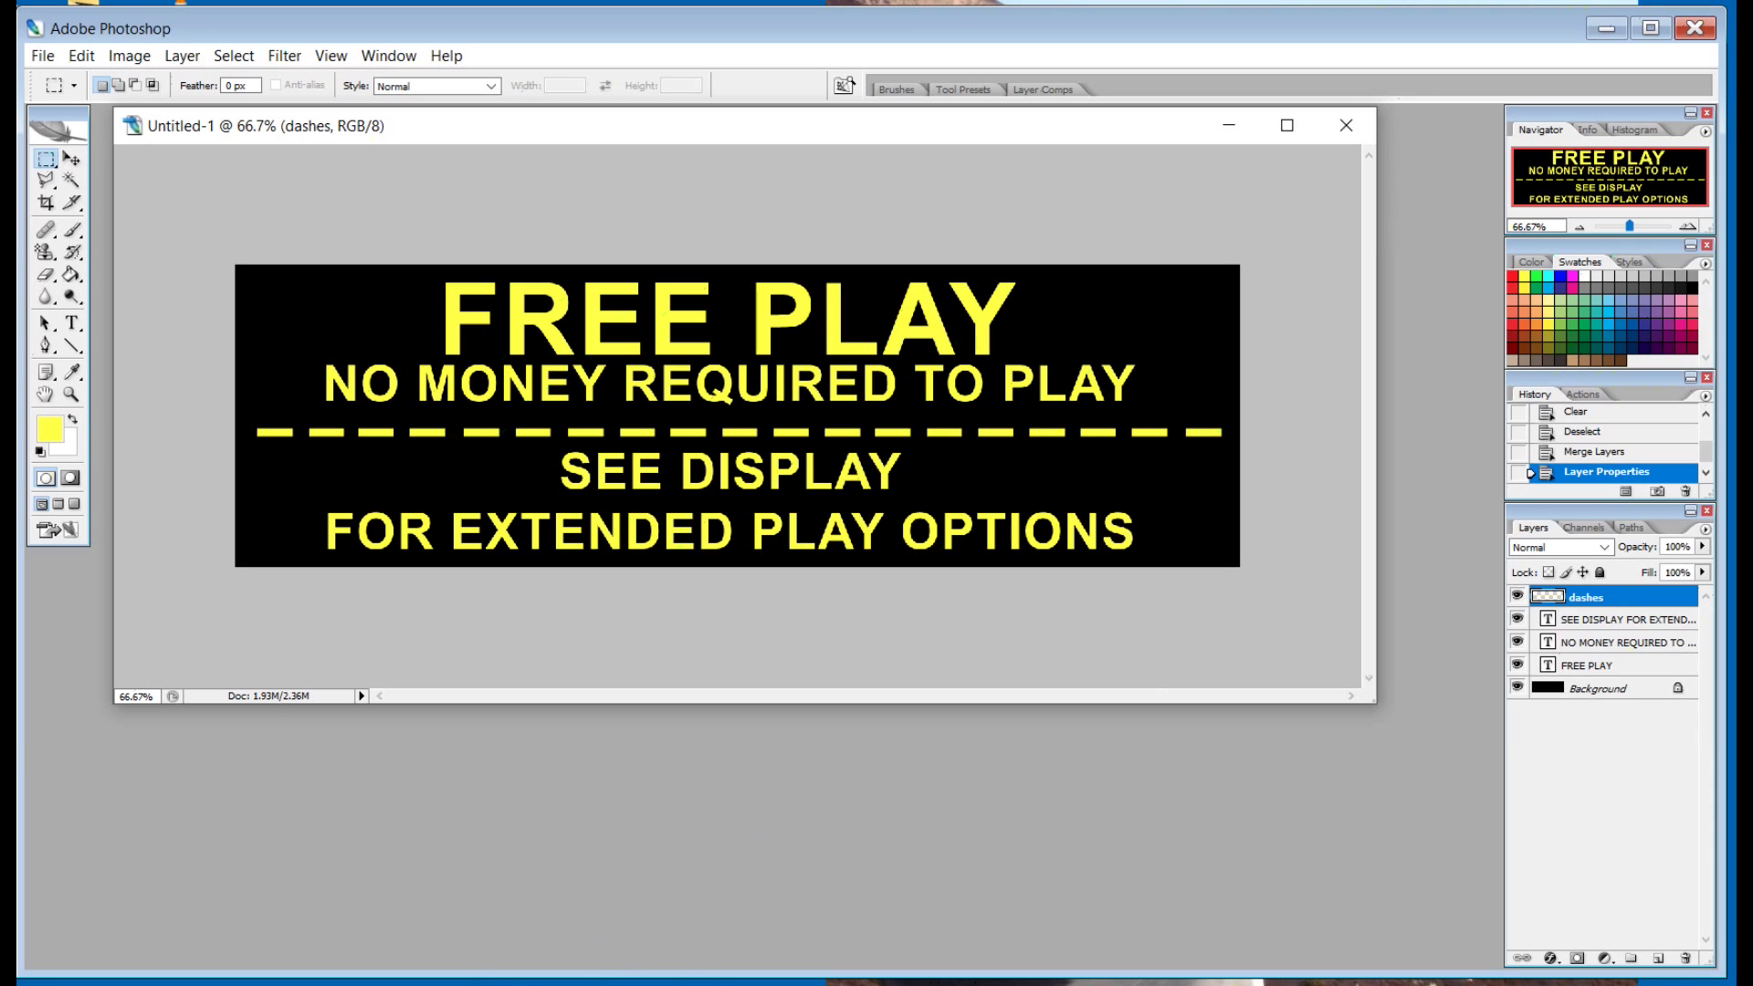
click(258, 876)
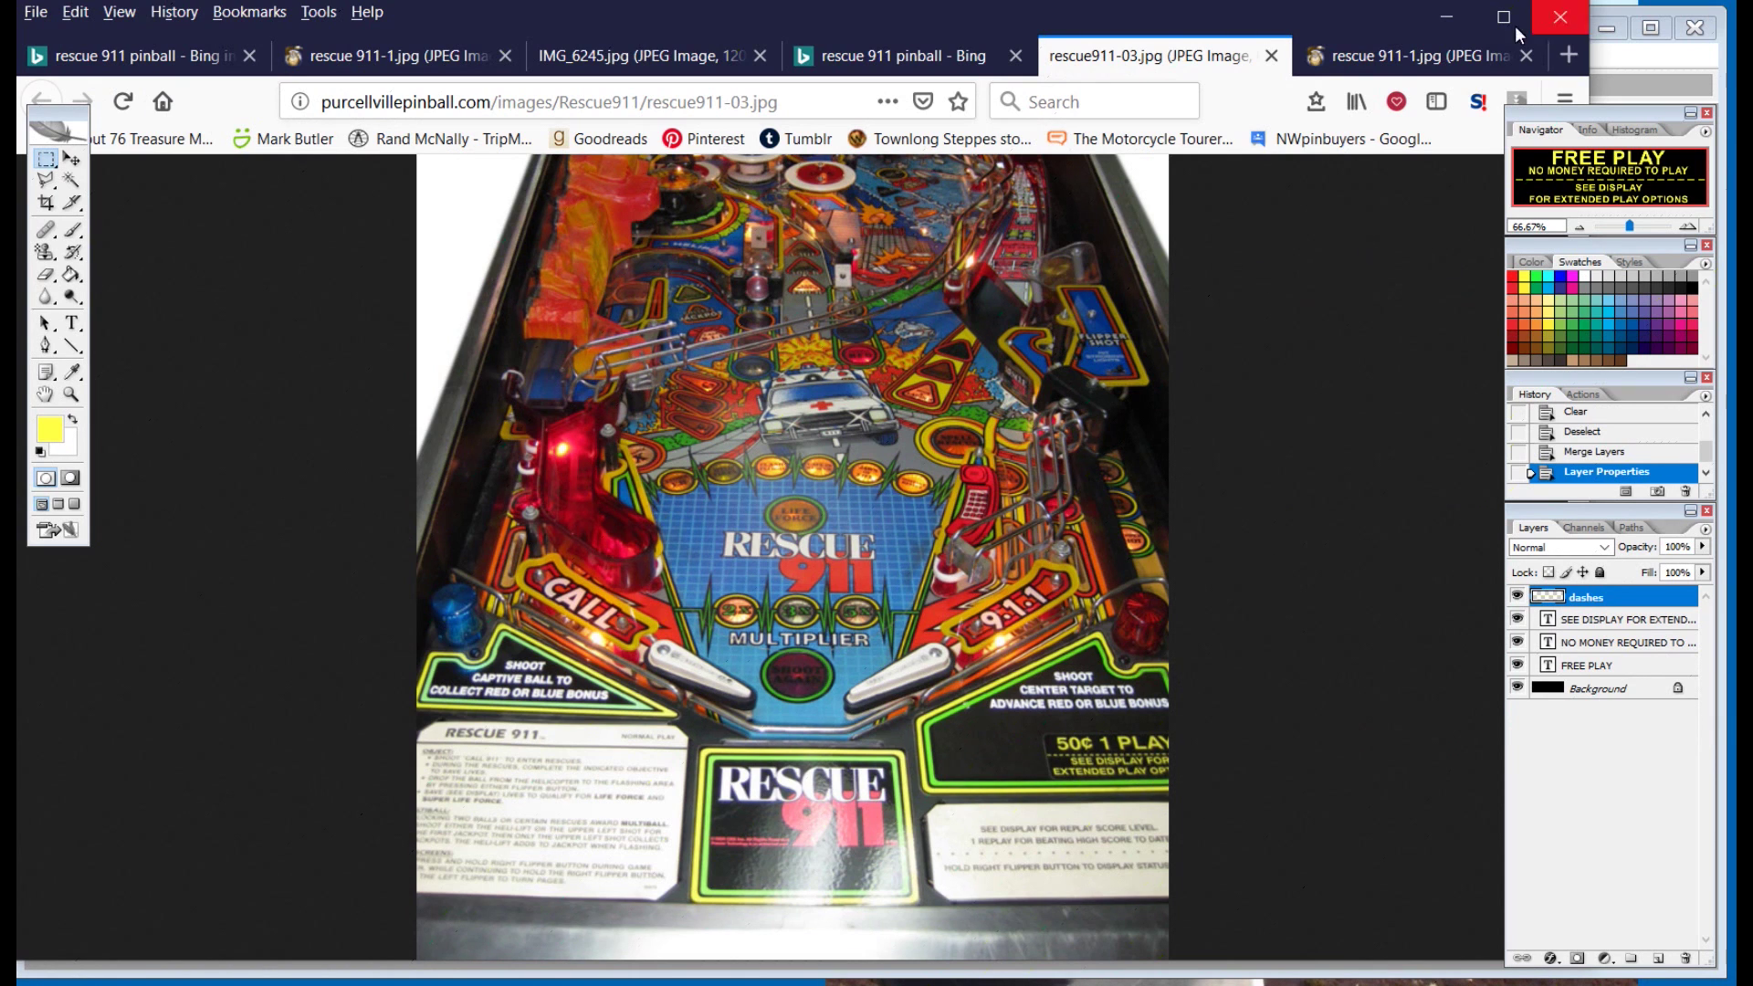
click(1445, 18)
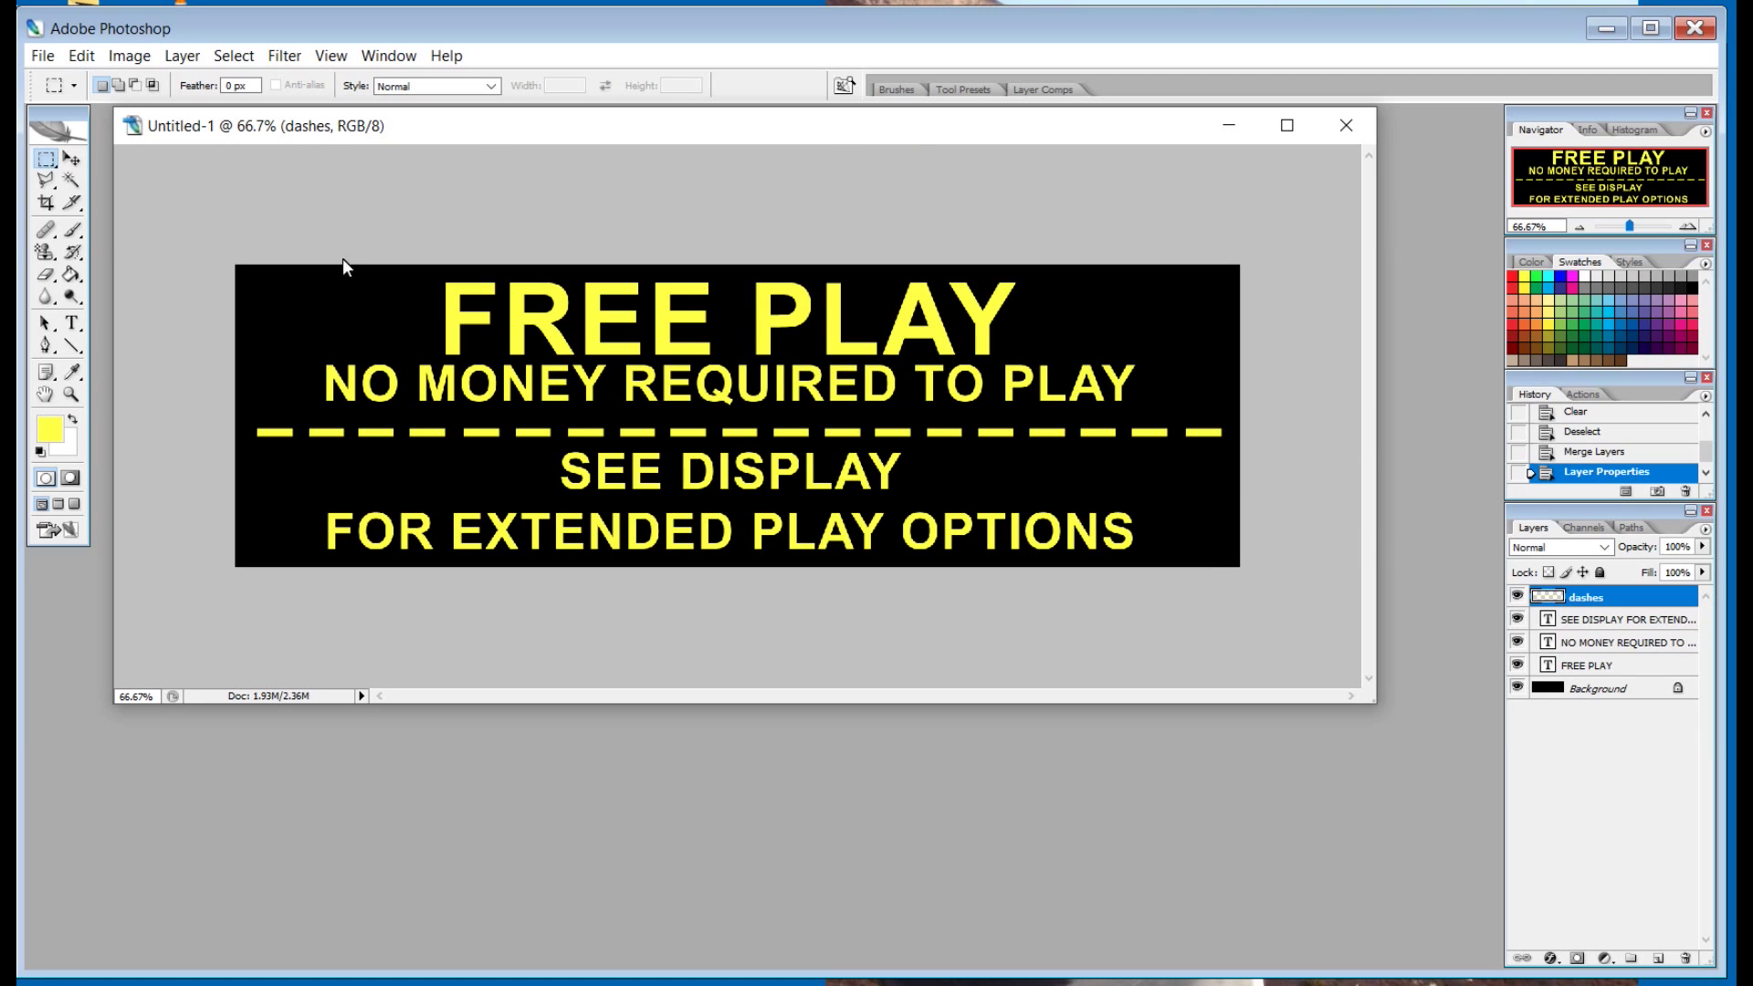
Try a horizontal Arc text warp with a bend of +19% on the FREE PLAY heading
click(72, 323)
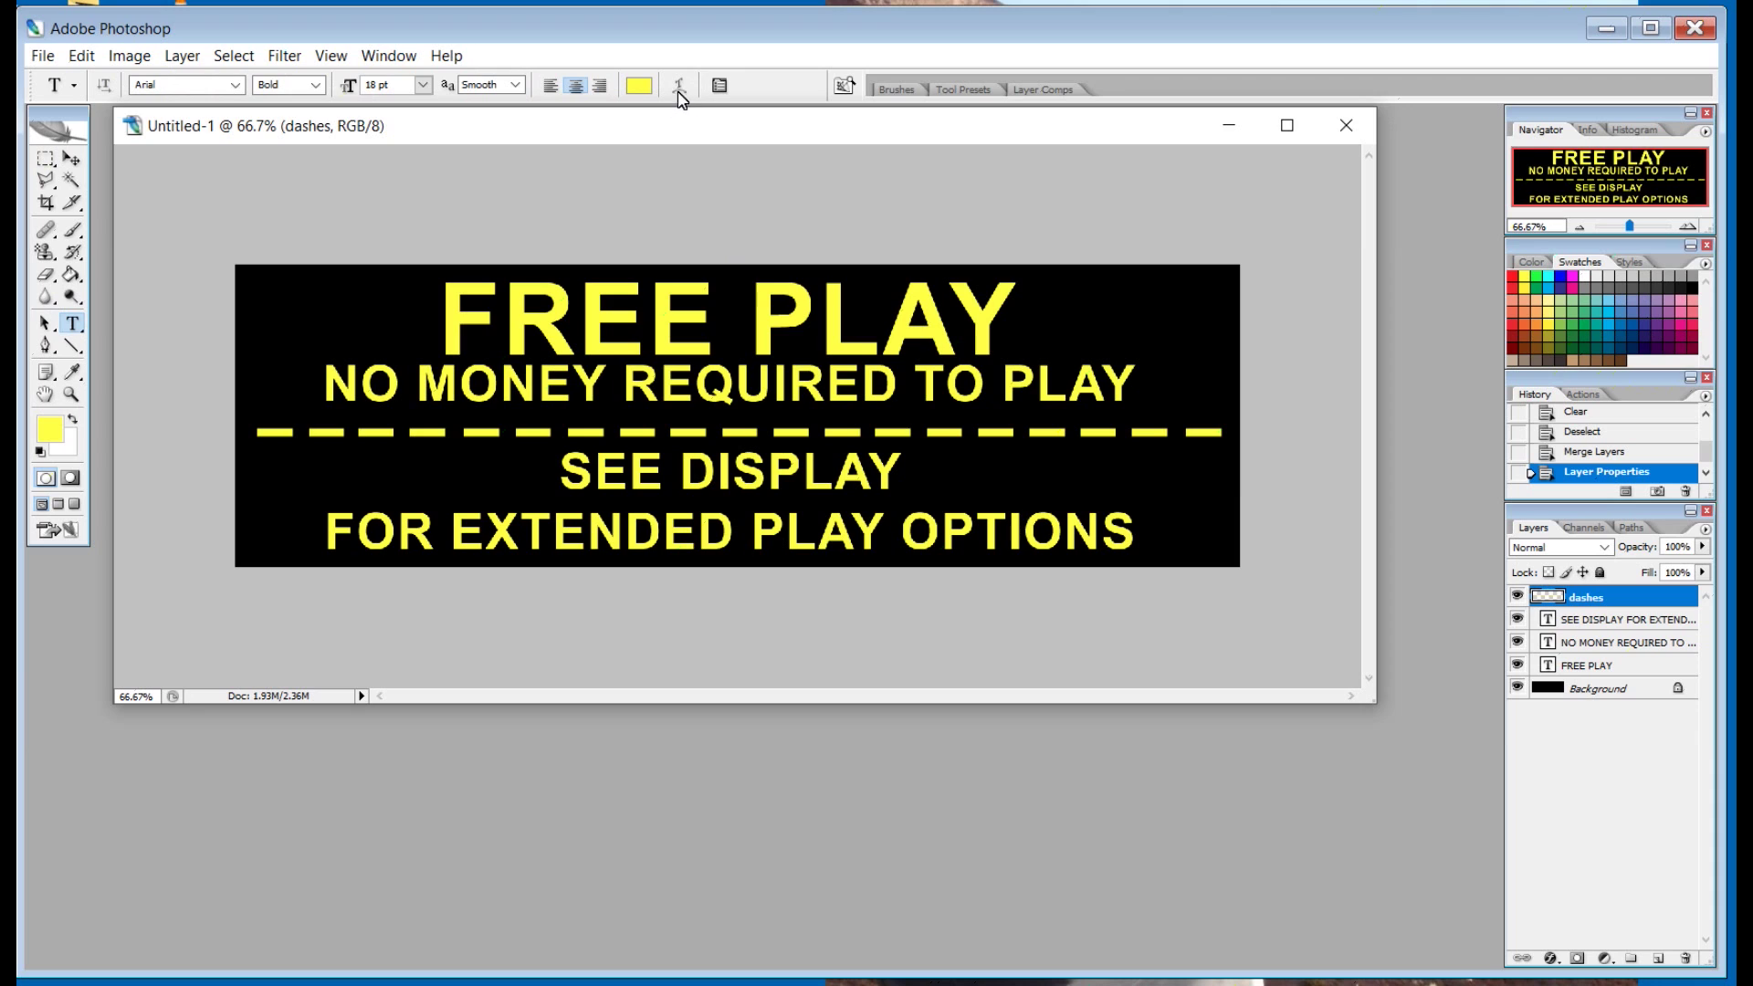
click(689, 338)
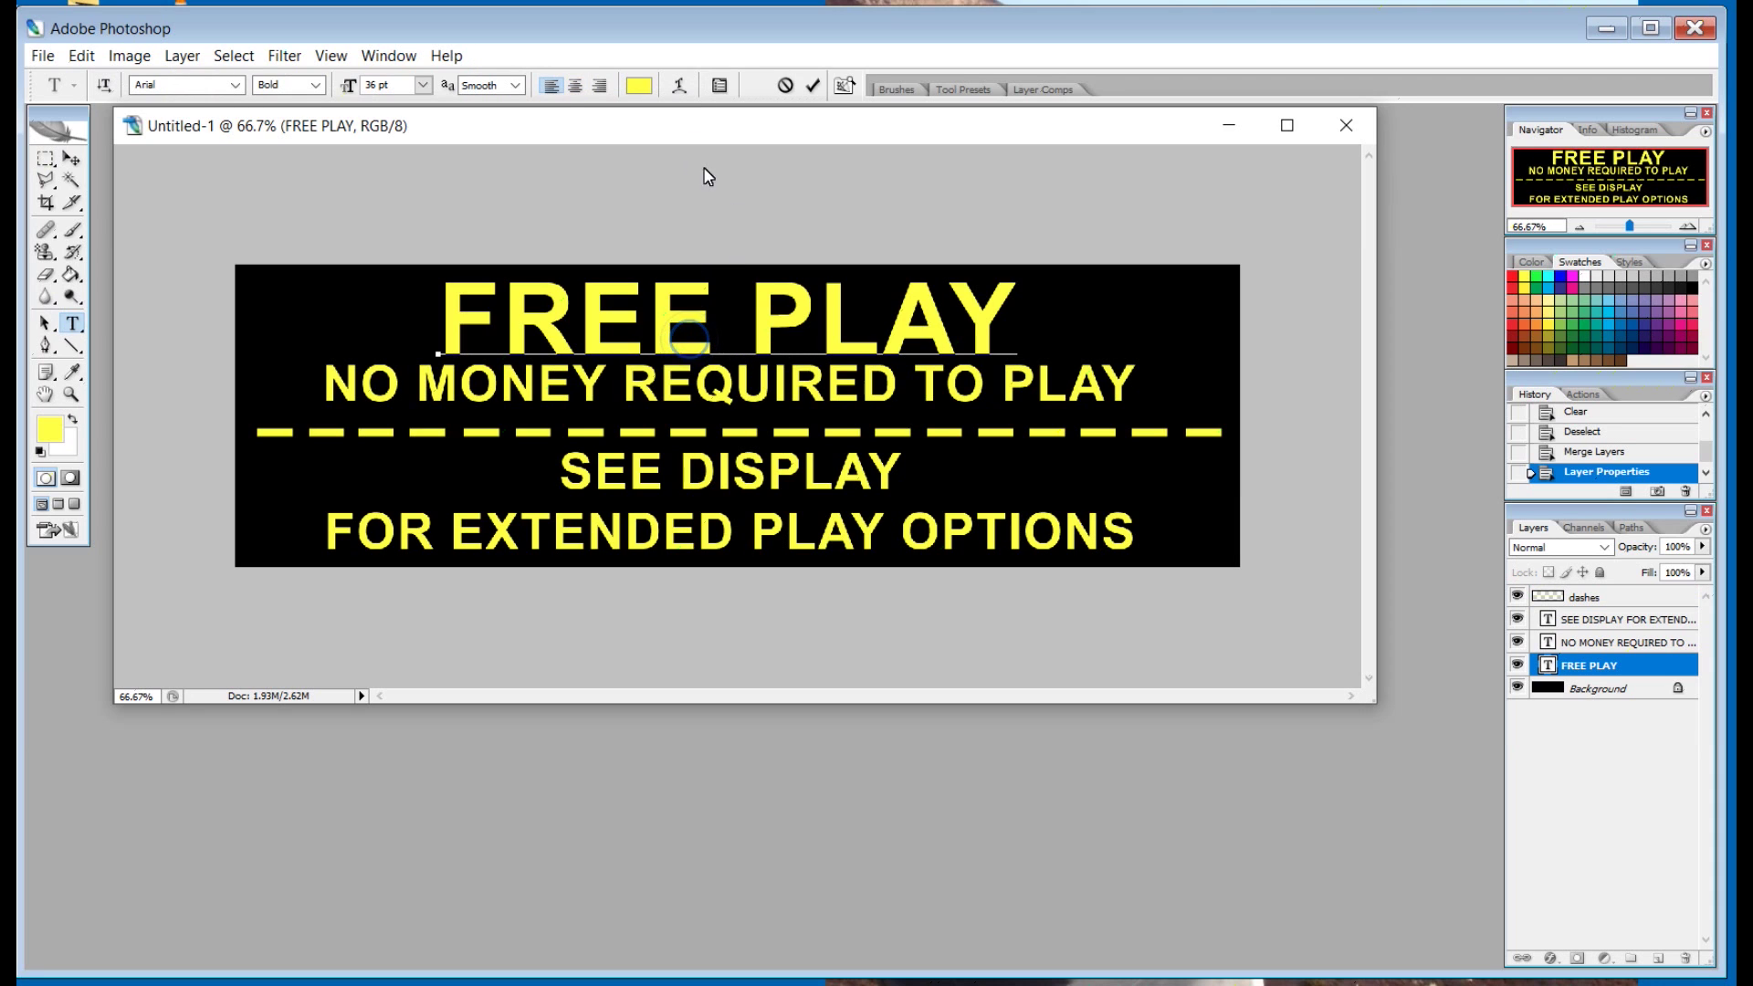
click(679, 85)
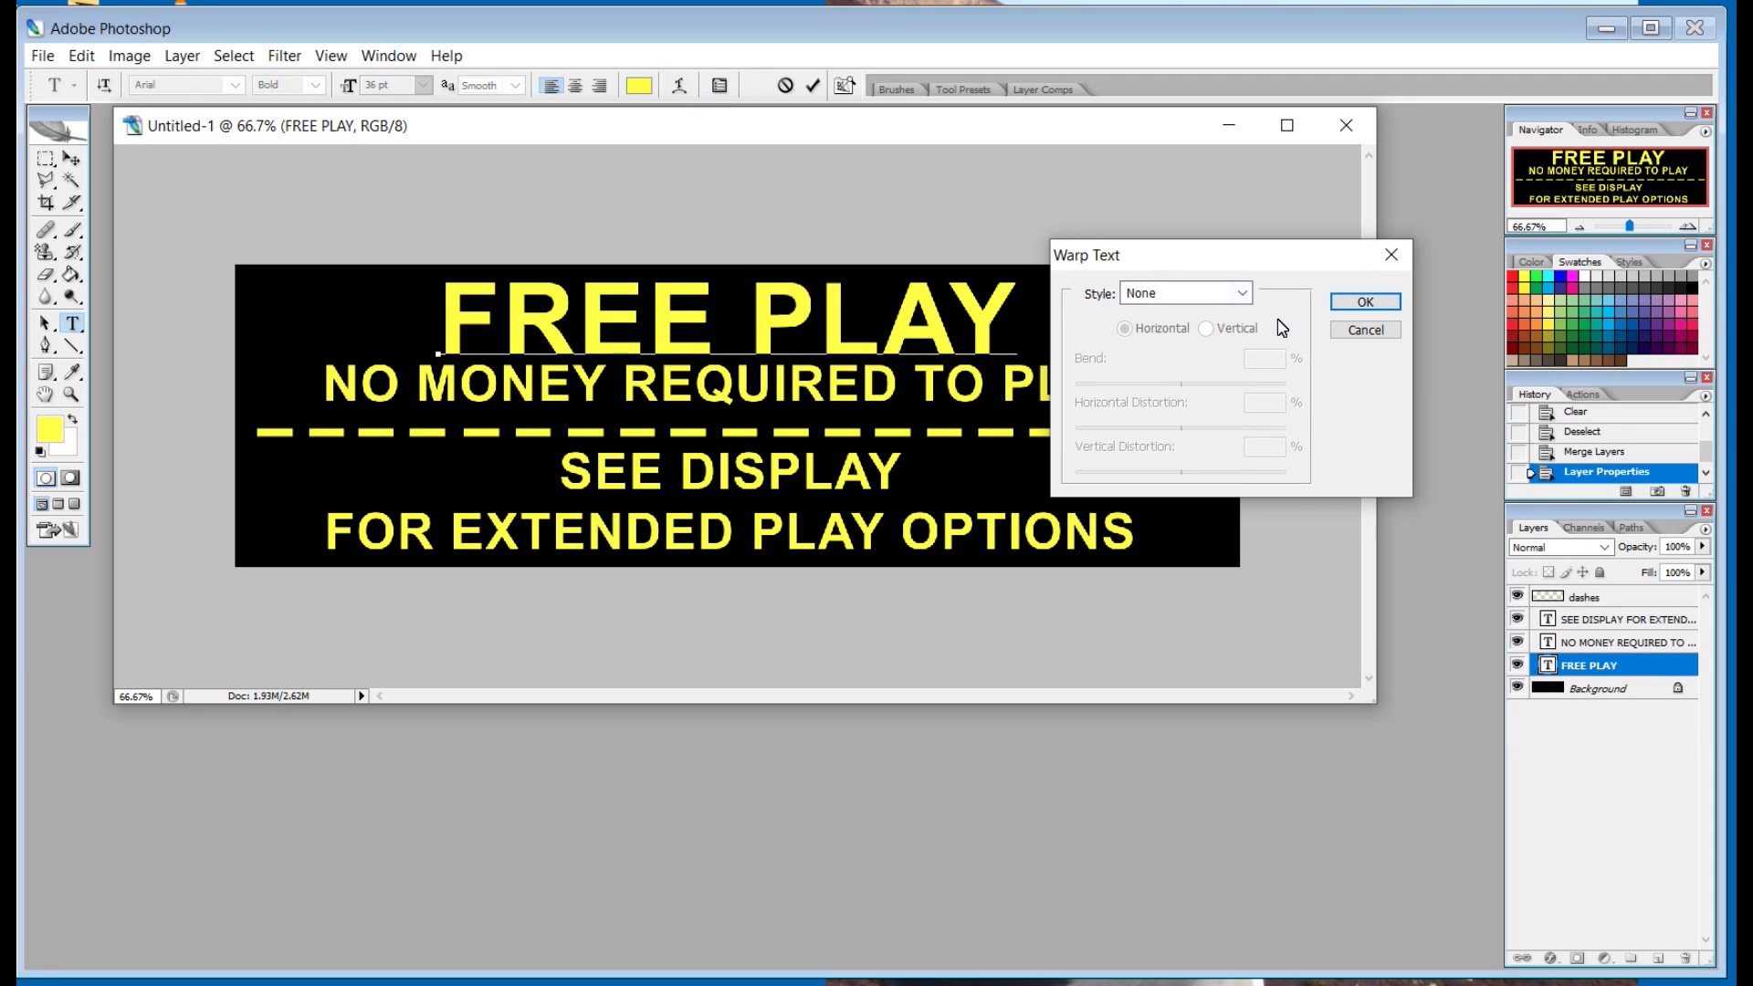
click(1243, 294)
click(1208, 354)
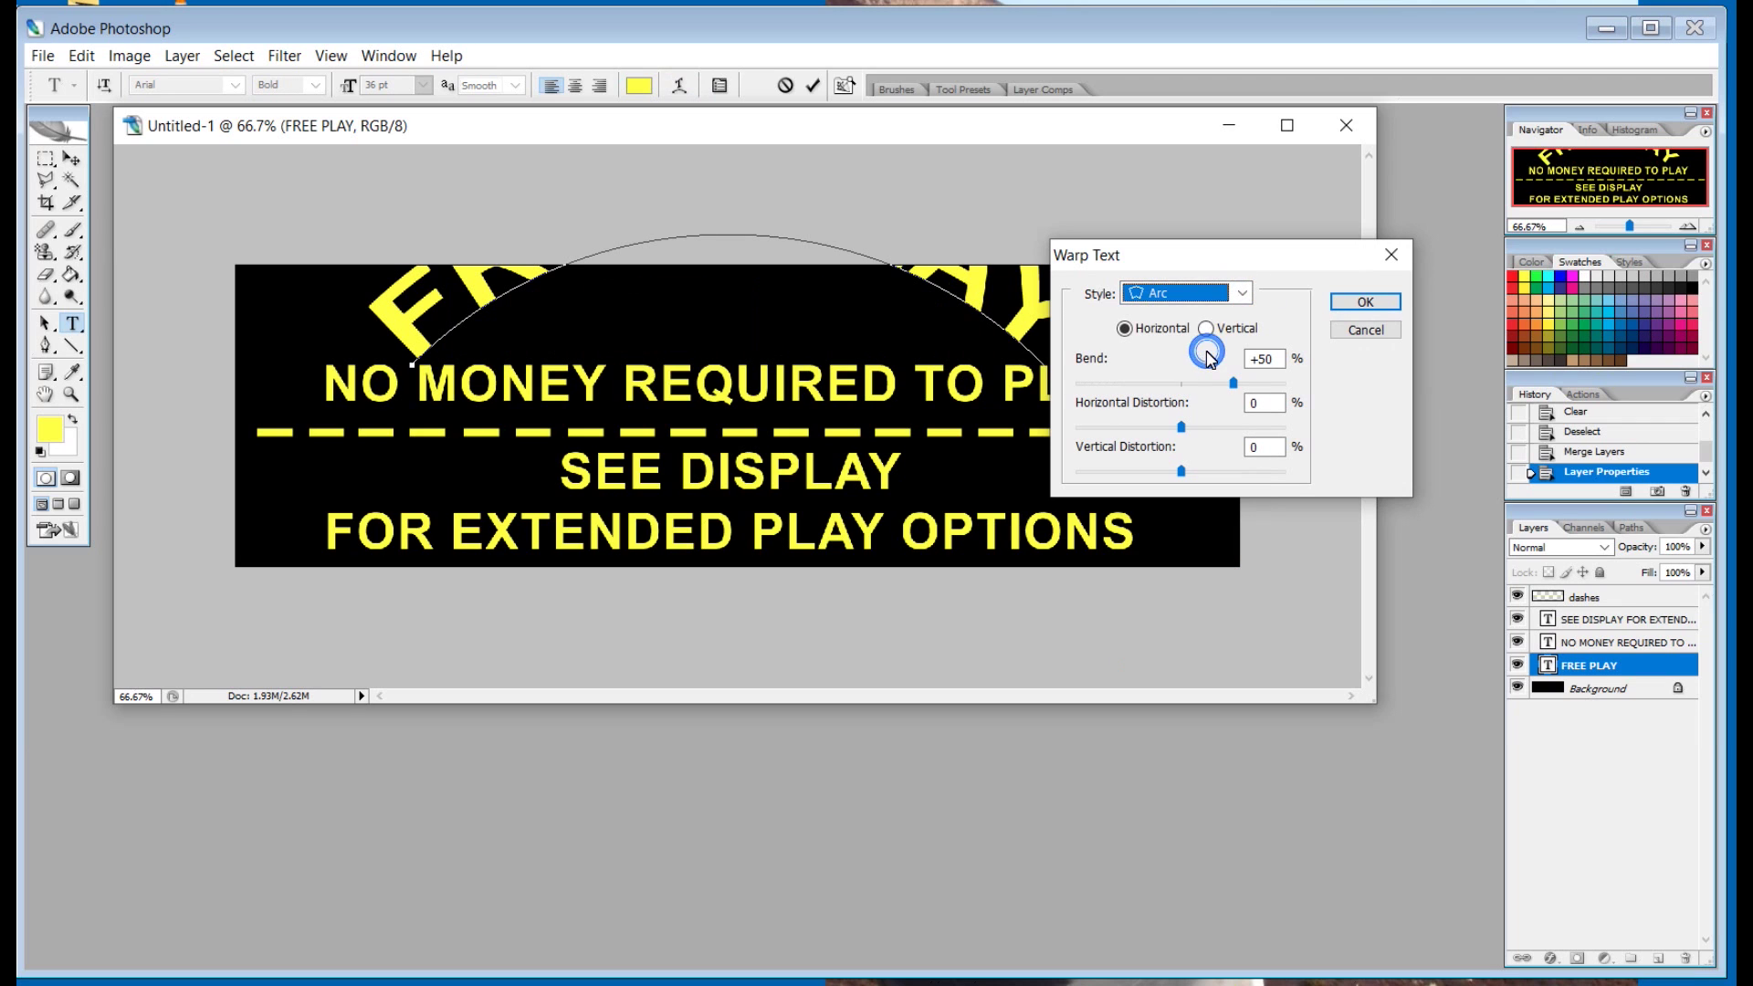
drag(1234, 384, 1199, 384)
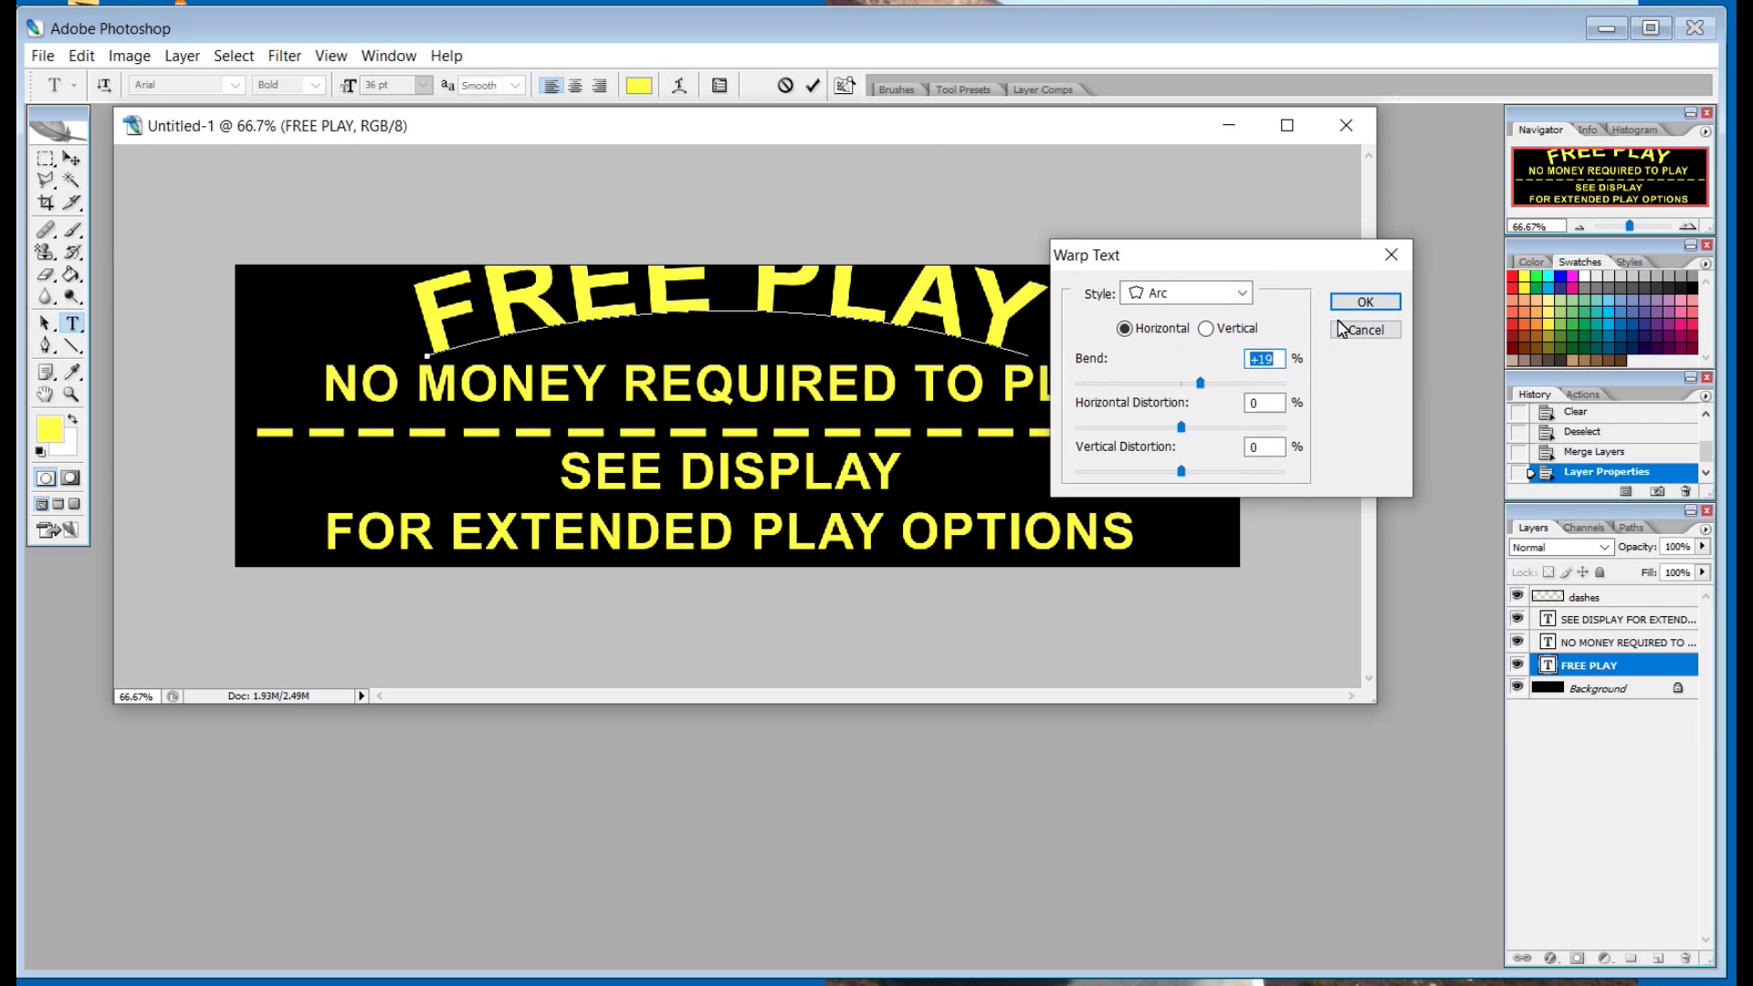
key(Return)
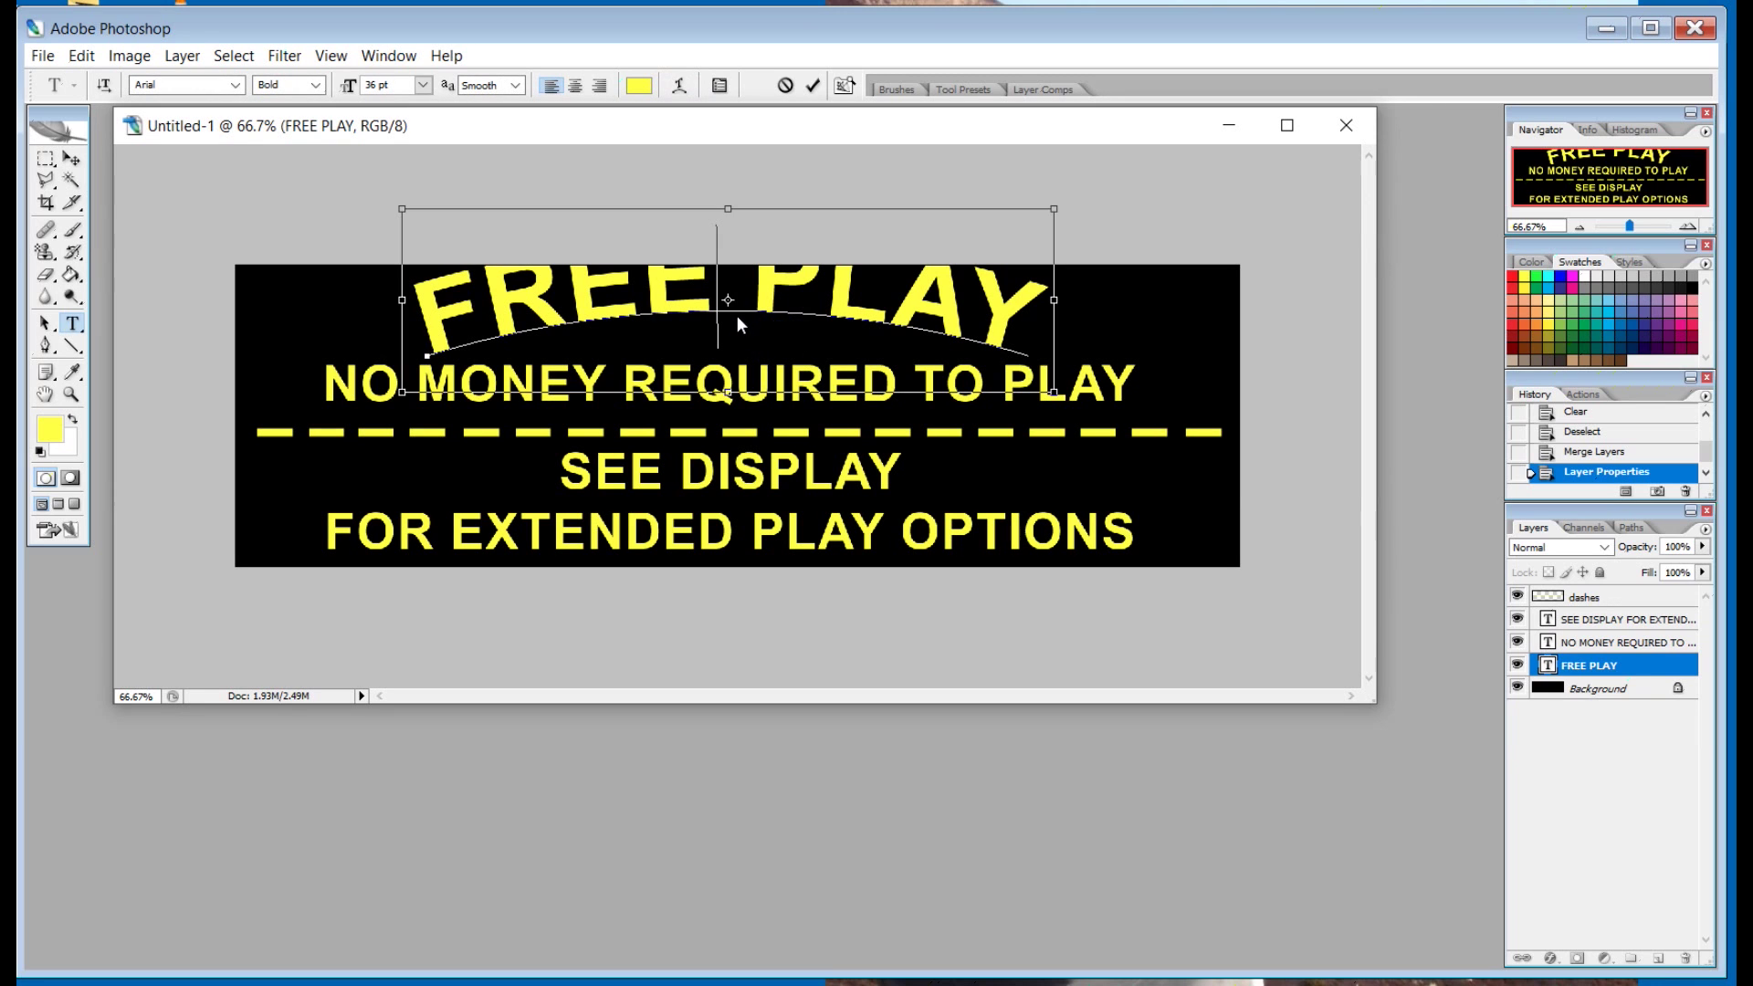
Try the arched FREE PLAY heading lower on the label and discard both the warp and the move
drag(740, 312, 747, 374)
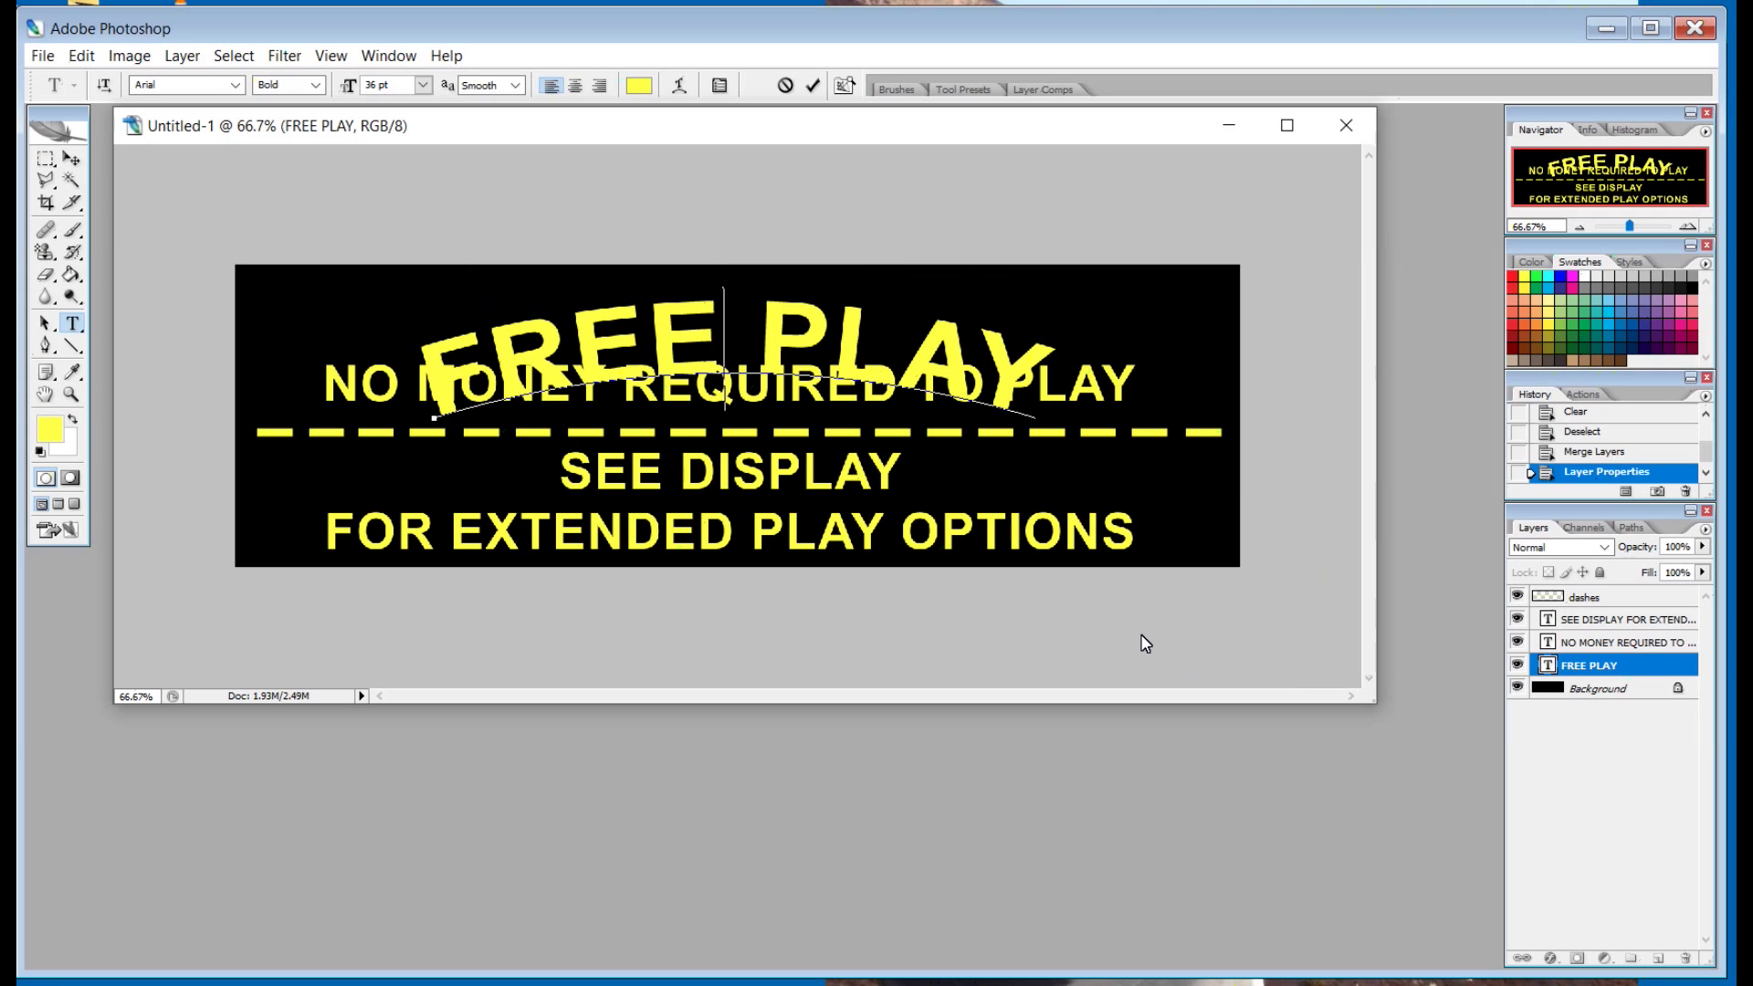
key(ctrl)
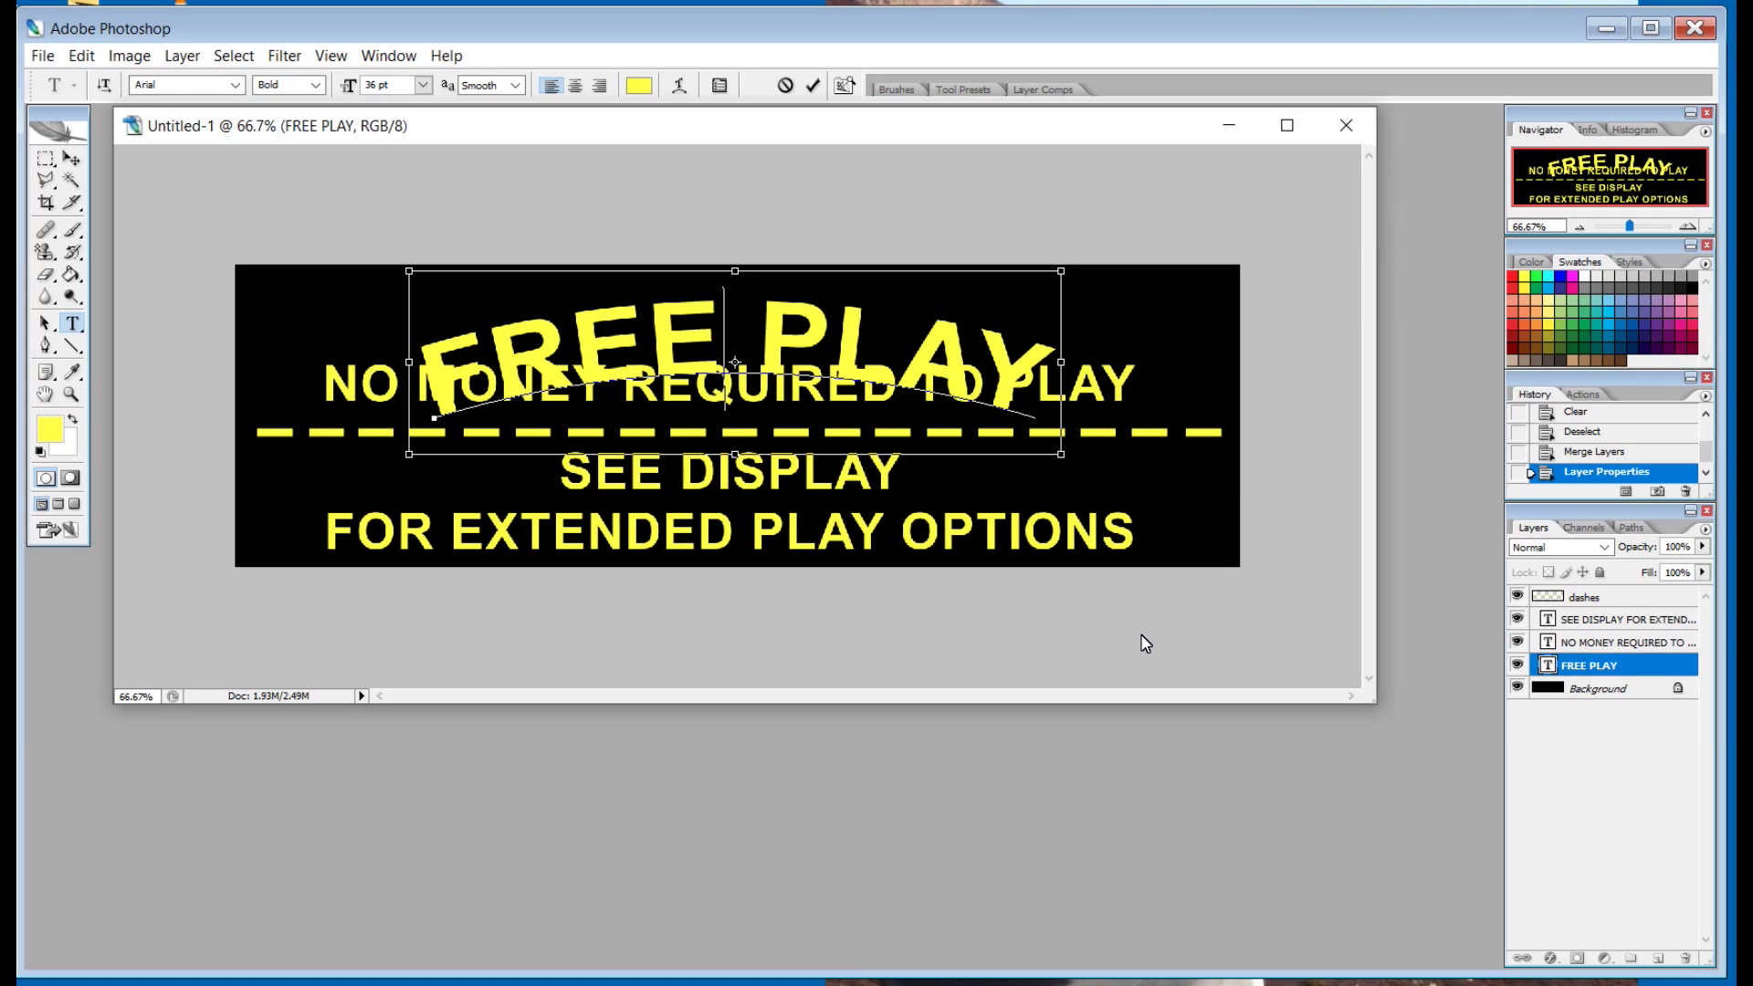
key(Escape)
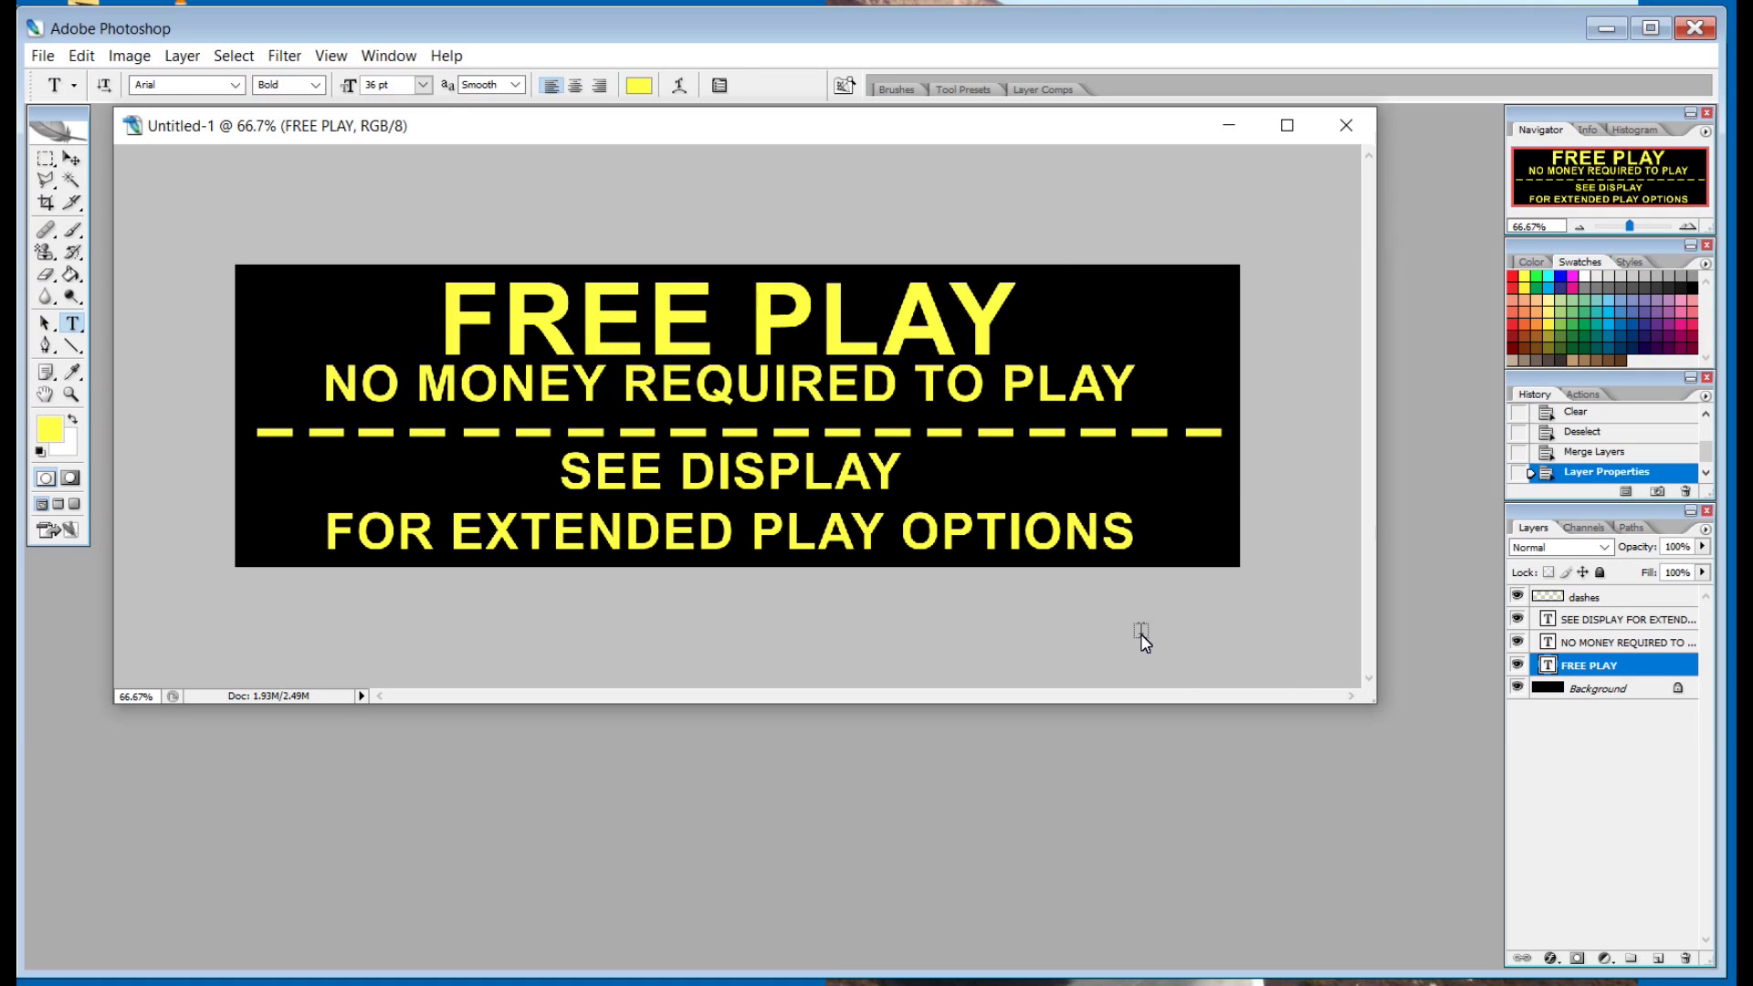